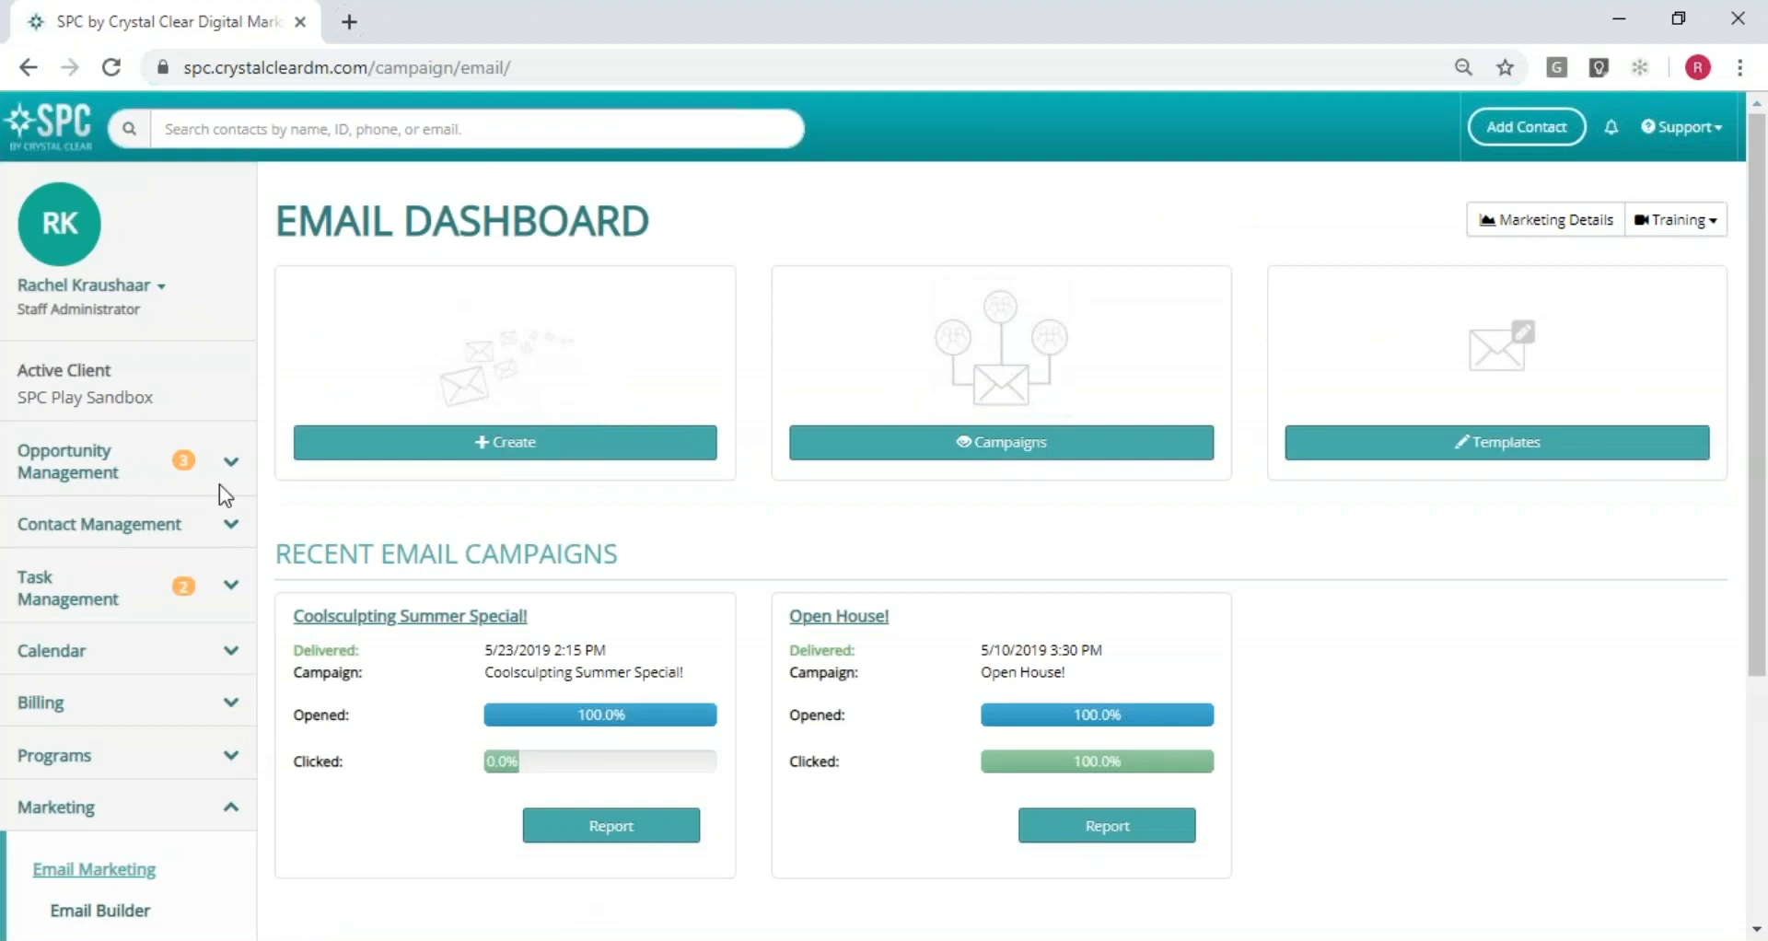
Start a new email campaign in the Email Builder named "October Specials 2019" with the campaign type General Marketing
scroll(219, 484, down, 3)
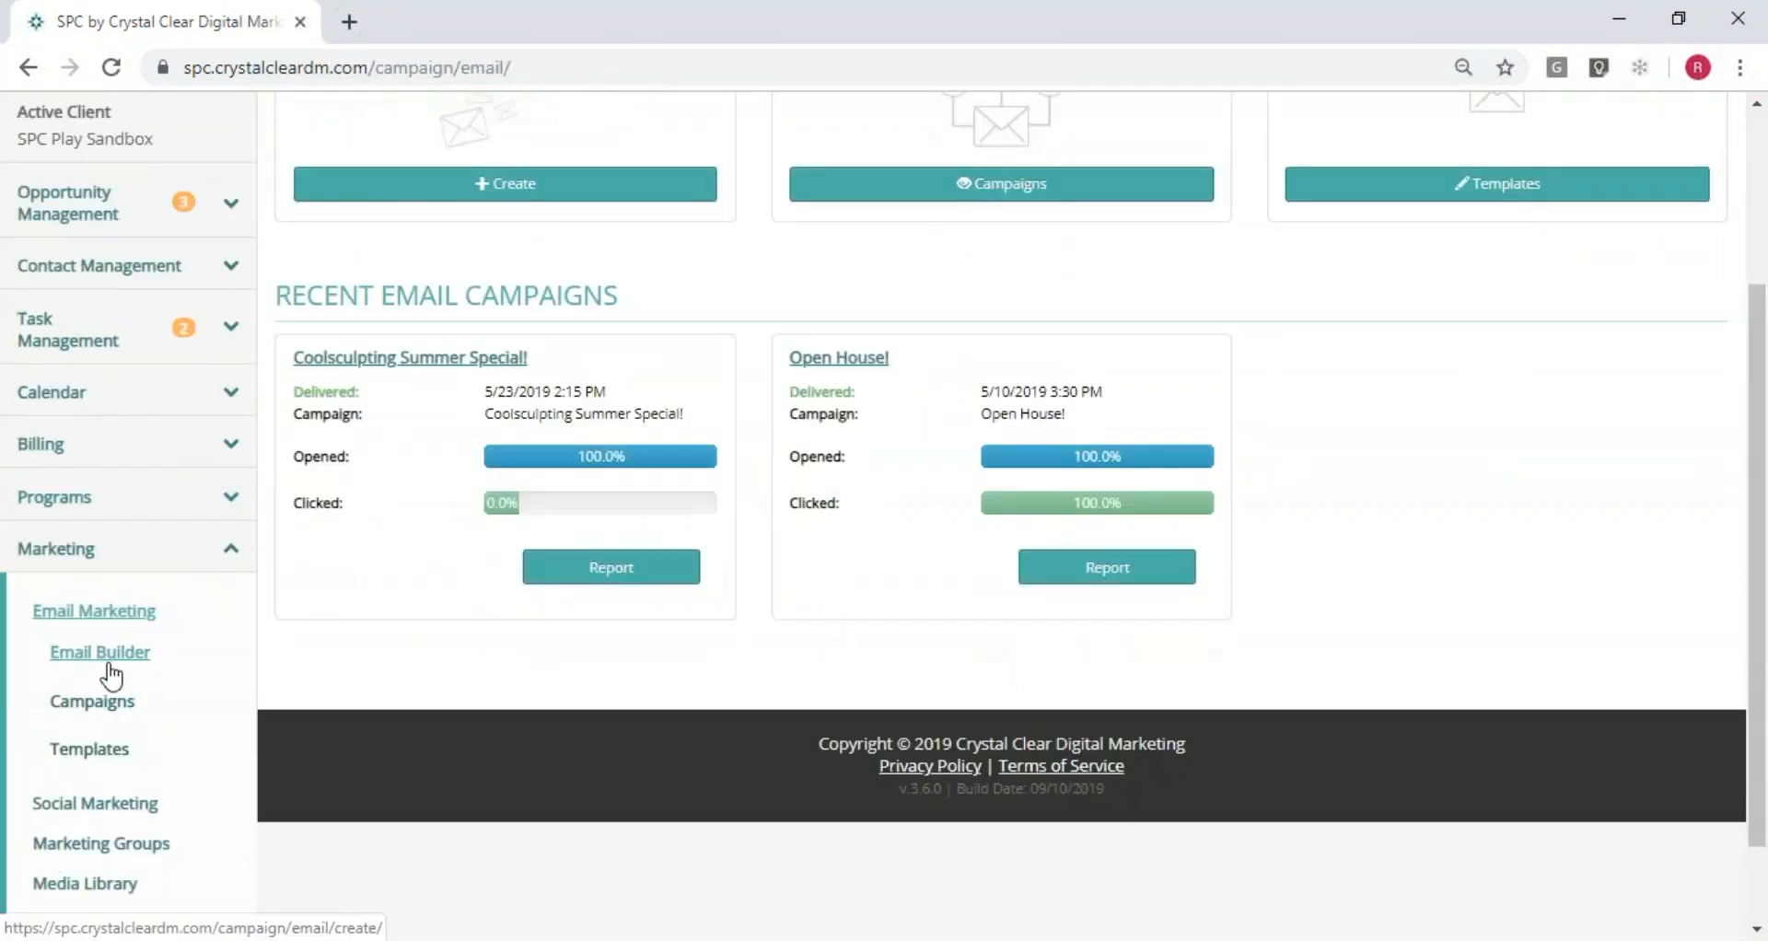
click(108, 664)
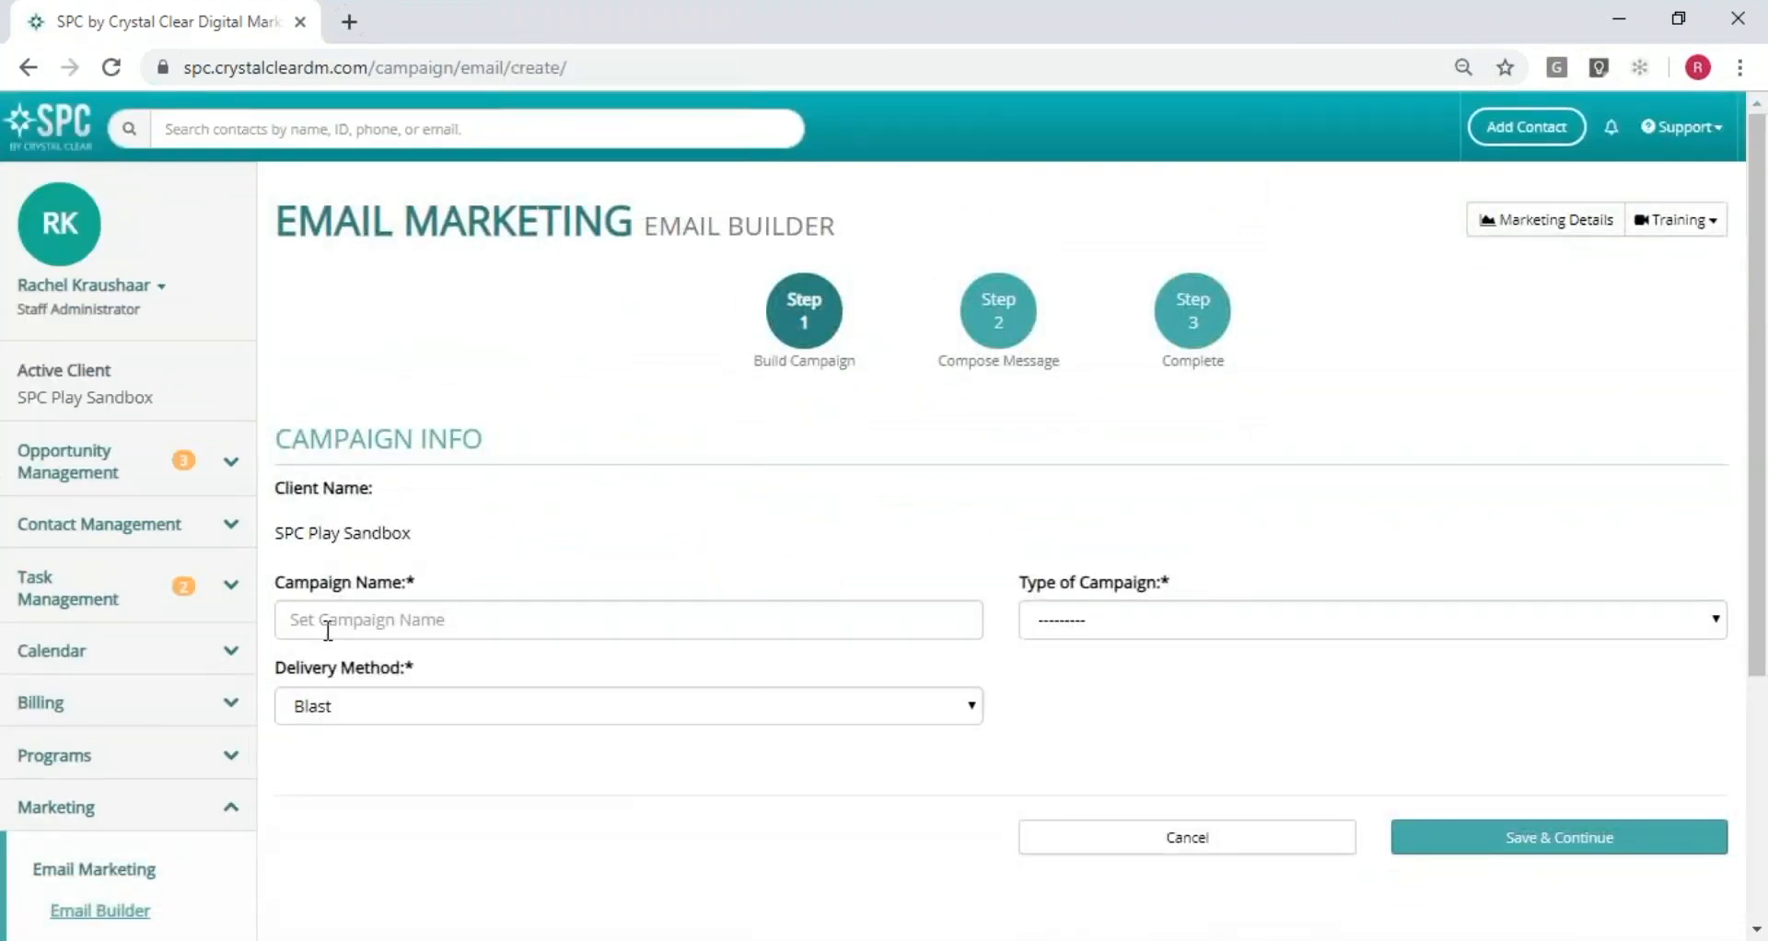
click(300, 619)
text(October Specials 2019)
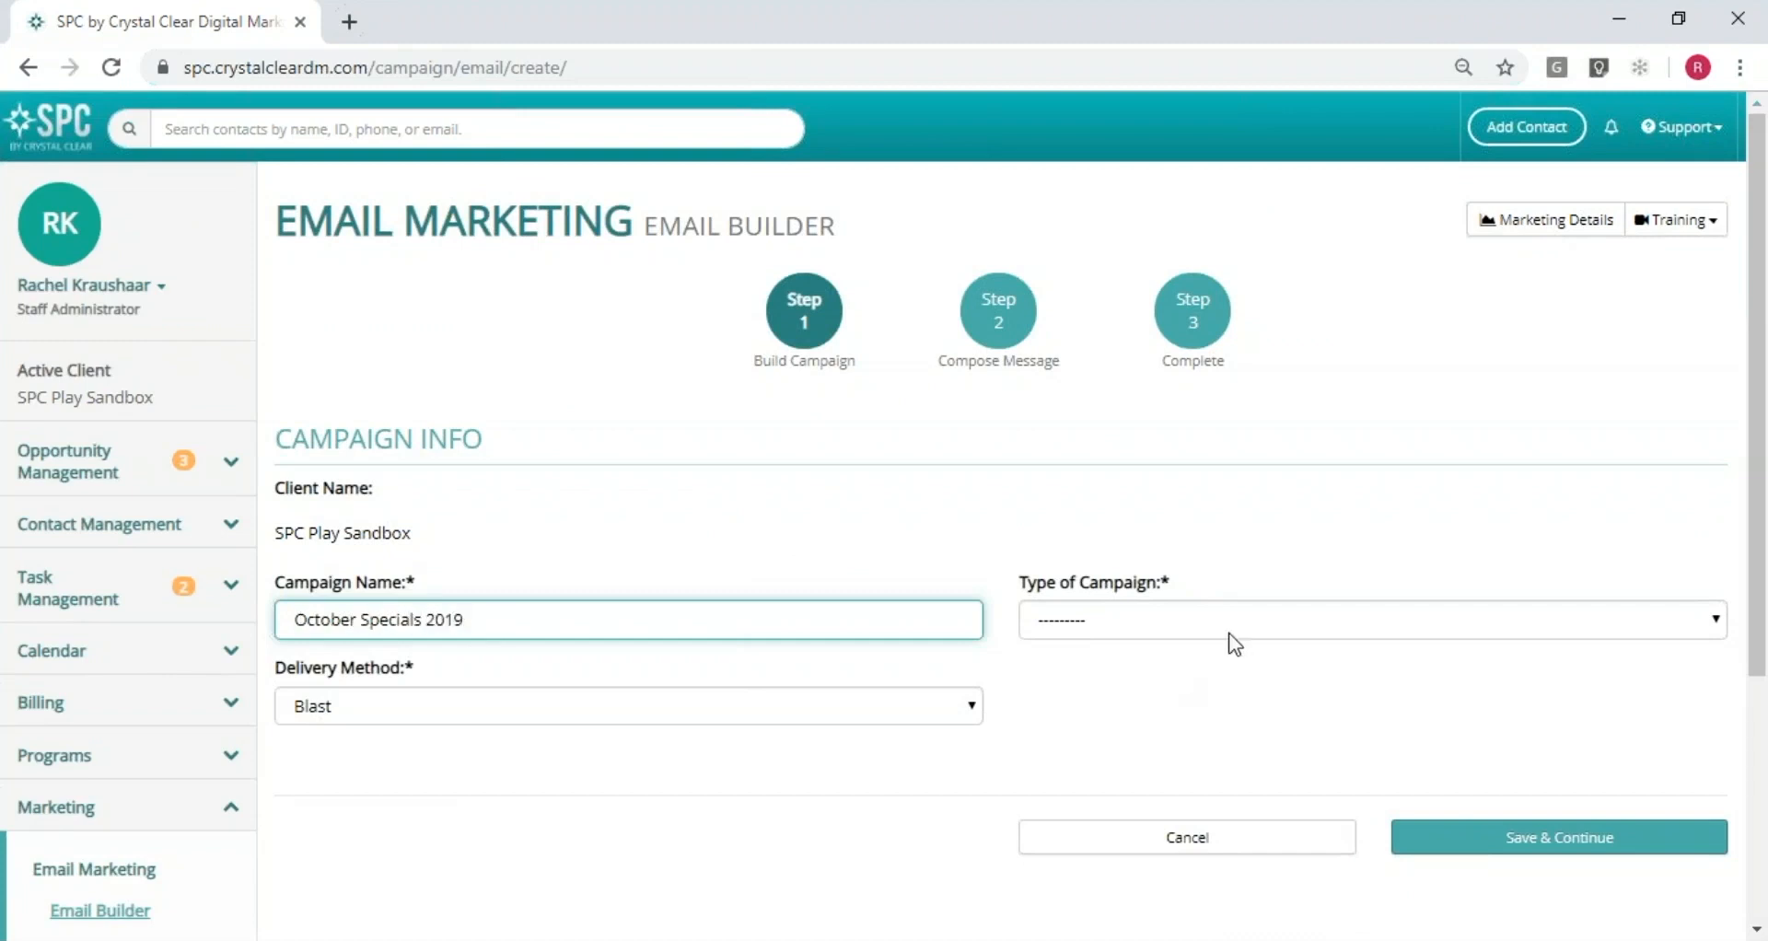
click(1181, 634)
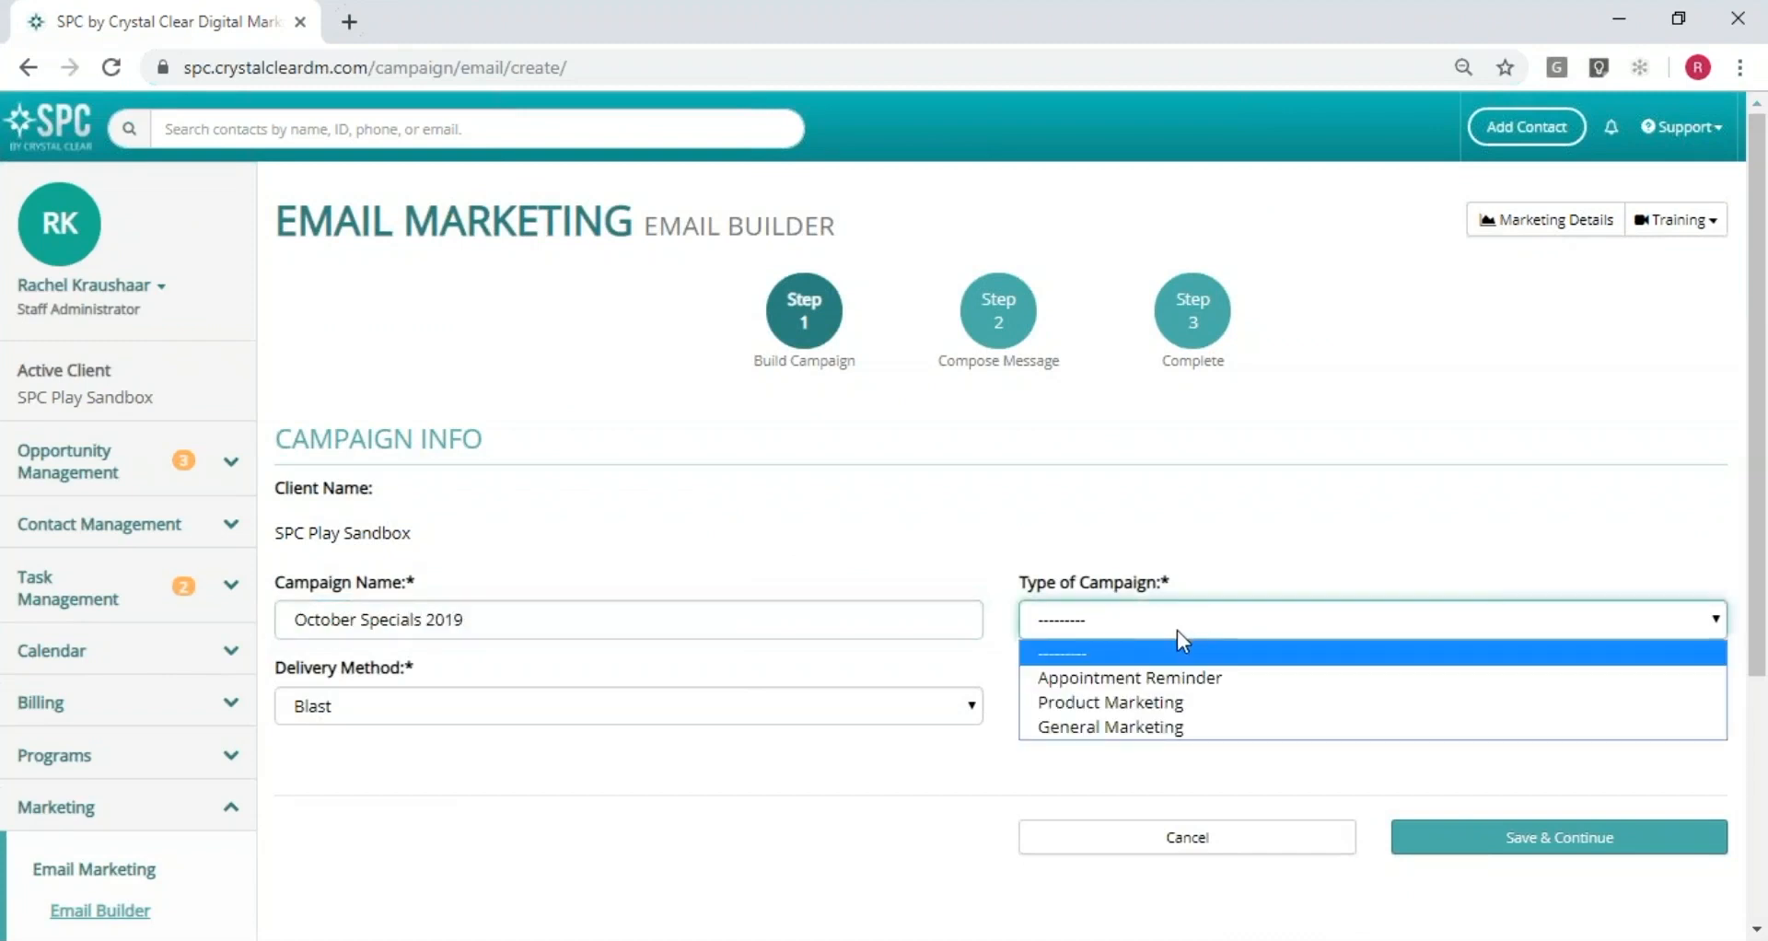
click(1169, 727)
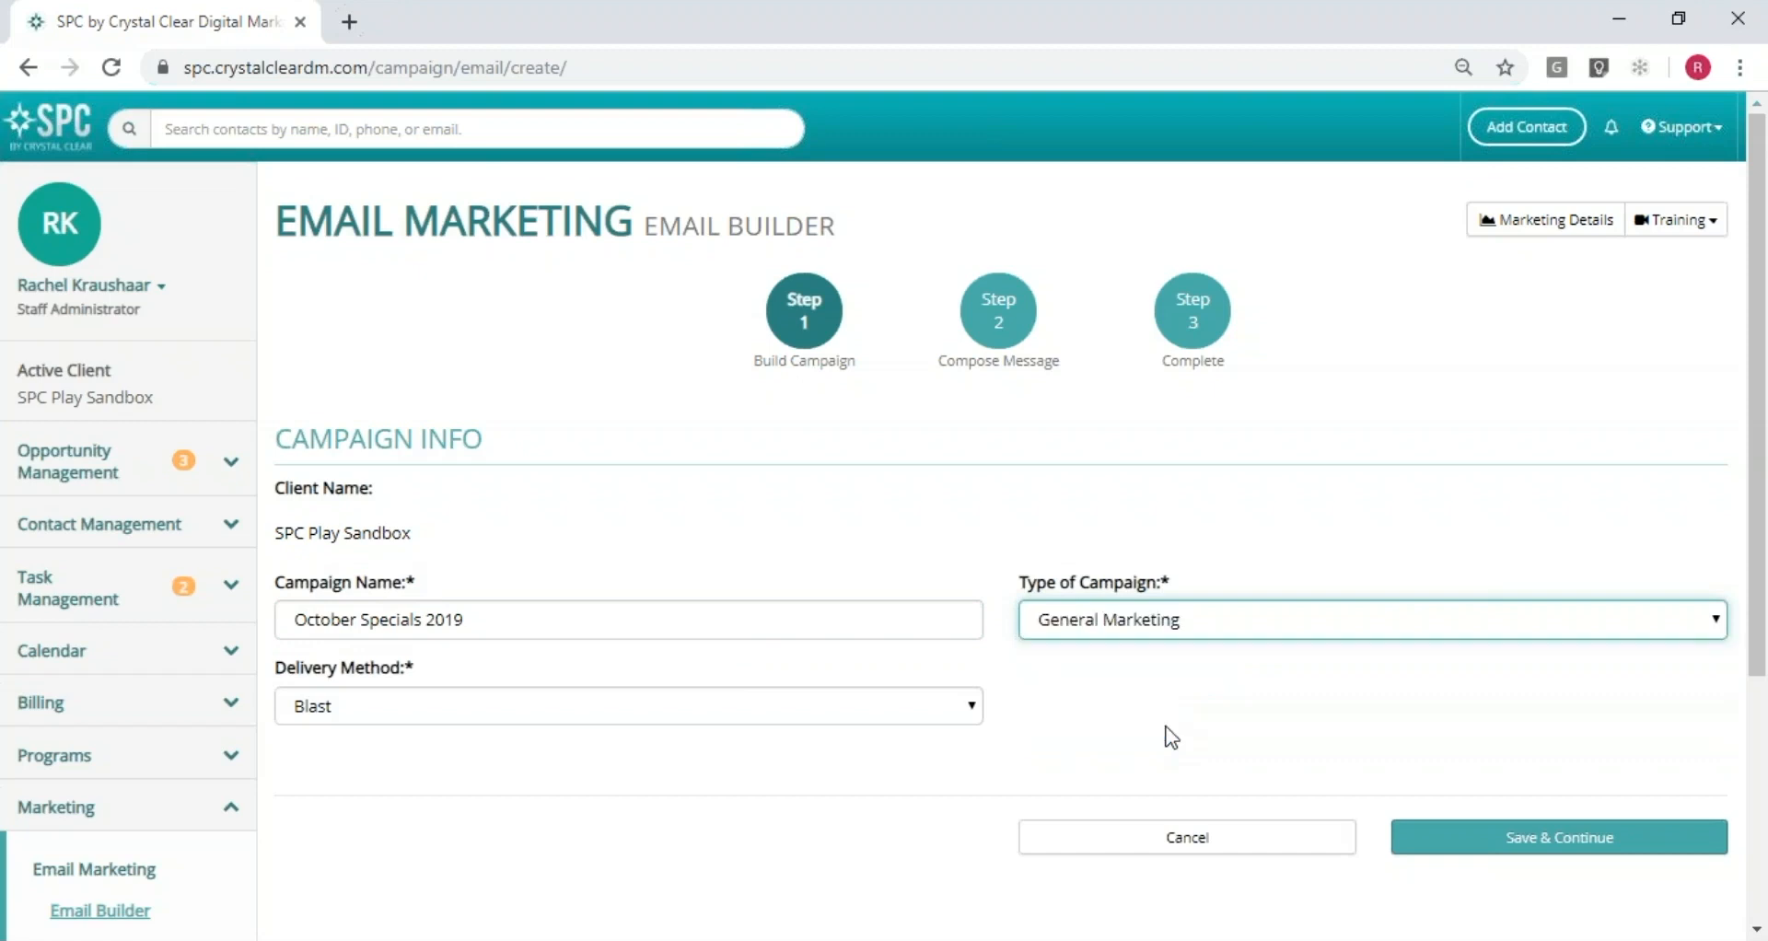
Choose Blast as the campaign's delivery method, then save the campaign info and continue to composing the message
click(410, 724)
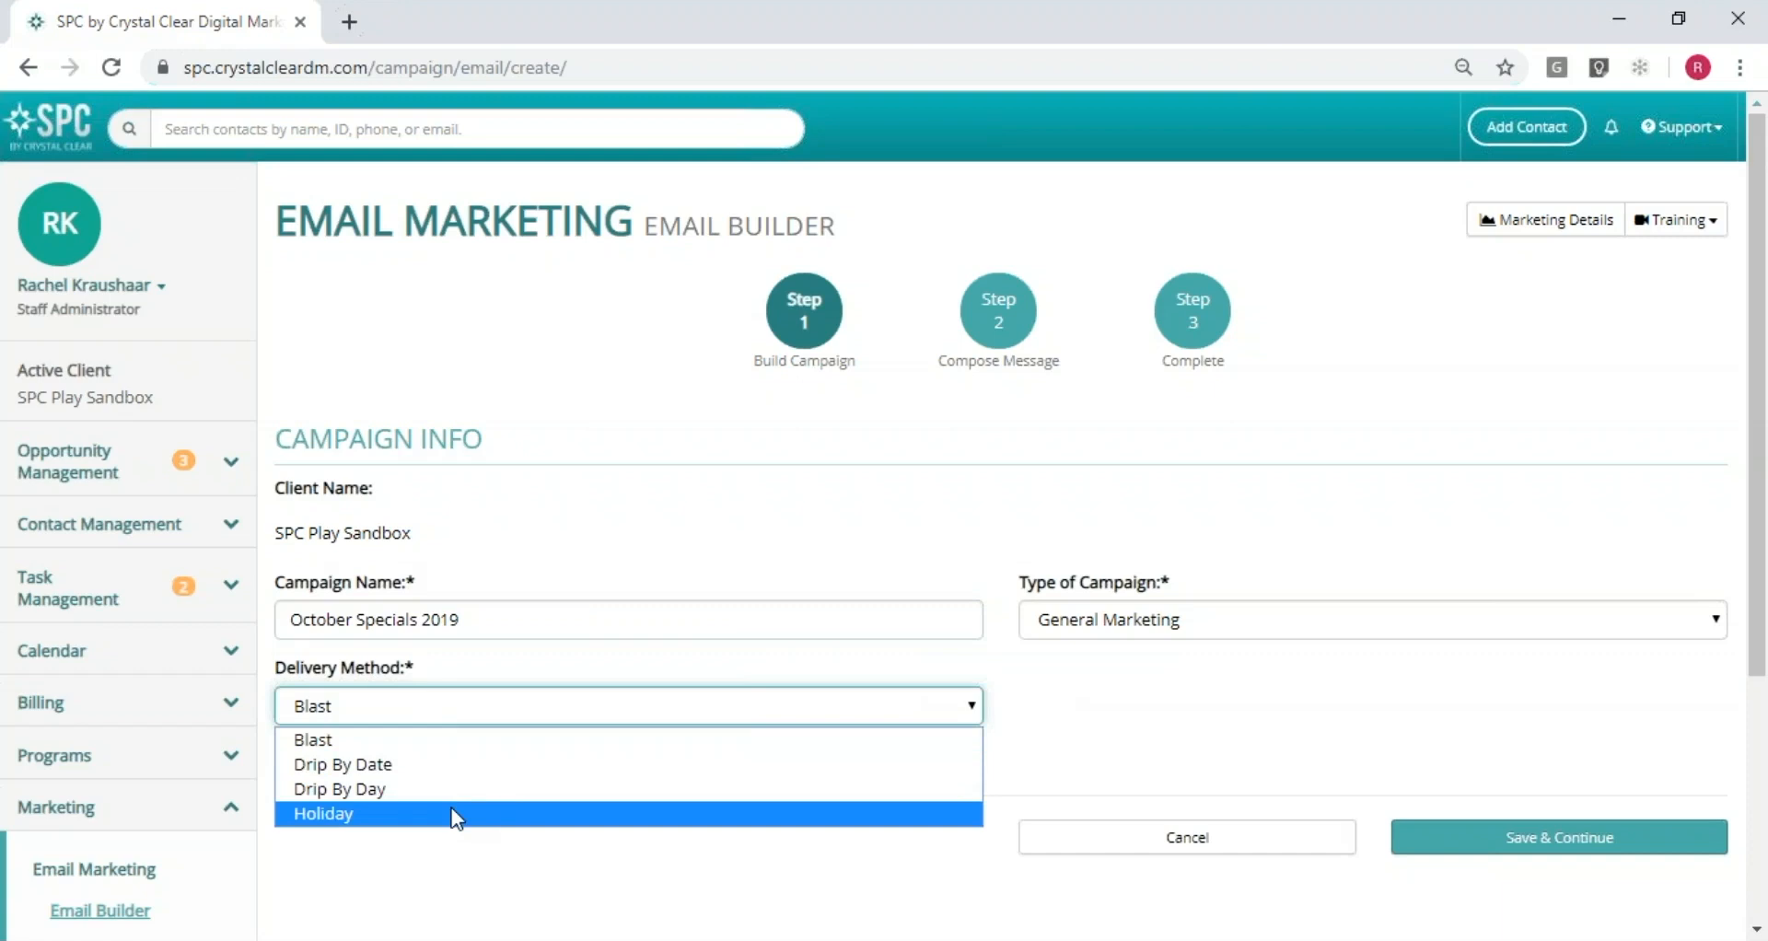
click(441, 748)
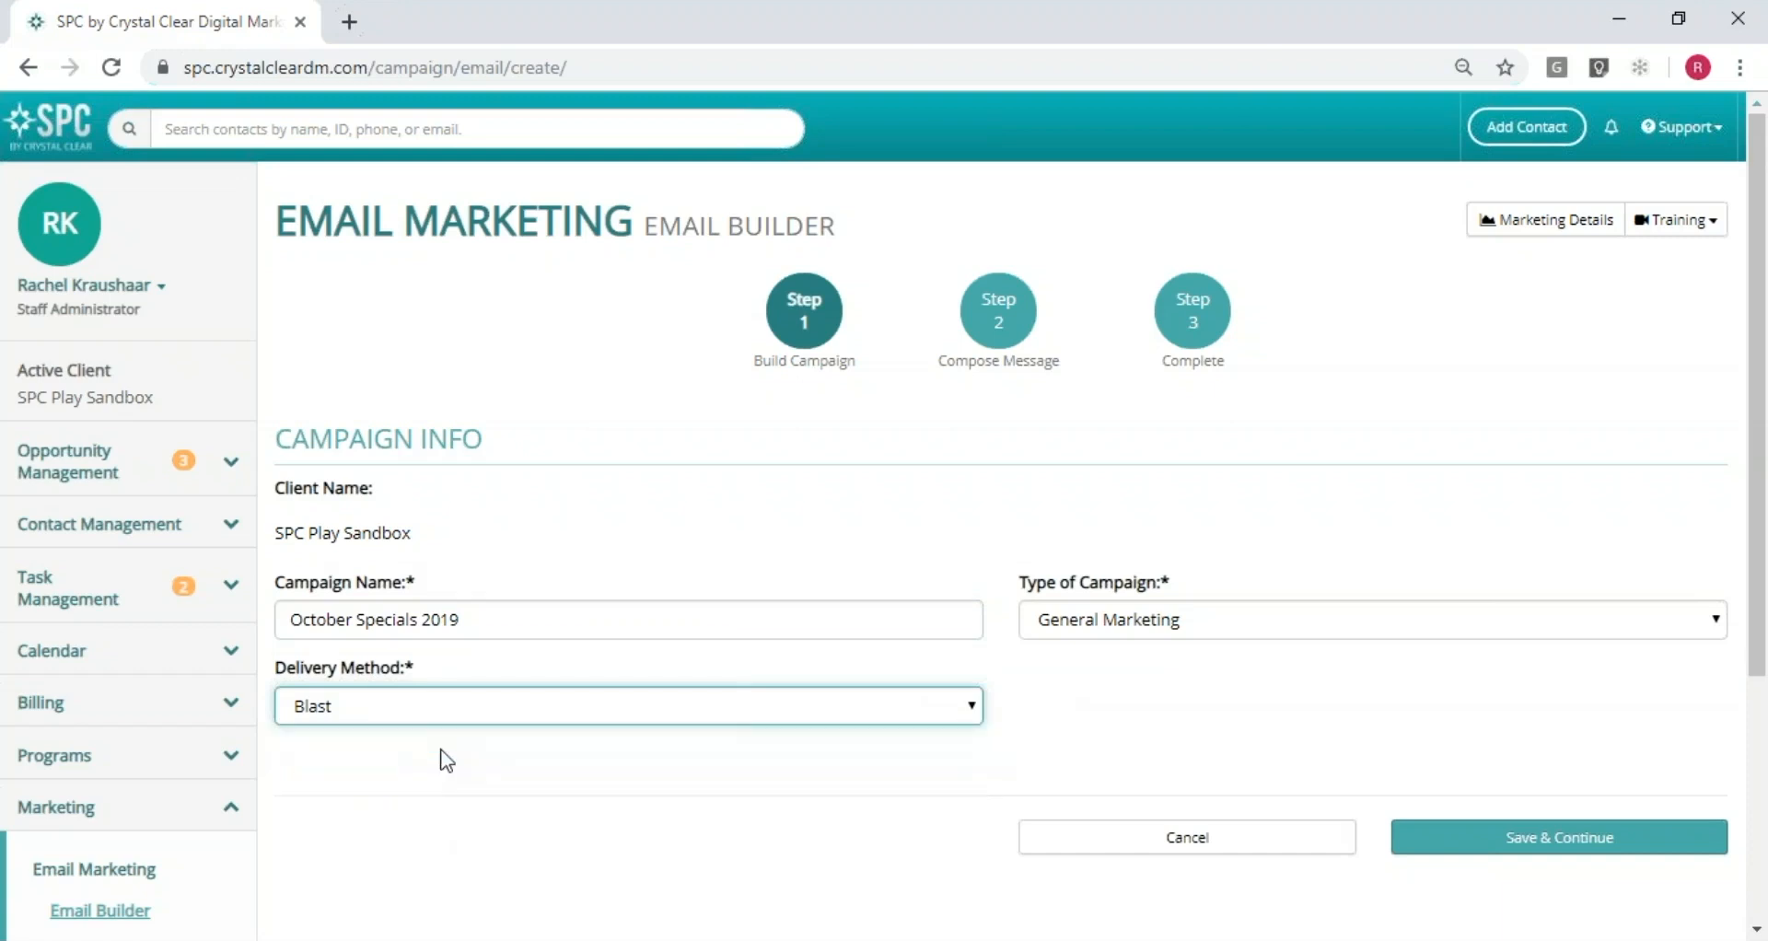
click(1452, 840)
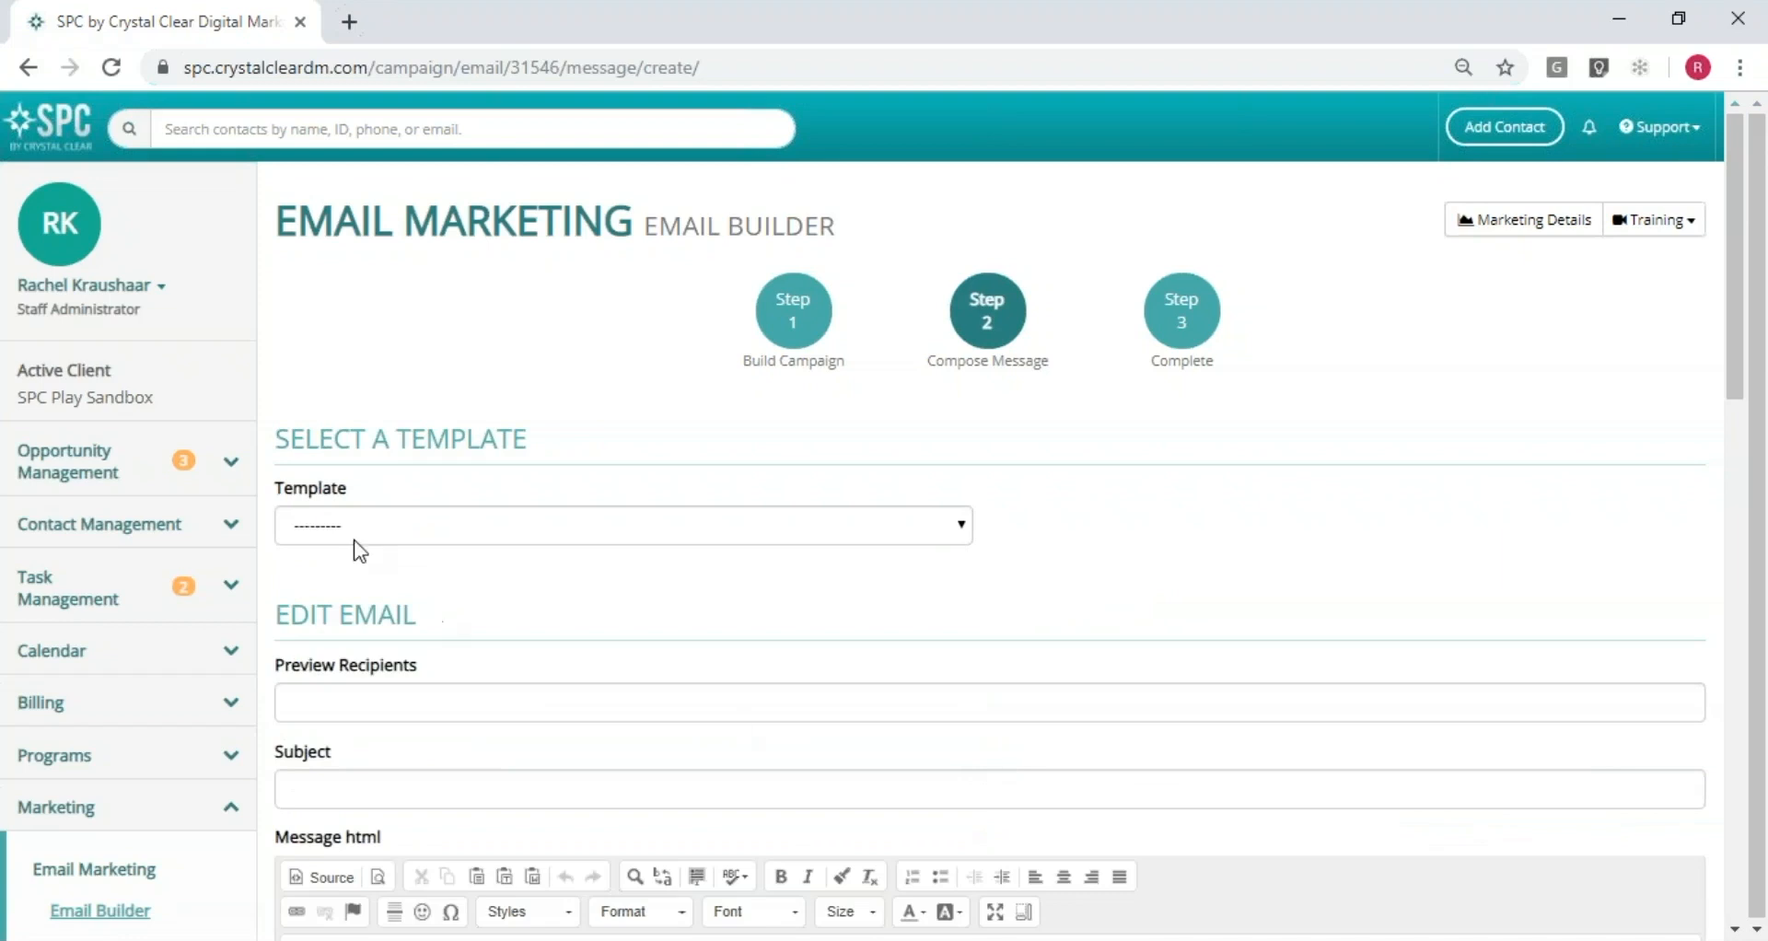
Load the "Specials Template - 4 Promotions" template and set the email subject to "Don't Miss Out on these Amazing Deals!"
click(520, 530)
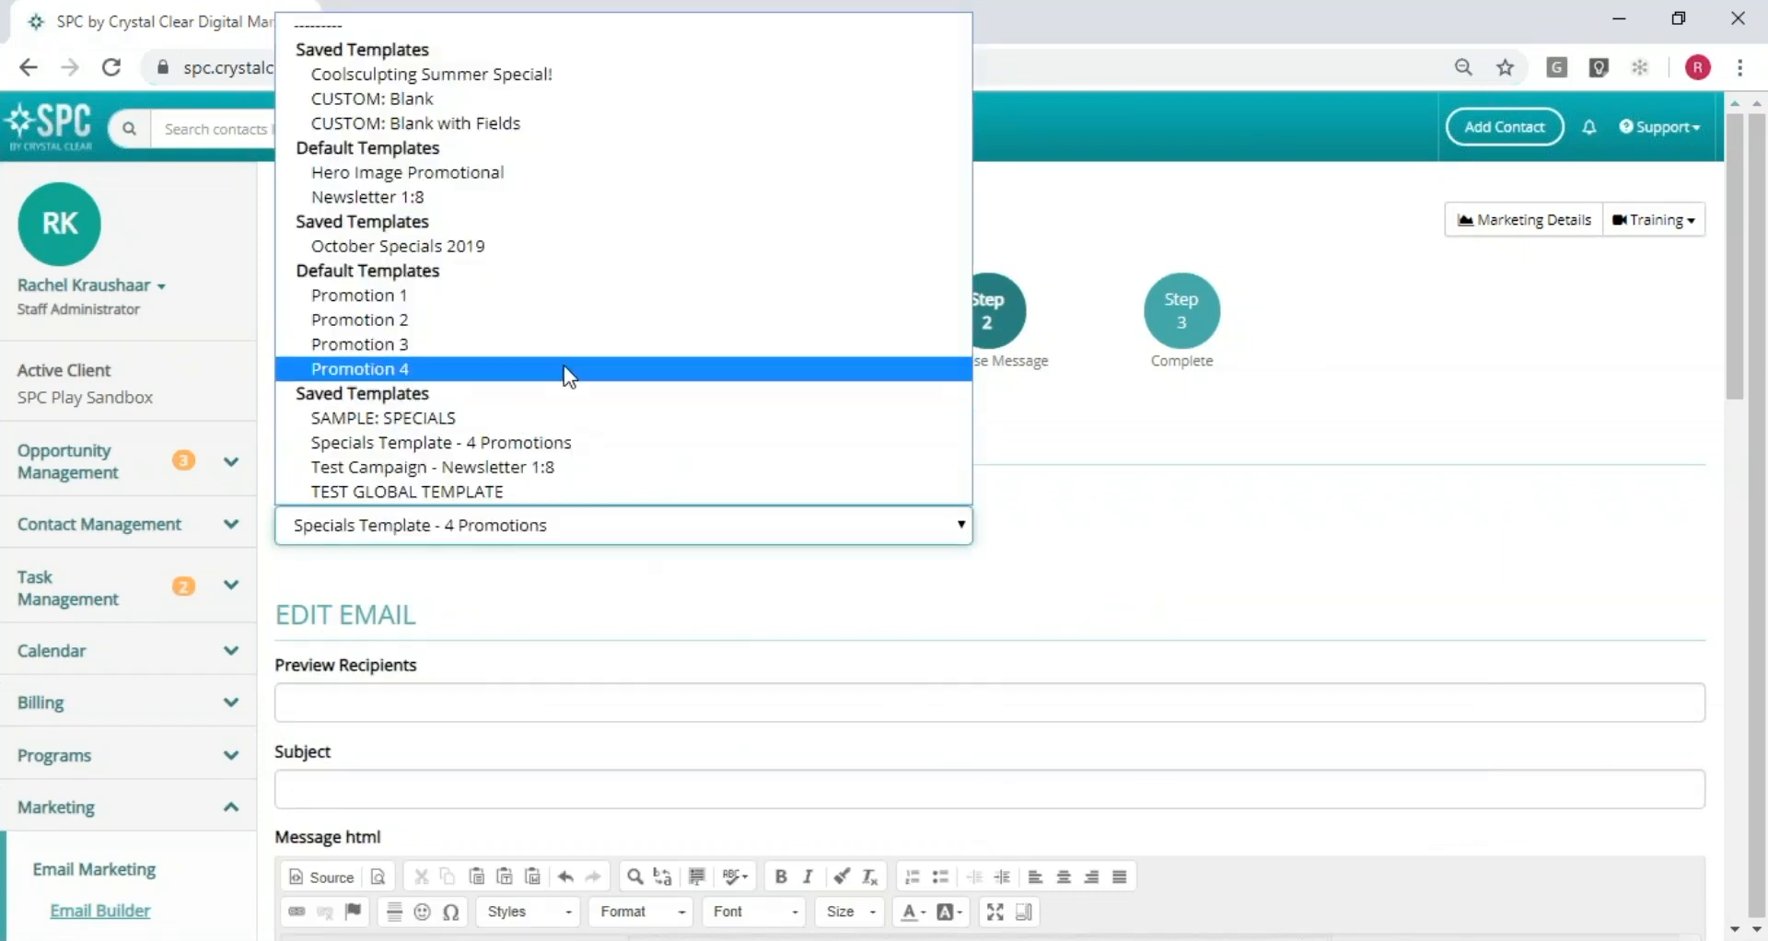
click(525, 443)
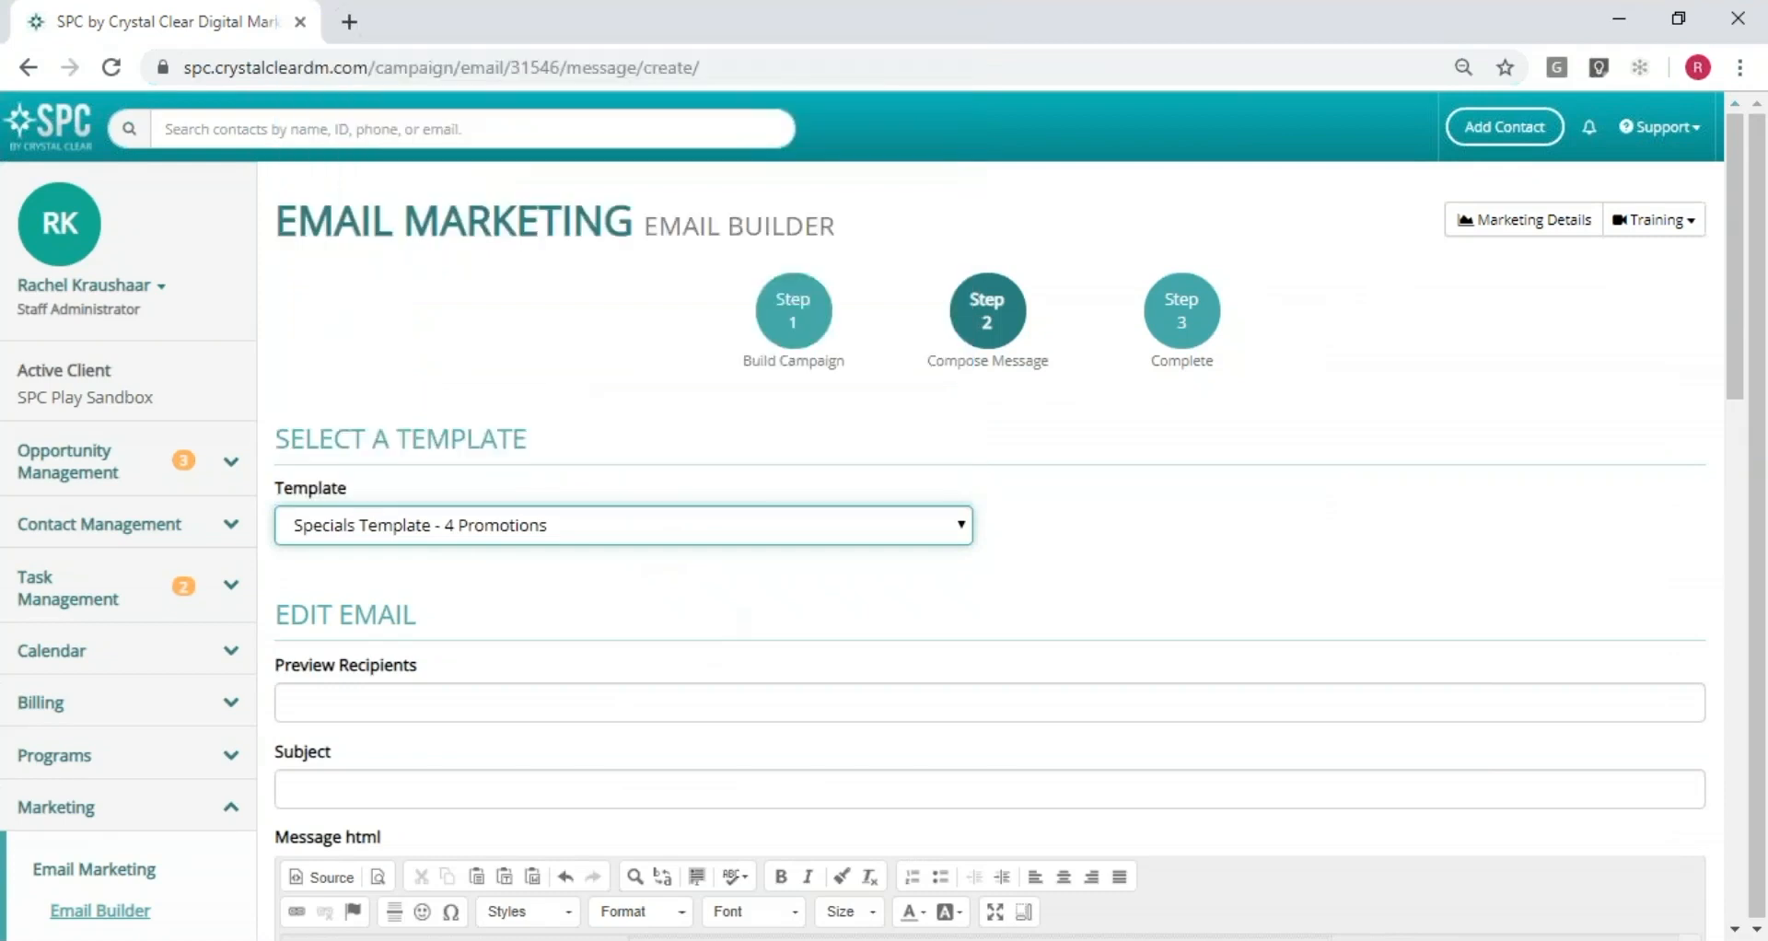
scroll(460, 444, down, 3)
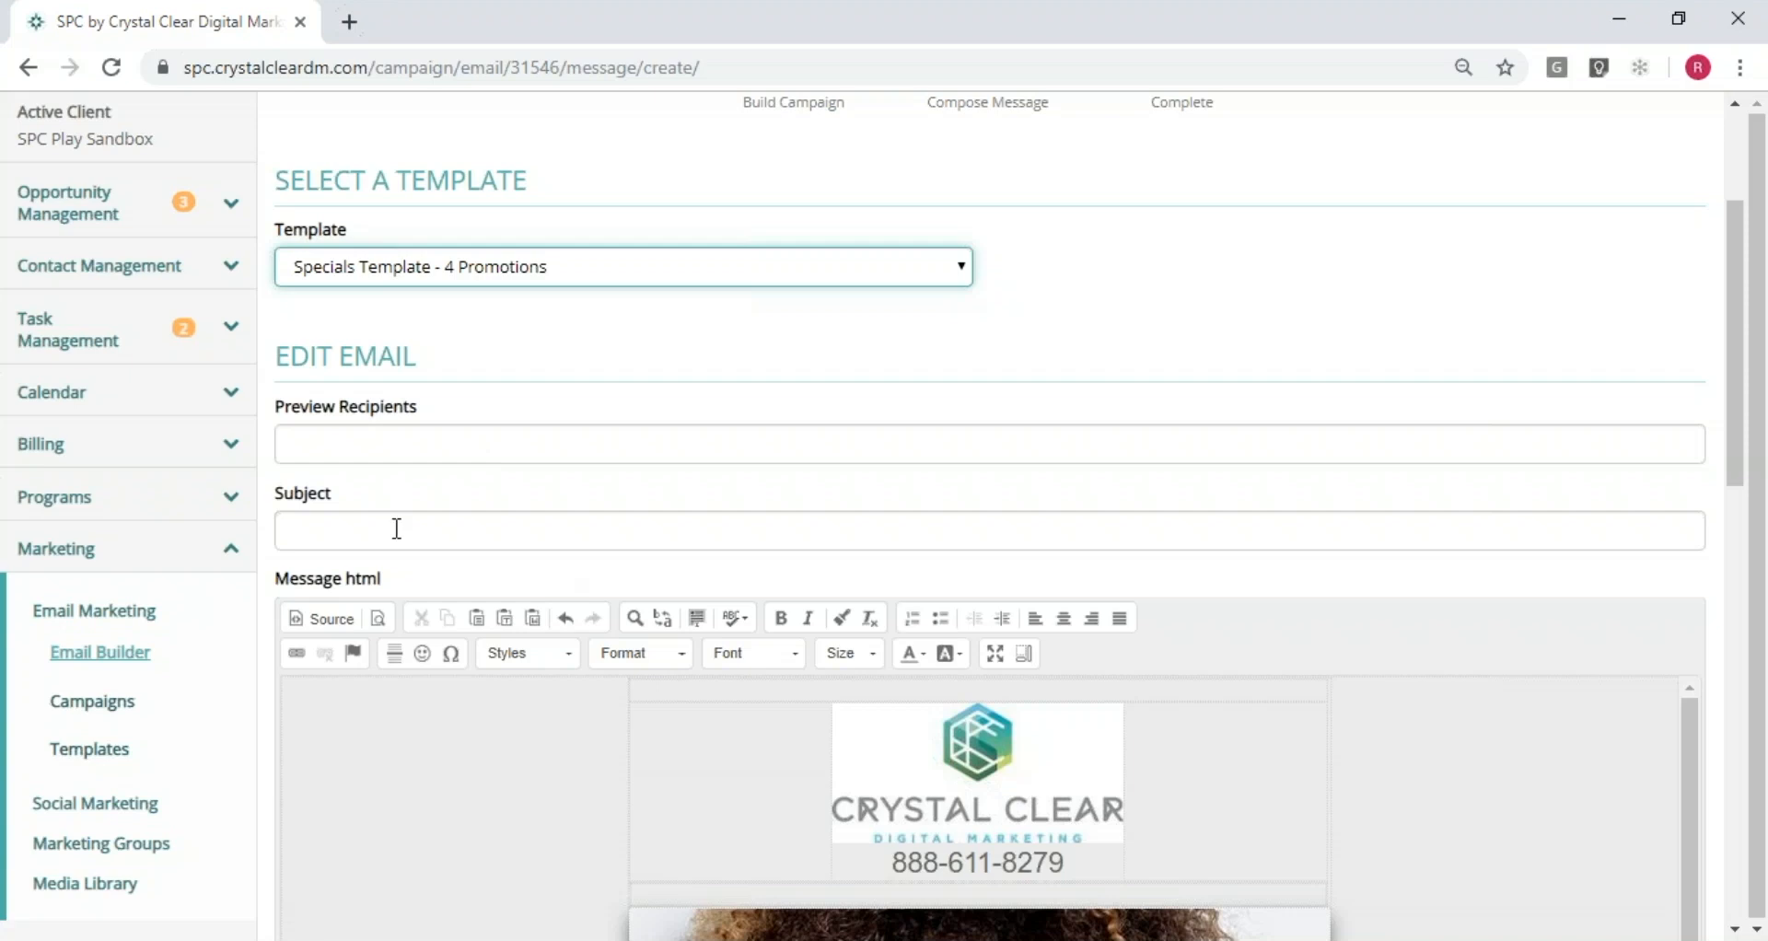
click(448, 547)
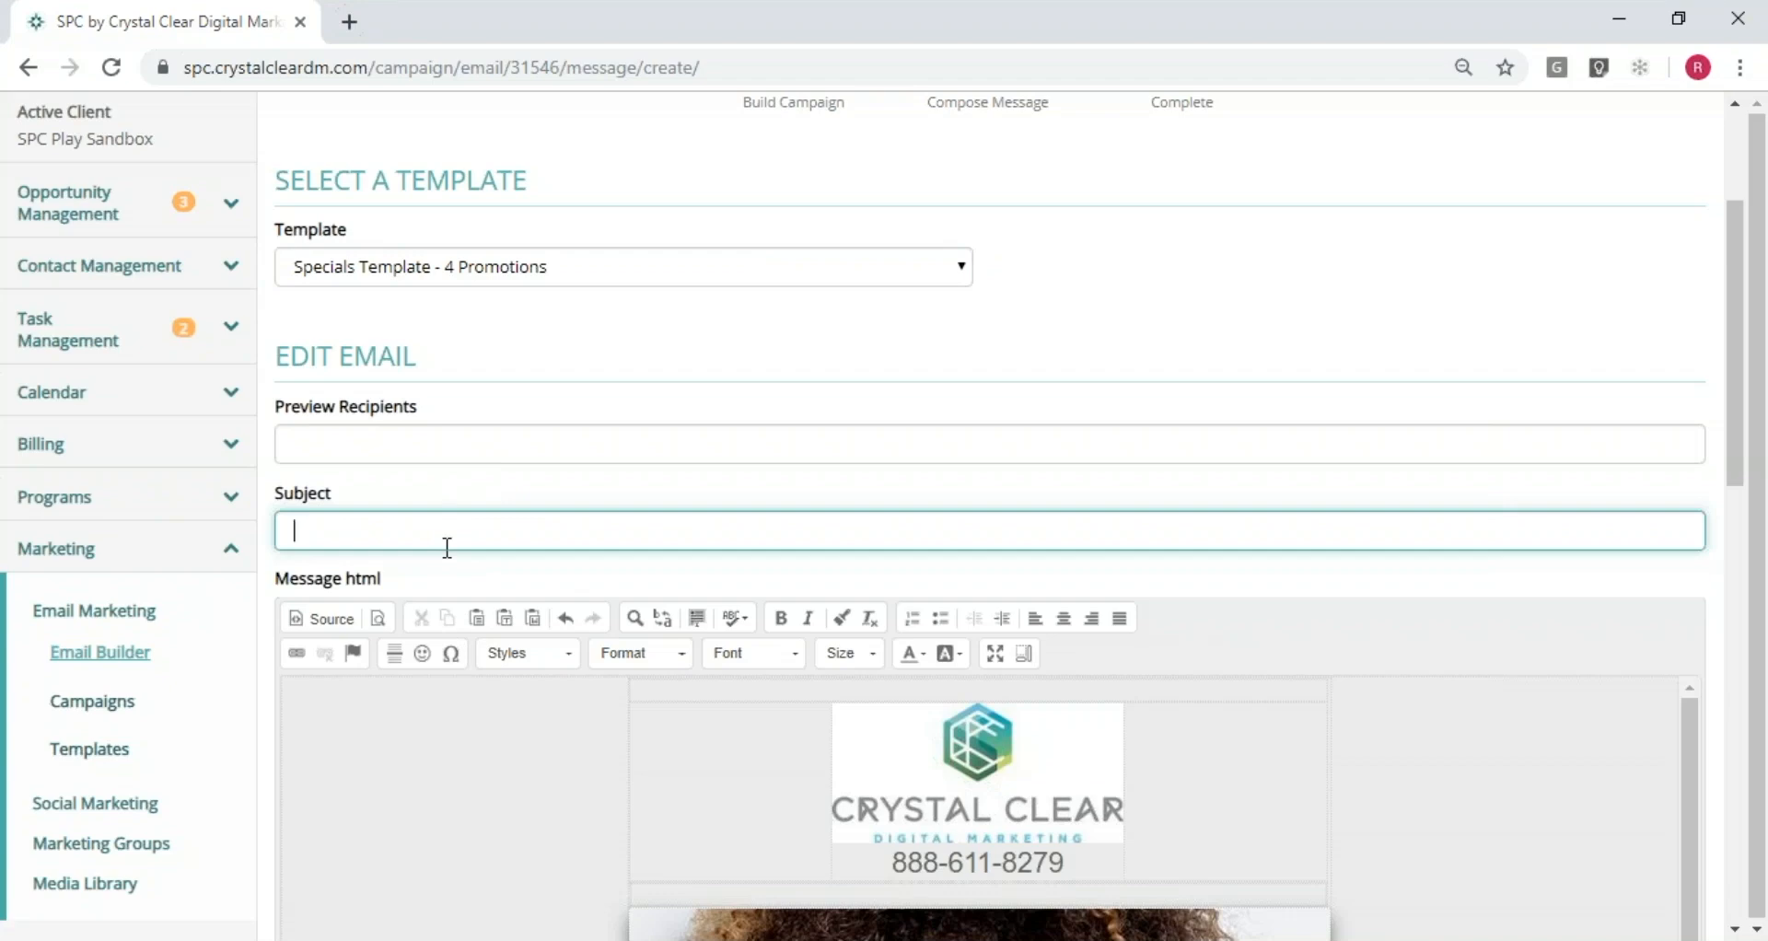
text(Don't Miss Out on these Amazing Deals)
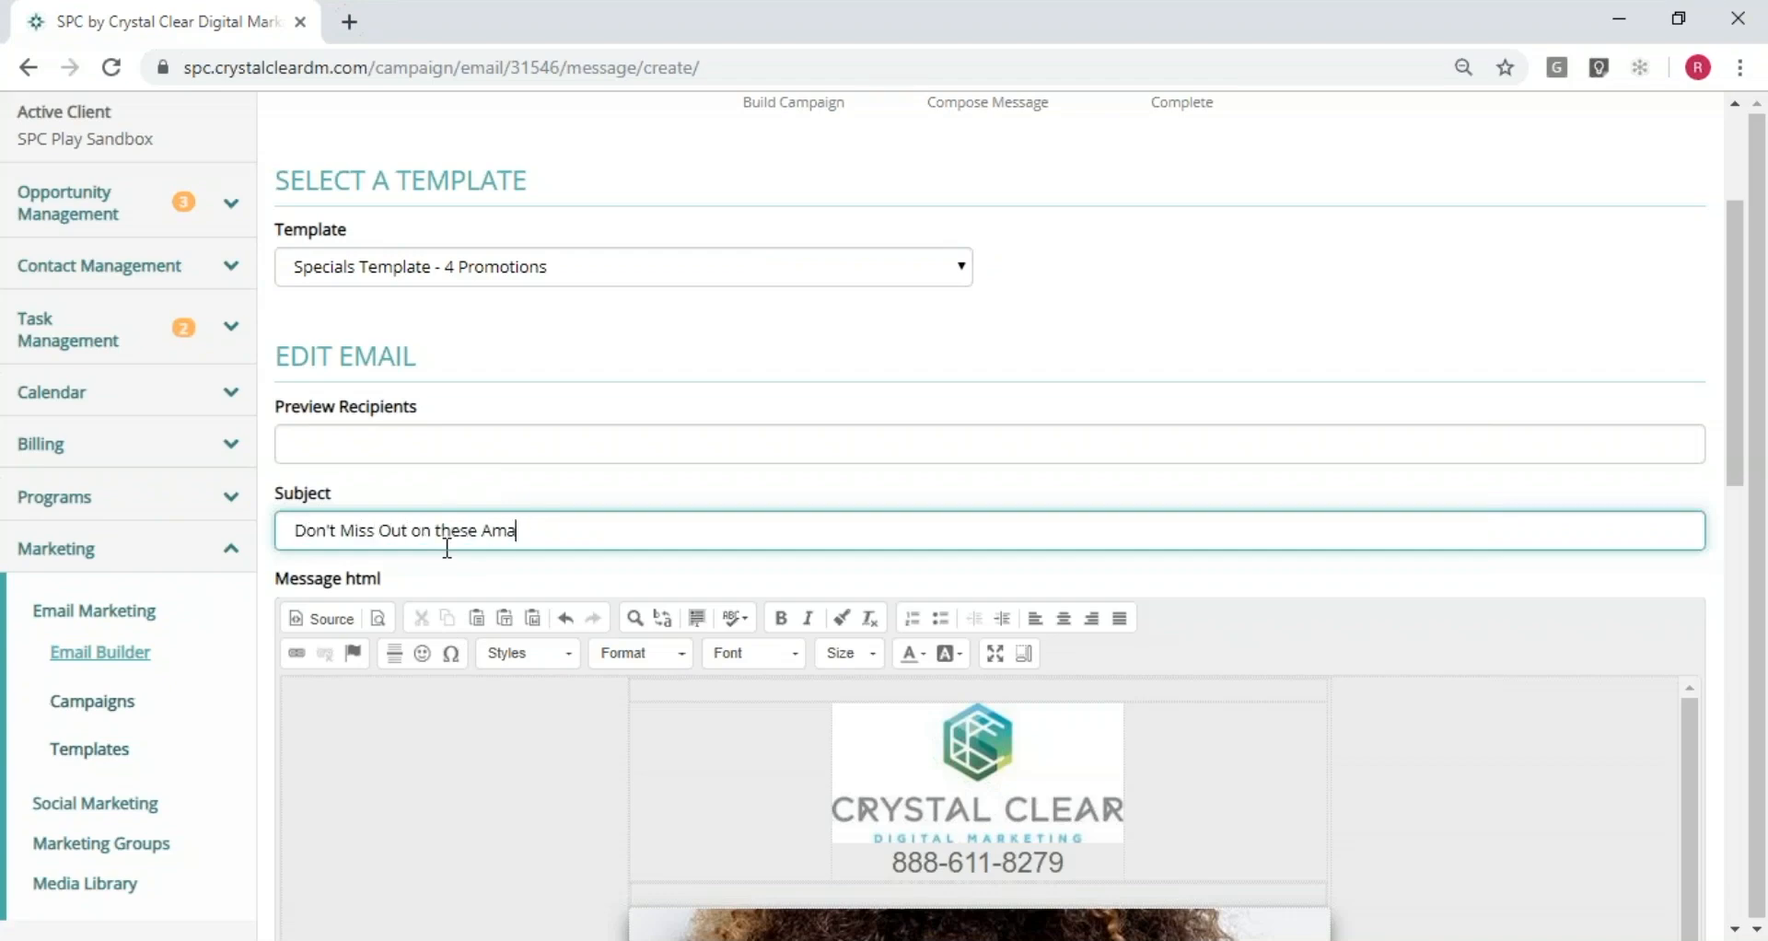
text(!)
Check the web address linked to the header logo in the message and accept the link settings
scroll(237, 411, down, 3)
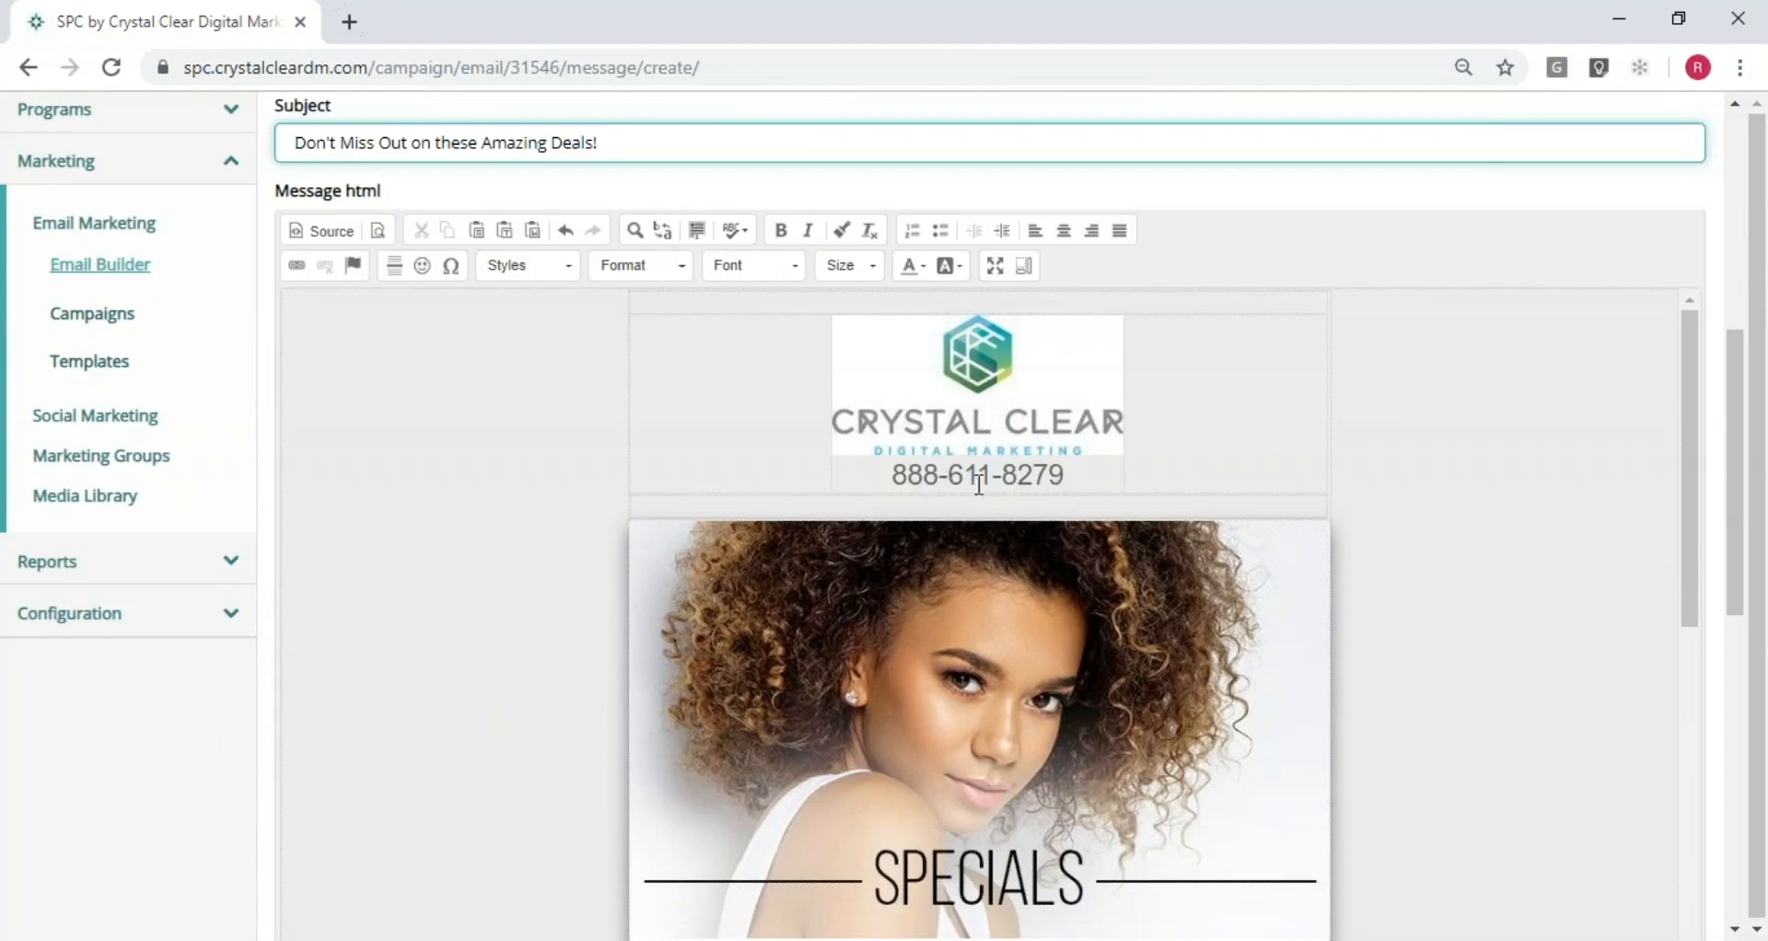
click(969, 356)
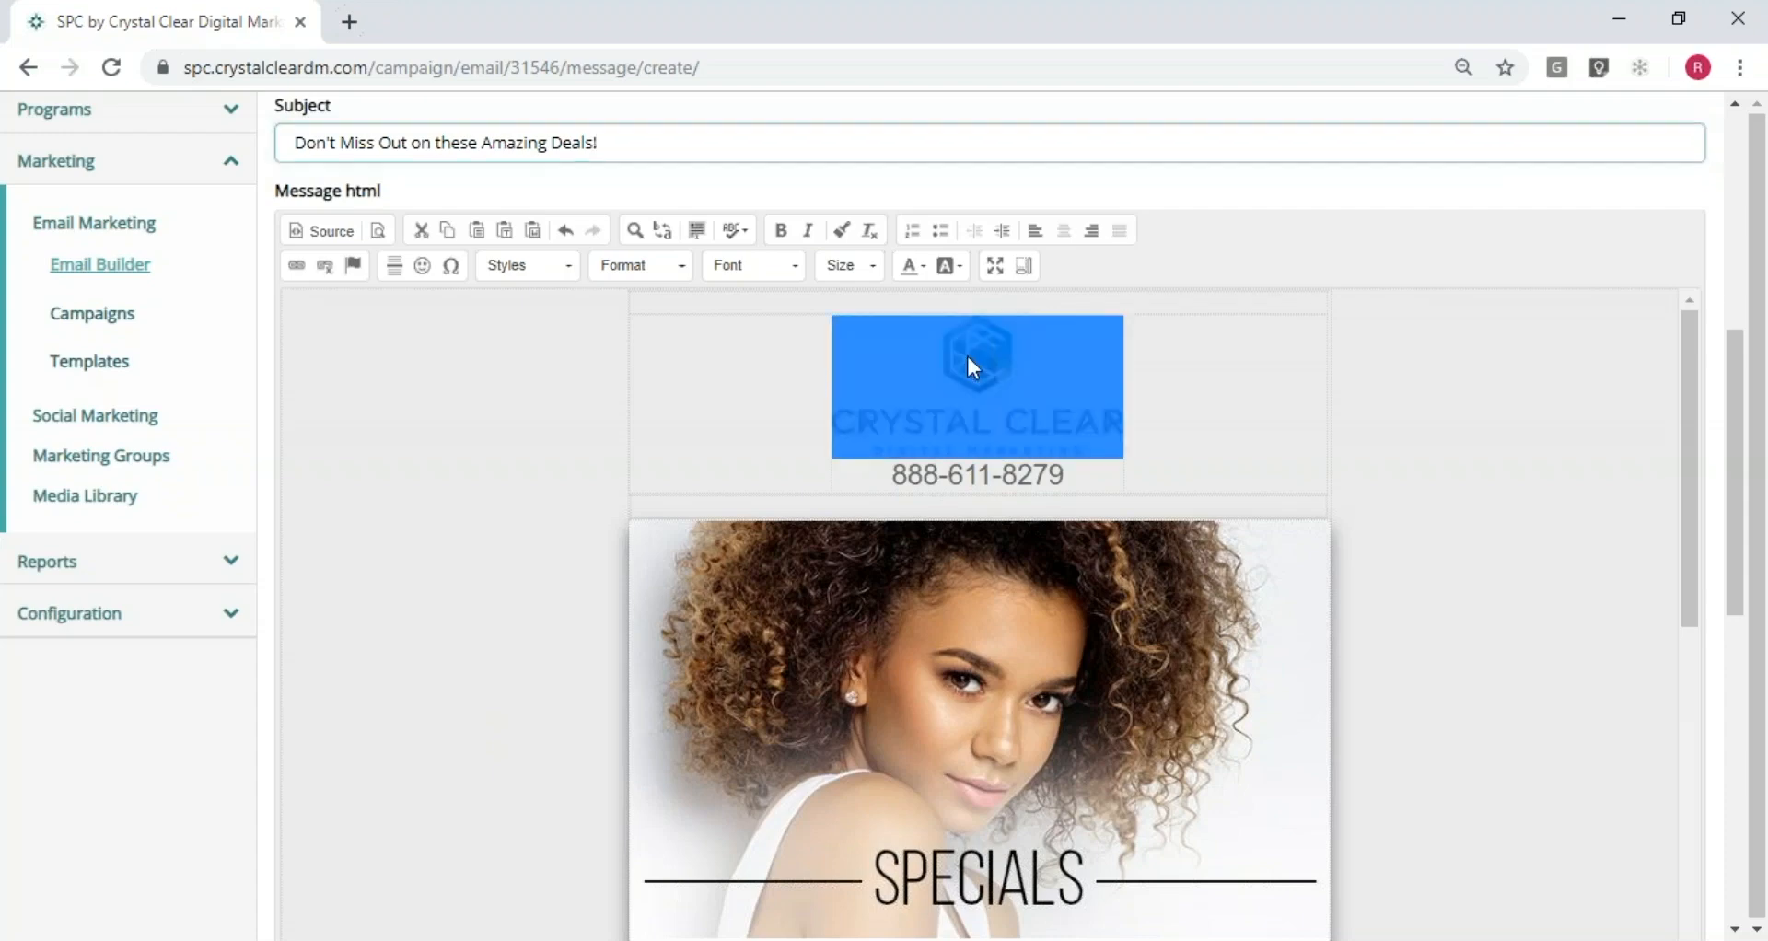
click(296, 266)
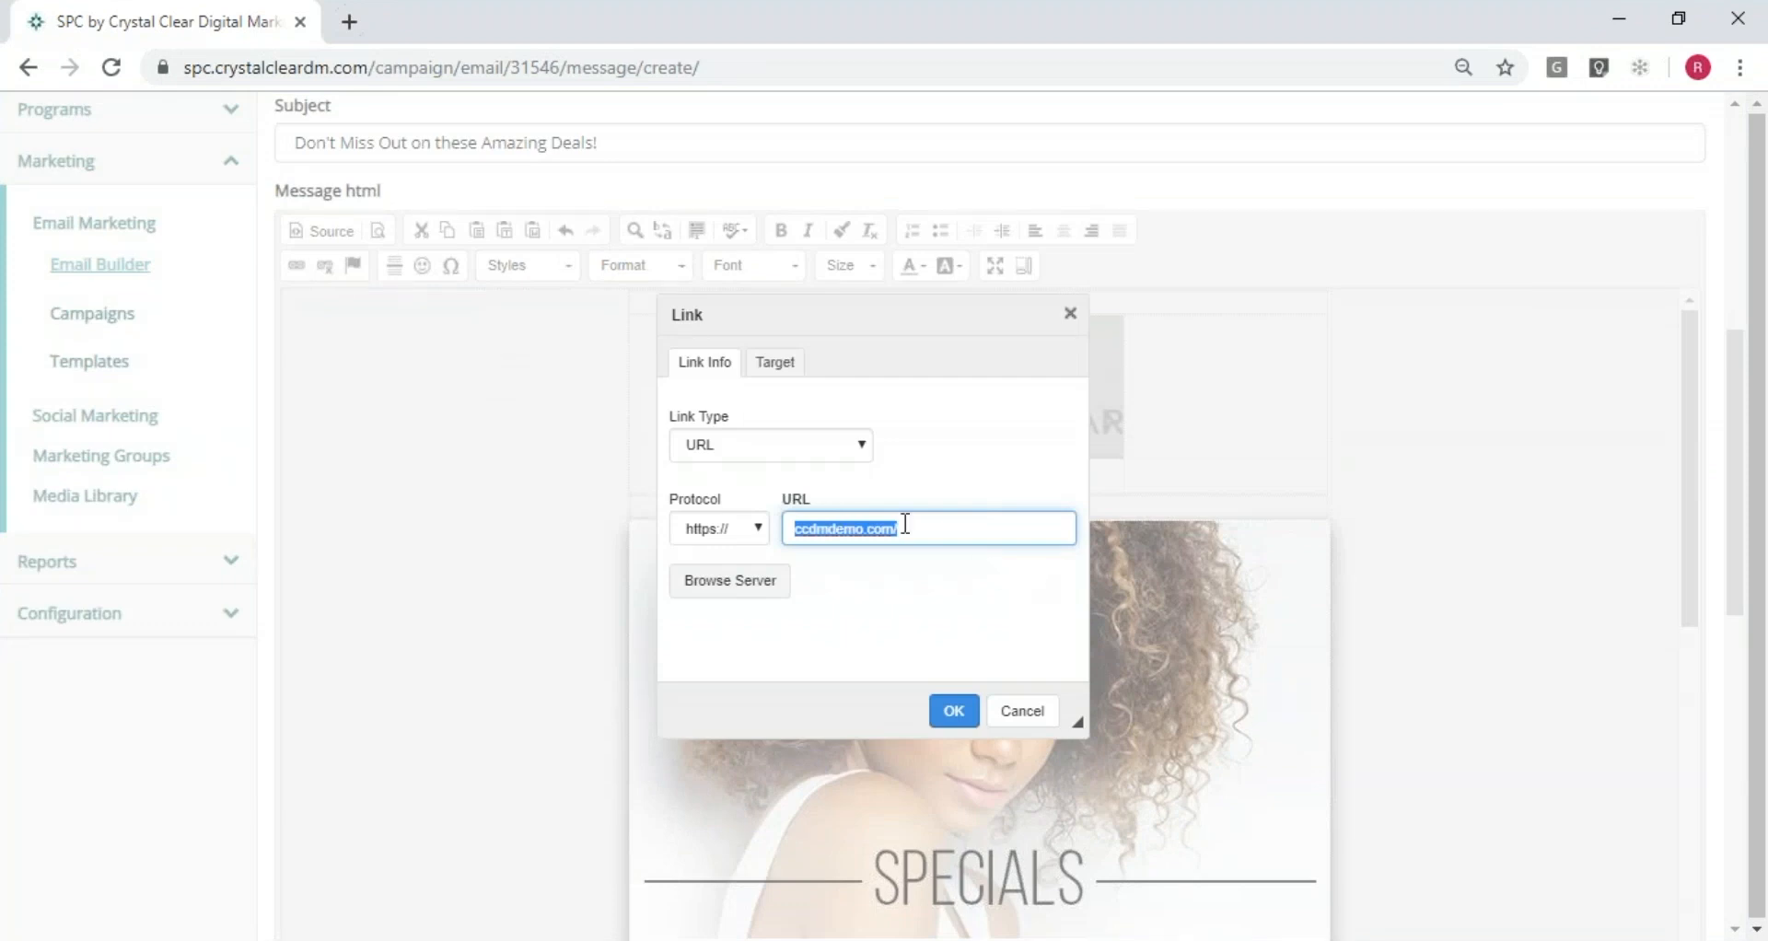
click(954, 711)
Replace the "Text or link here" placeholder in the teal banner below the Specials image with "SPC PLAY SANDBOX"
scroll(1544, 557, down, 1)
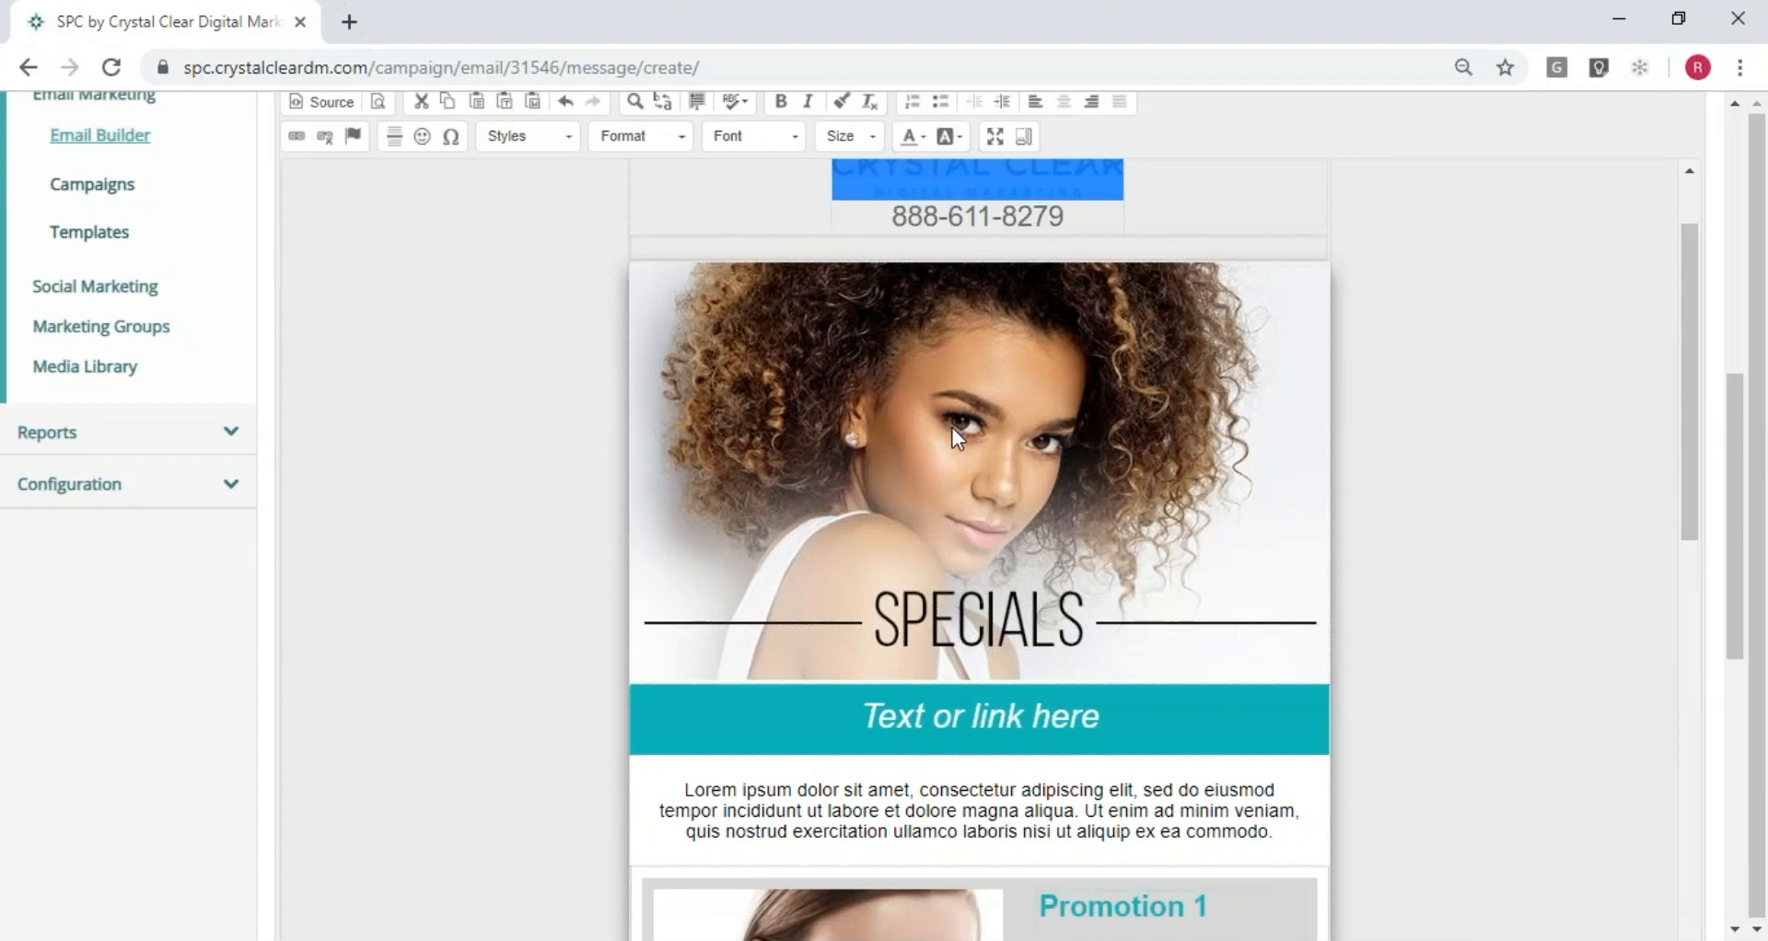
scroll(1023, 612, down, 1)
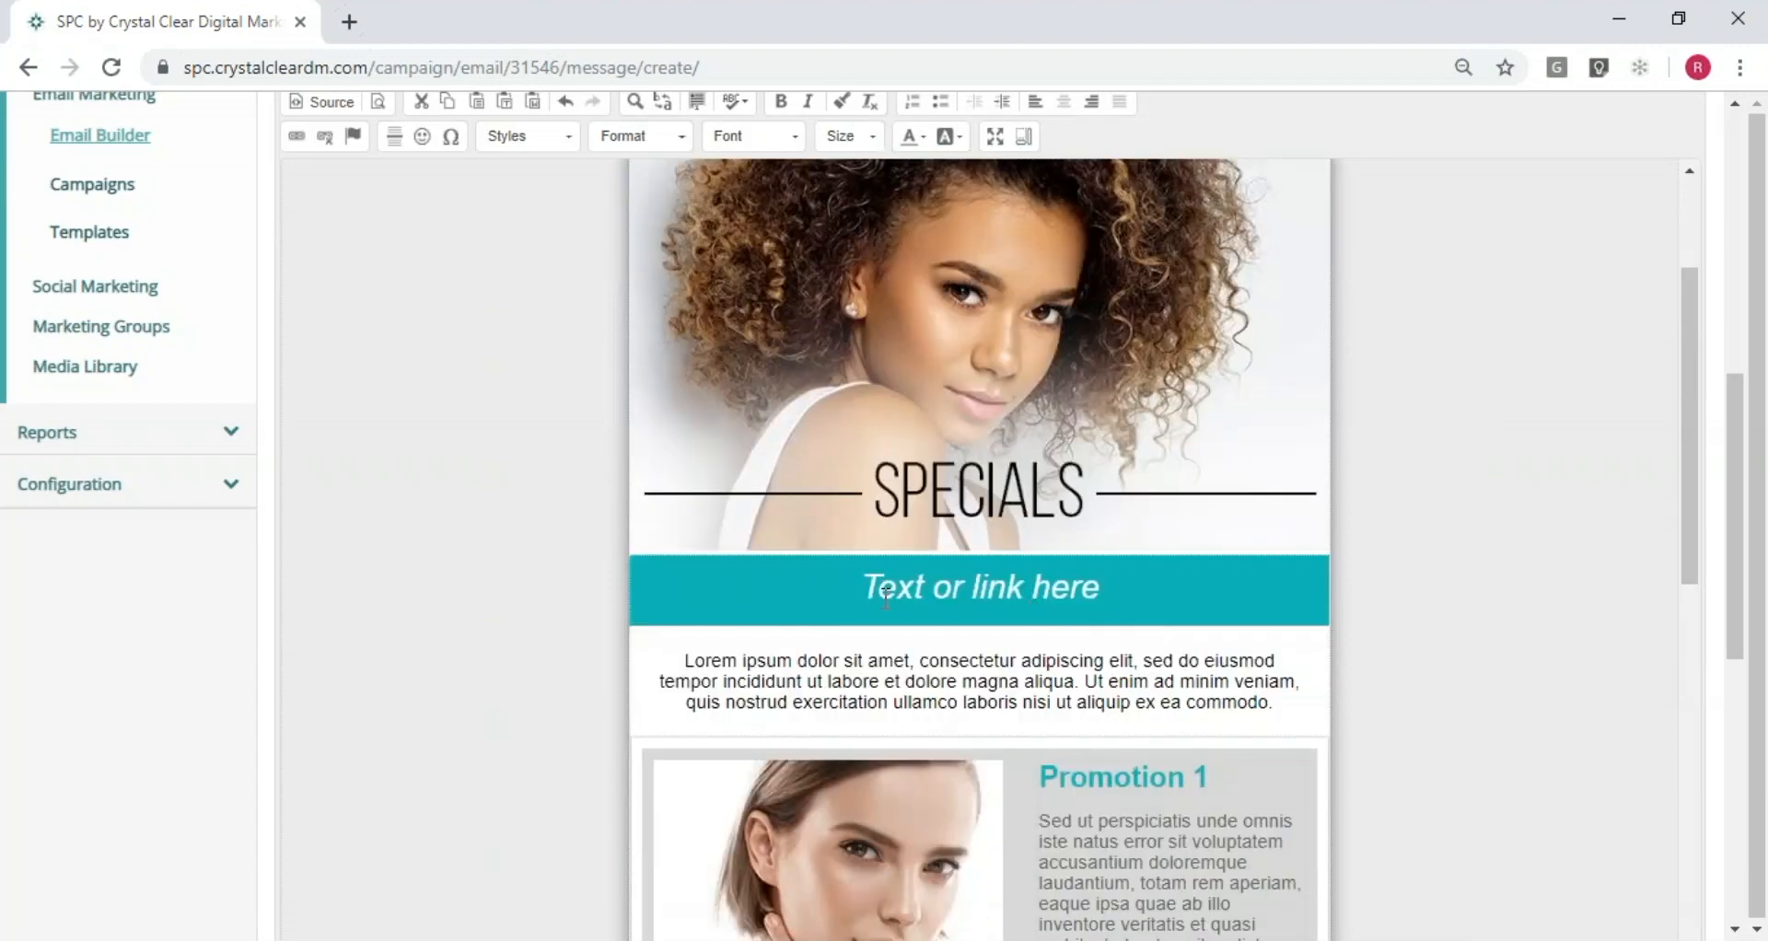
click(1073, 588)
drag(1081, 587, 882, 582)
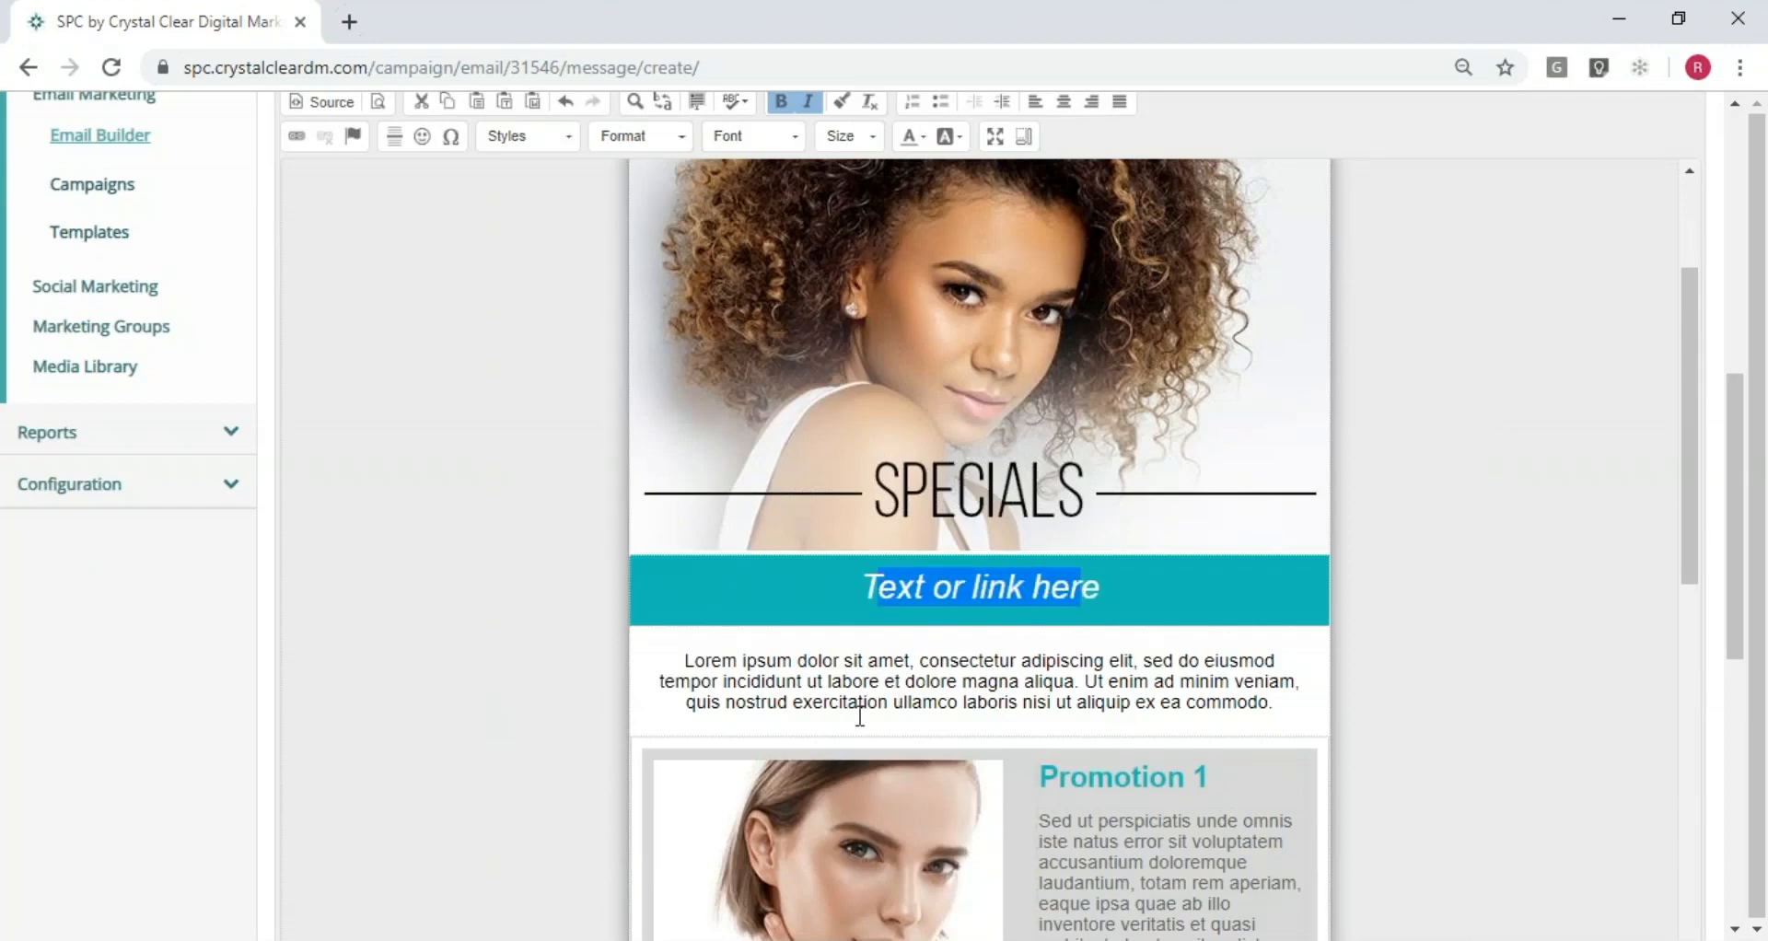
text(SPC PLAY SANDBOXe)
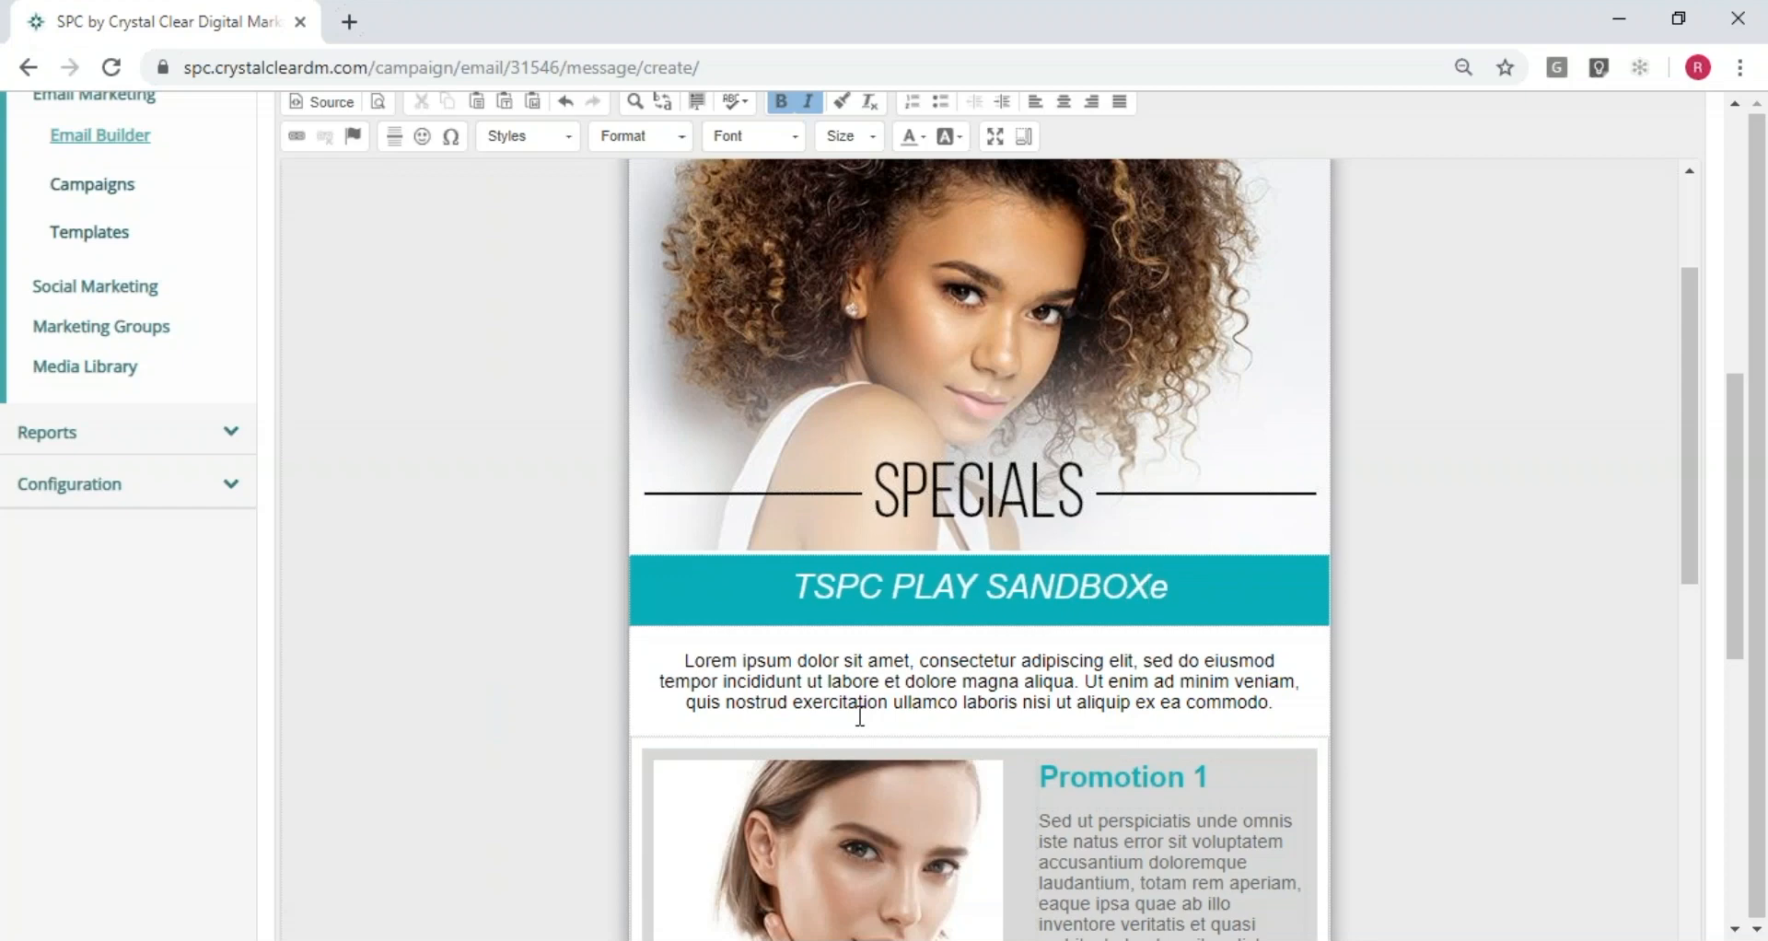
key(Delete)
click(818, 596)
key(BackSpace)
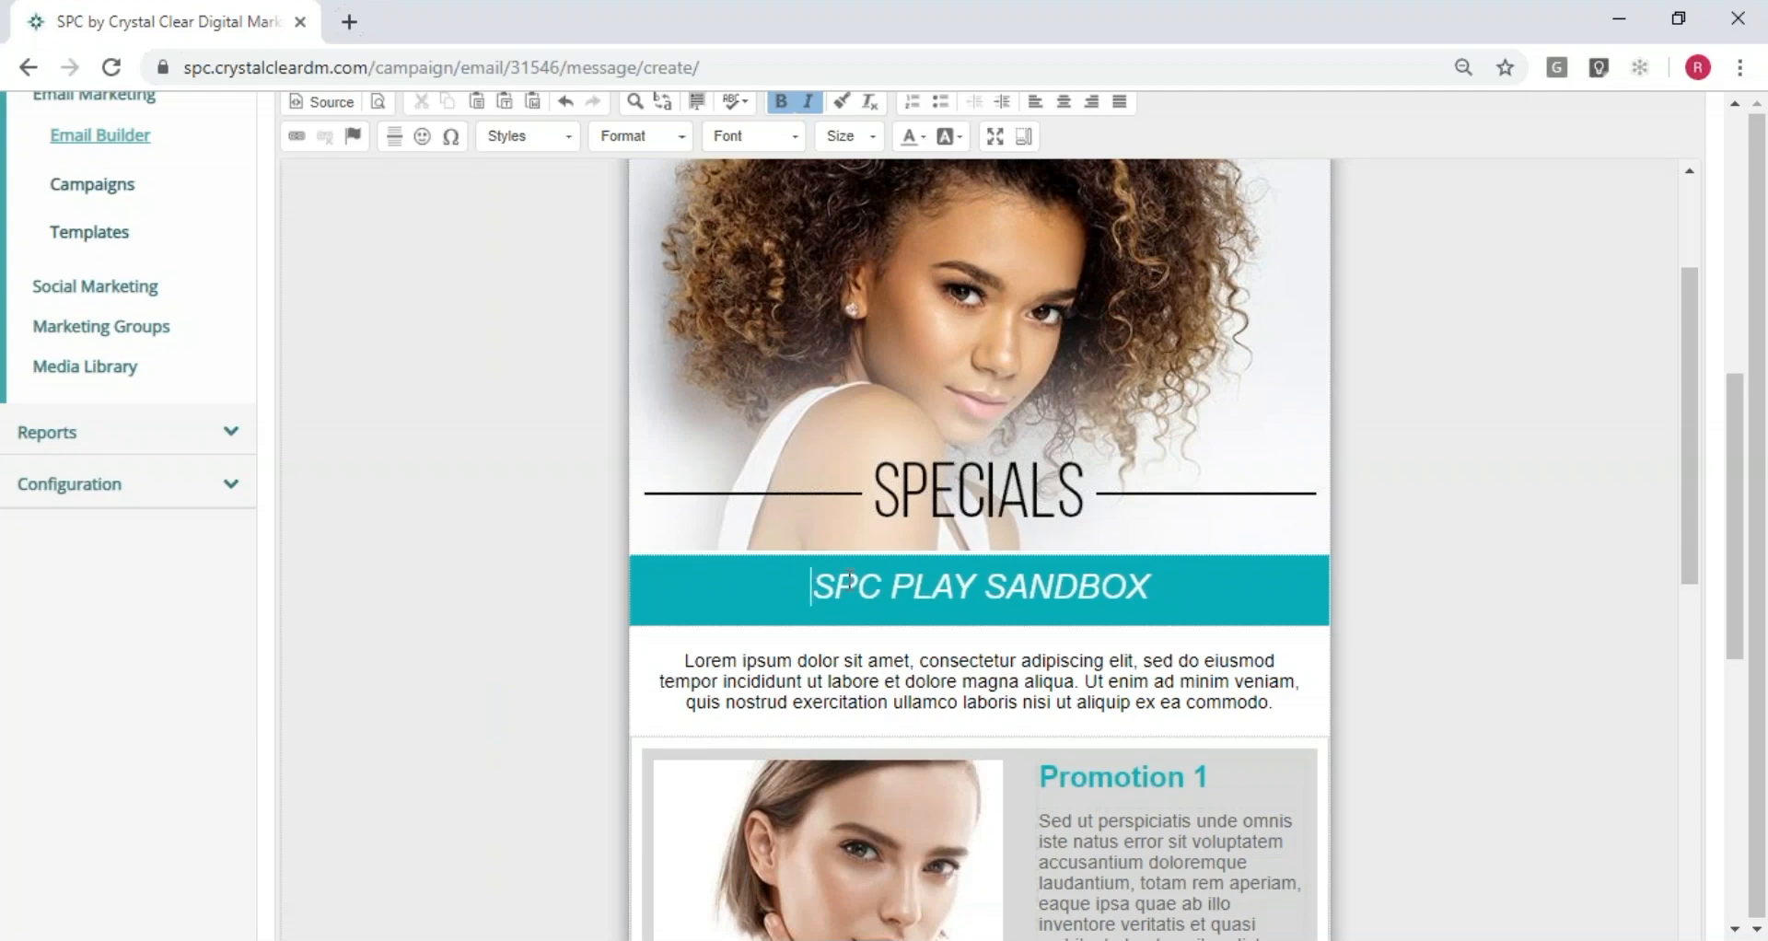
Replace the placeholder intro paragraph below the banner with "Happy October! It is time to come in to experience our amazing deals!"
scroll(918, 539, down, 1)
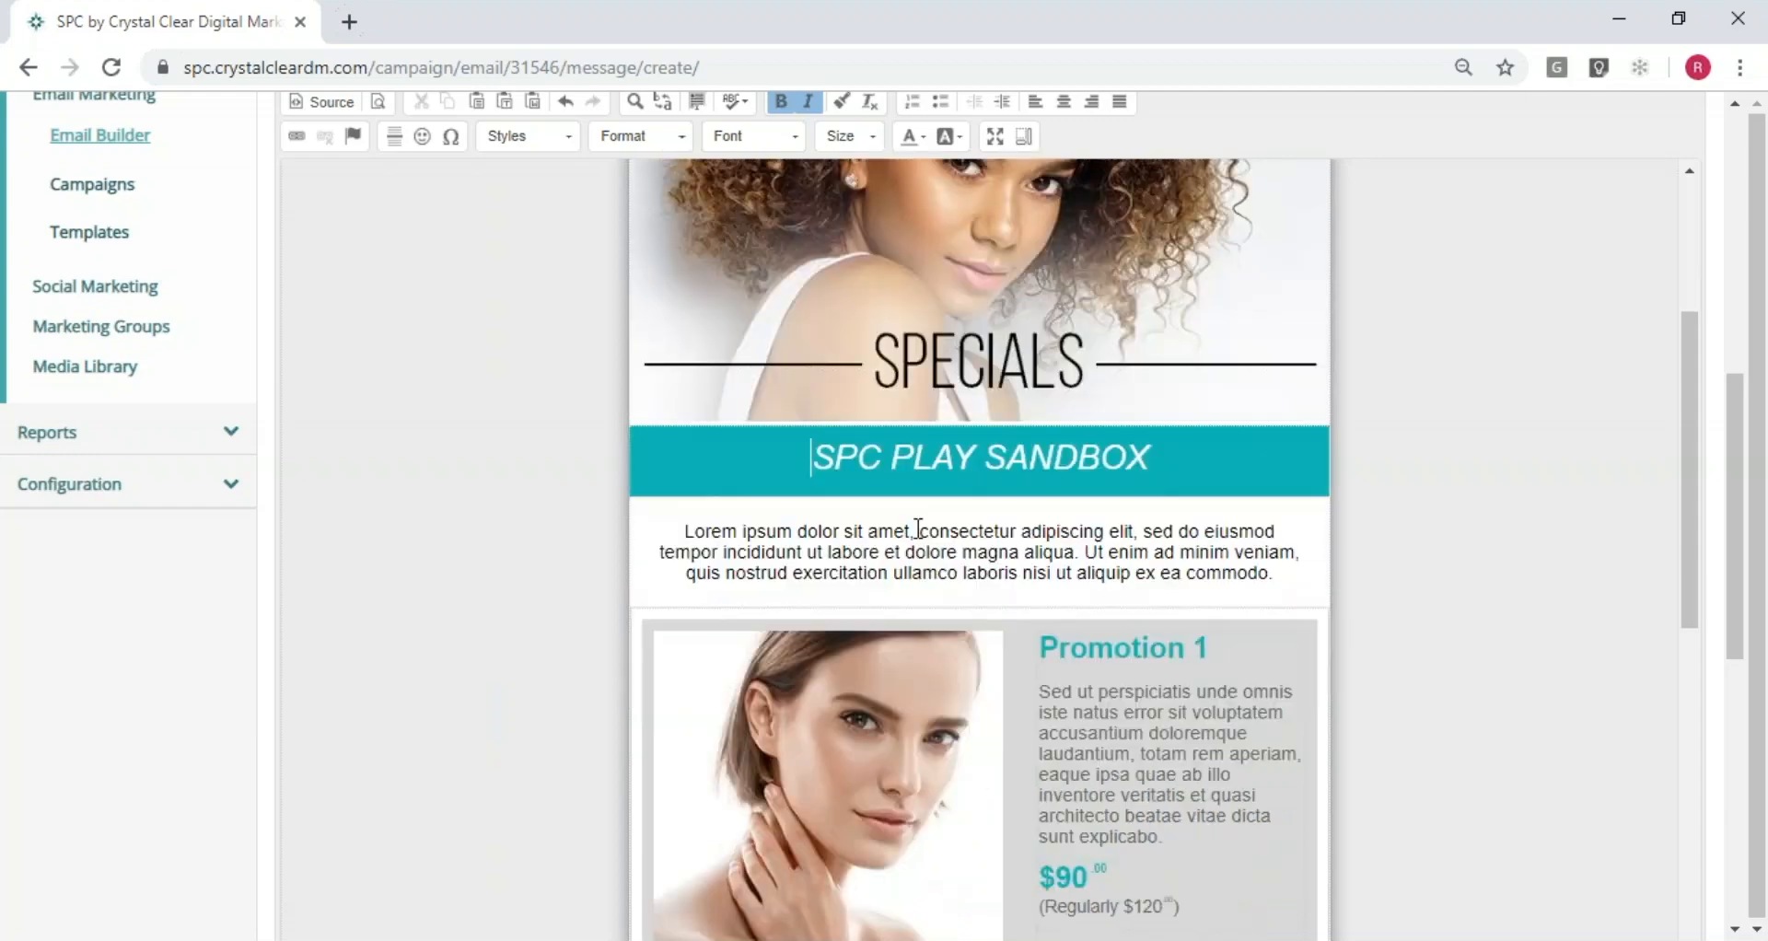
click(916, 532)
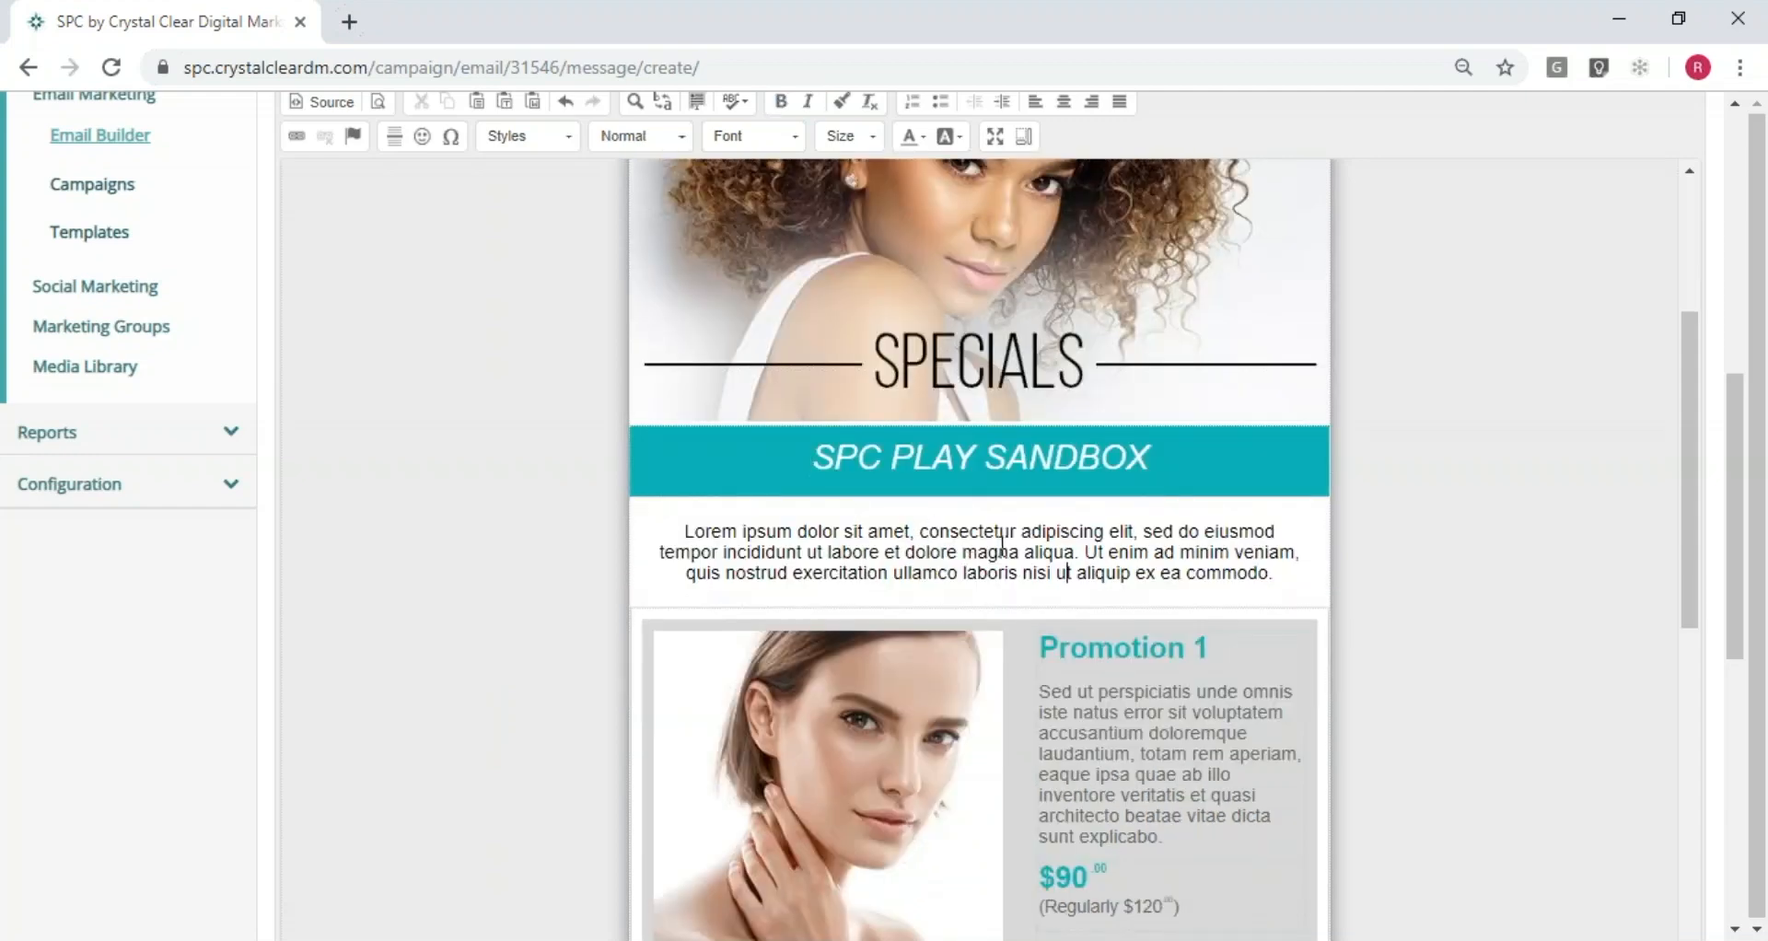
click(1145, 573)
drag(686, 532, 696, 533)
drag(834, 546, 1270, 572)
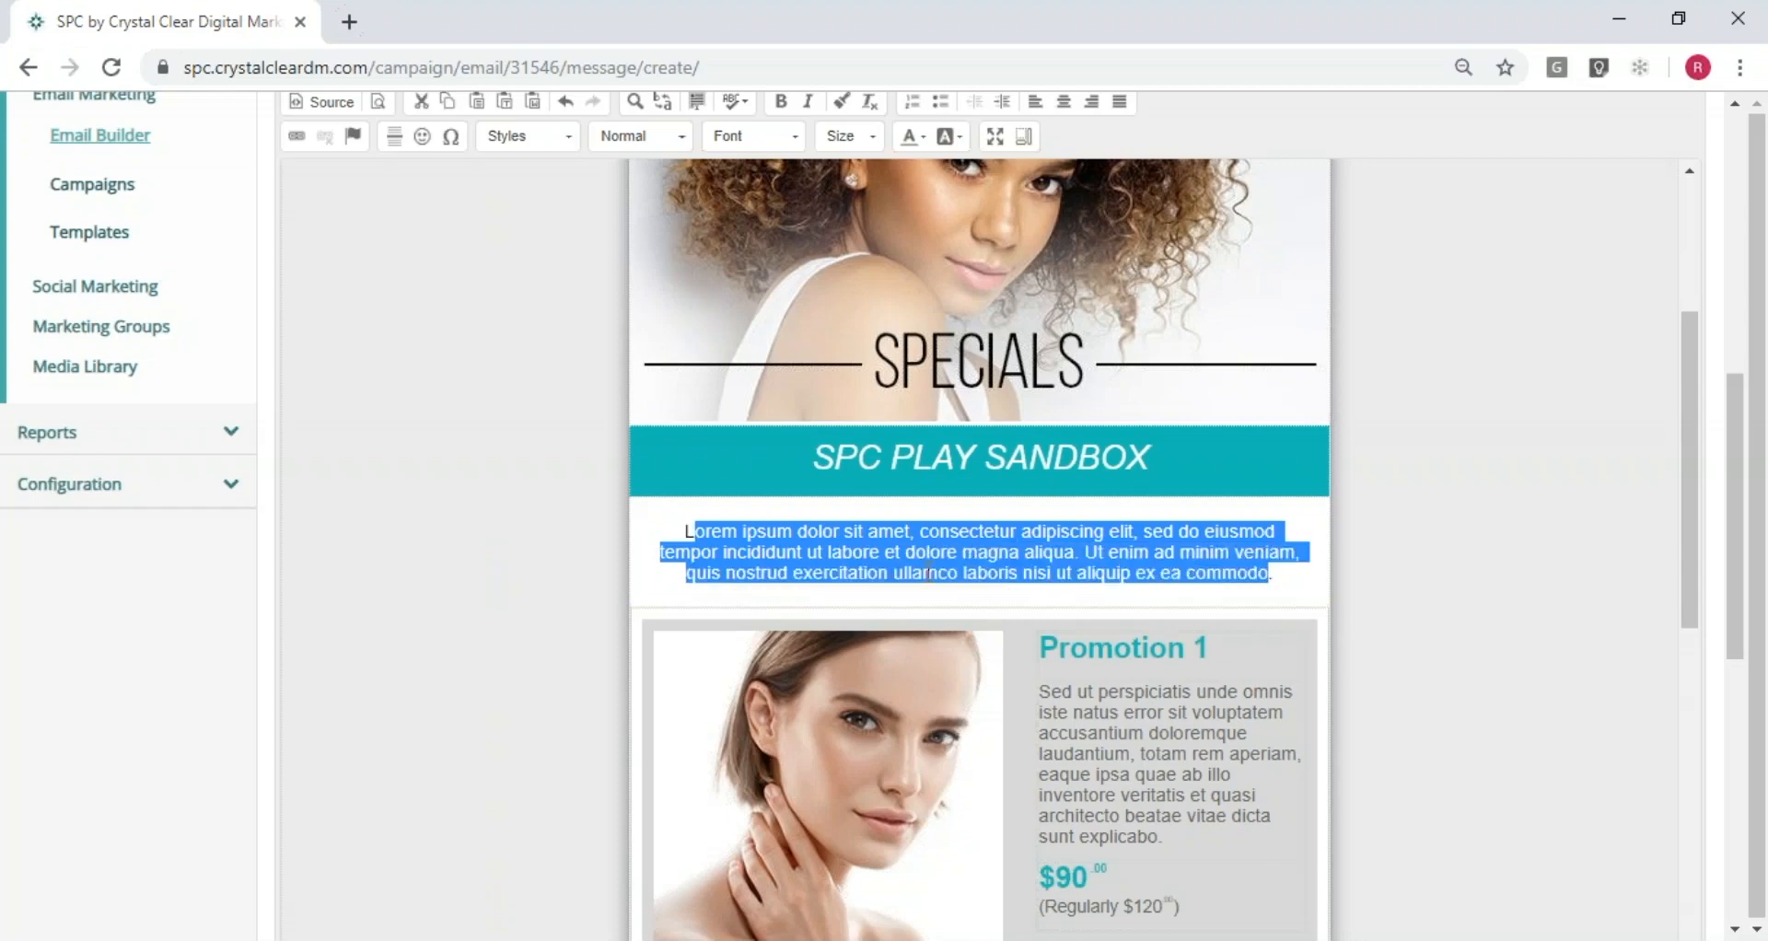
text(Happy October! It )
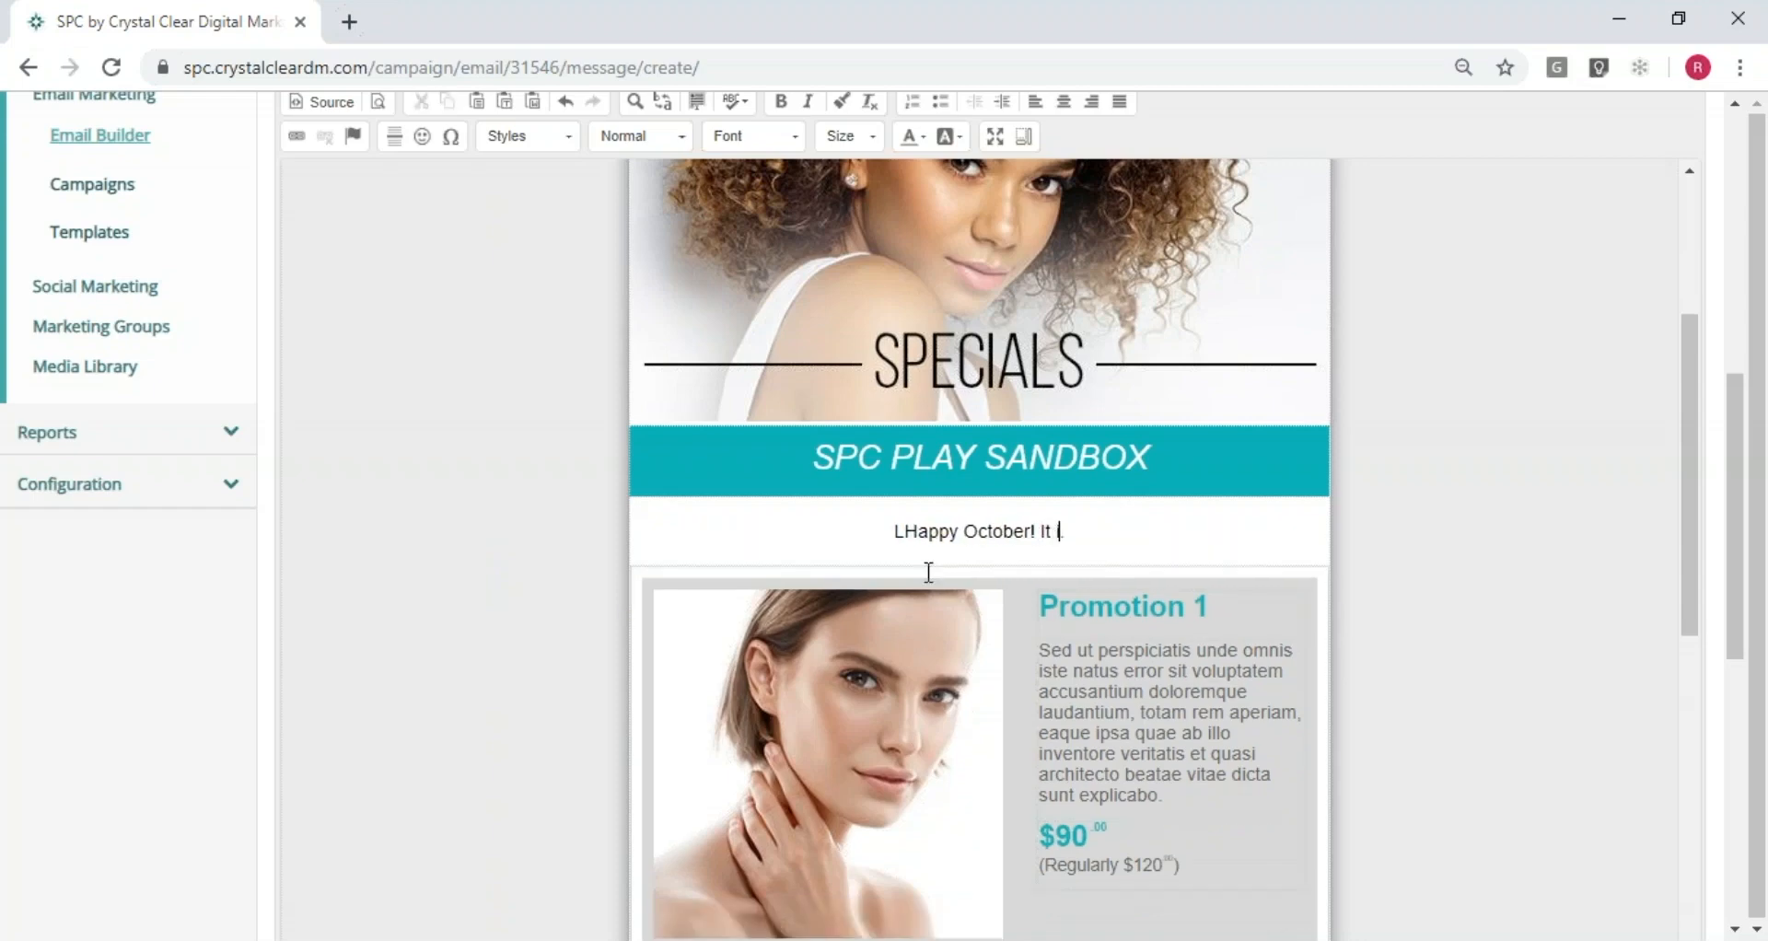
text(is time to come in to experience our amazing deals!.)
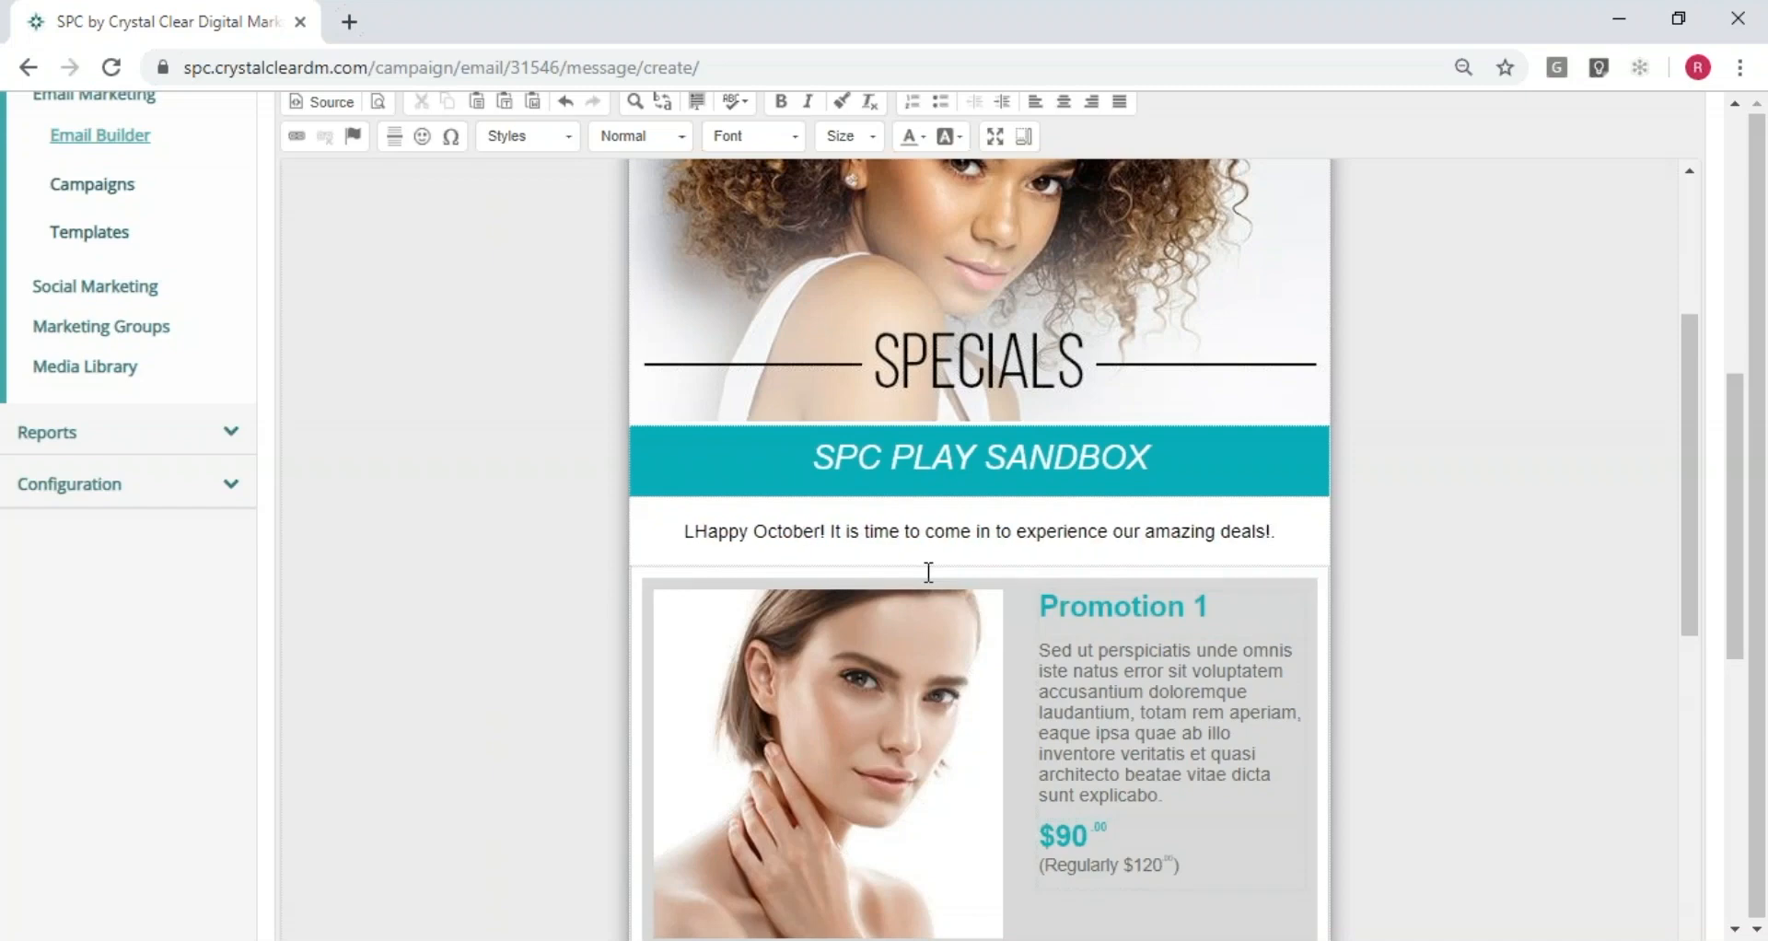
key(Delete)
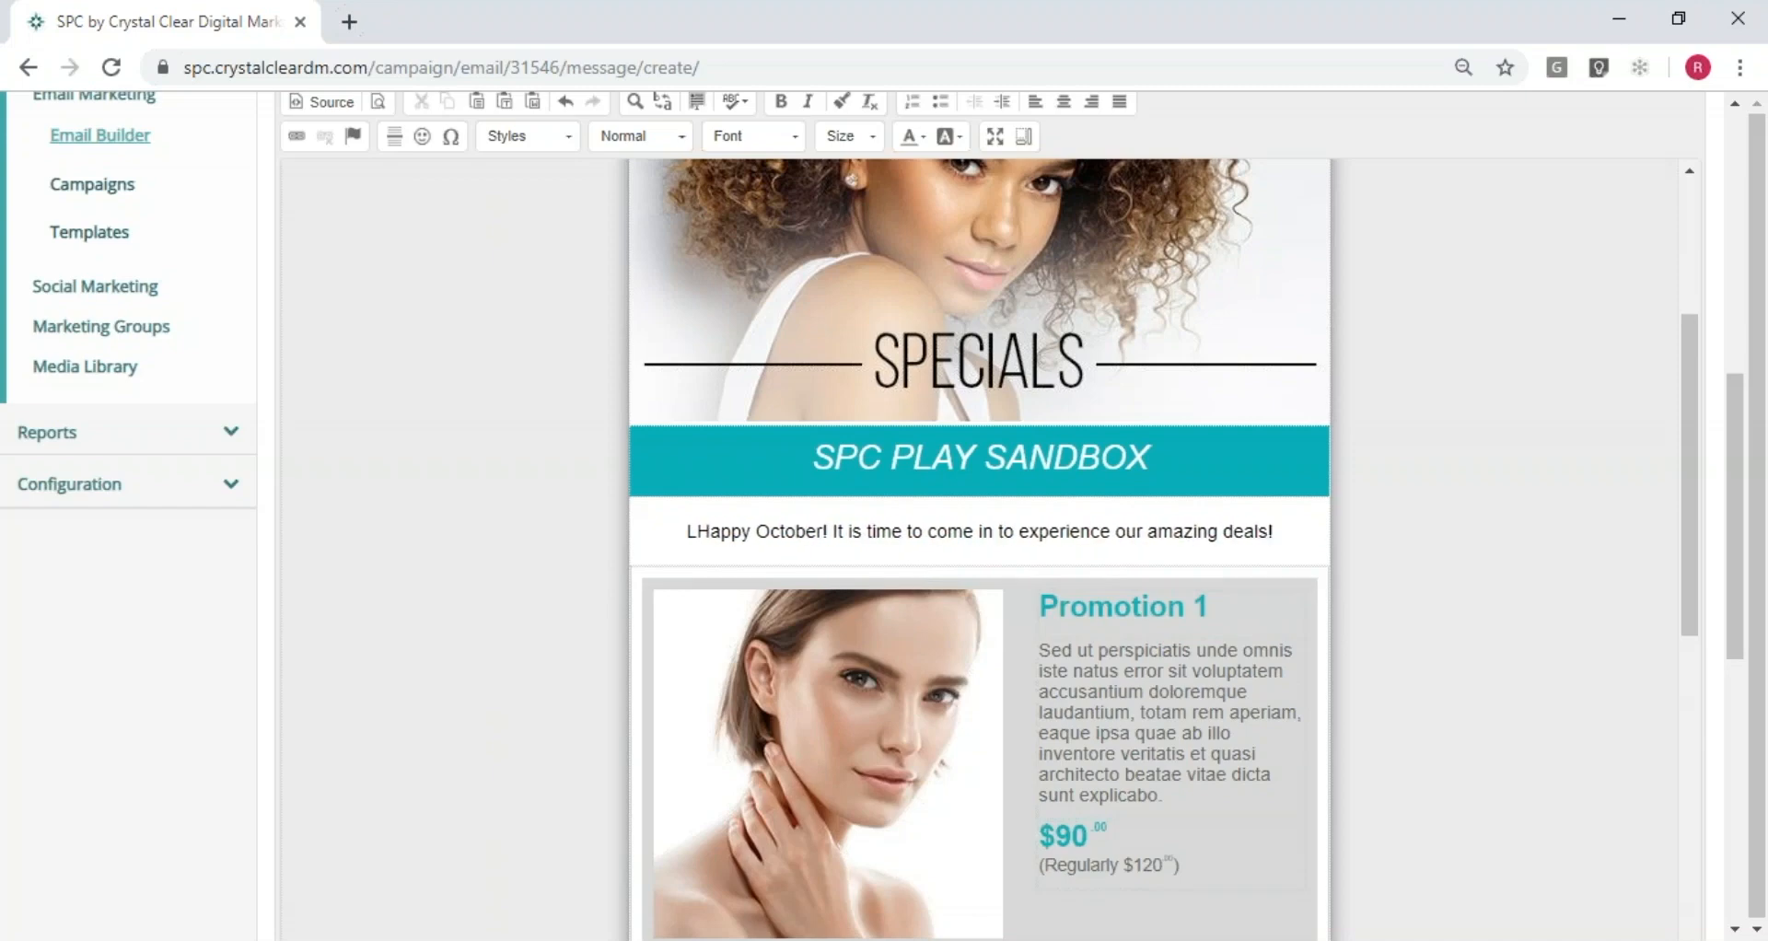
click(695, 531)
key(BackSpace)
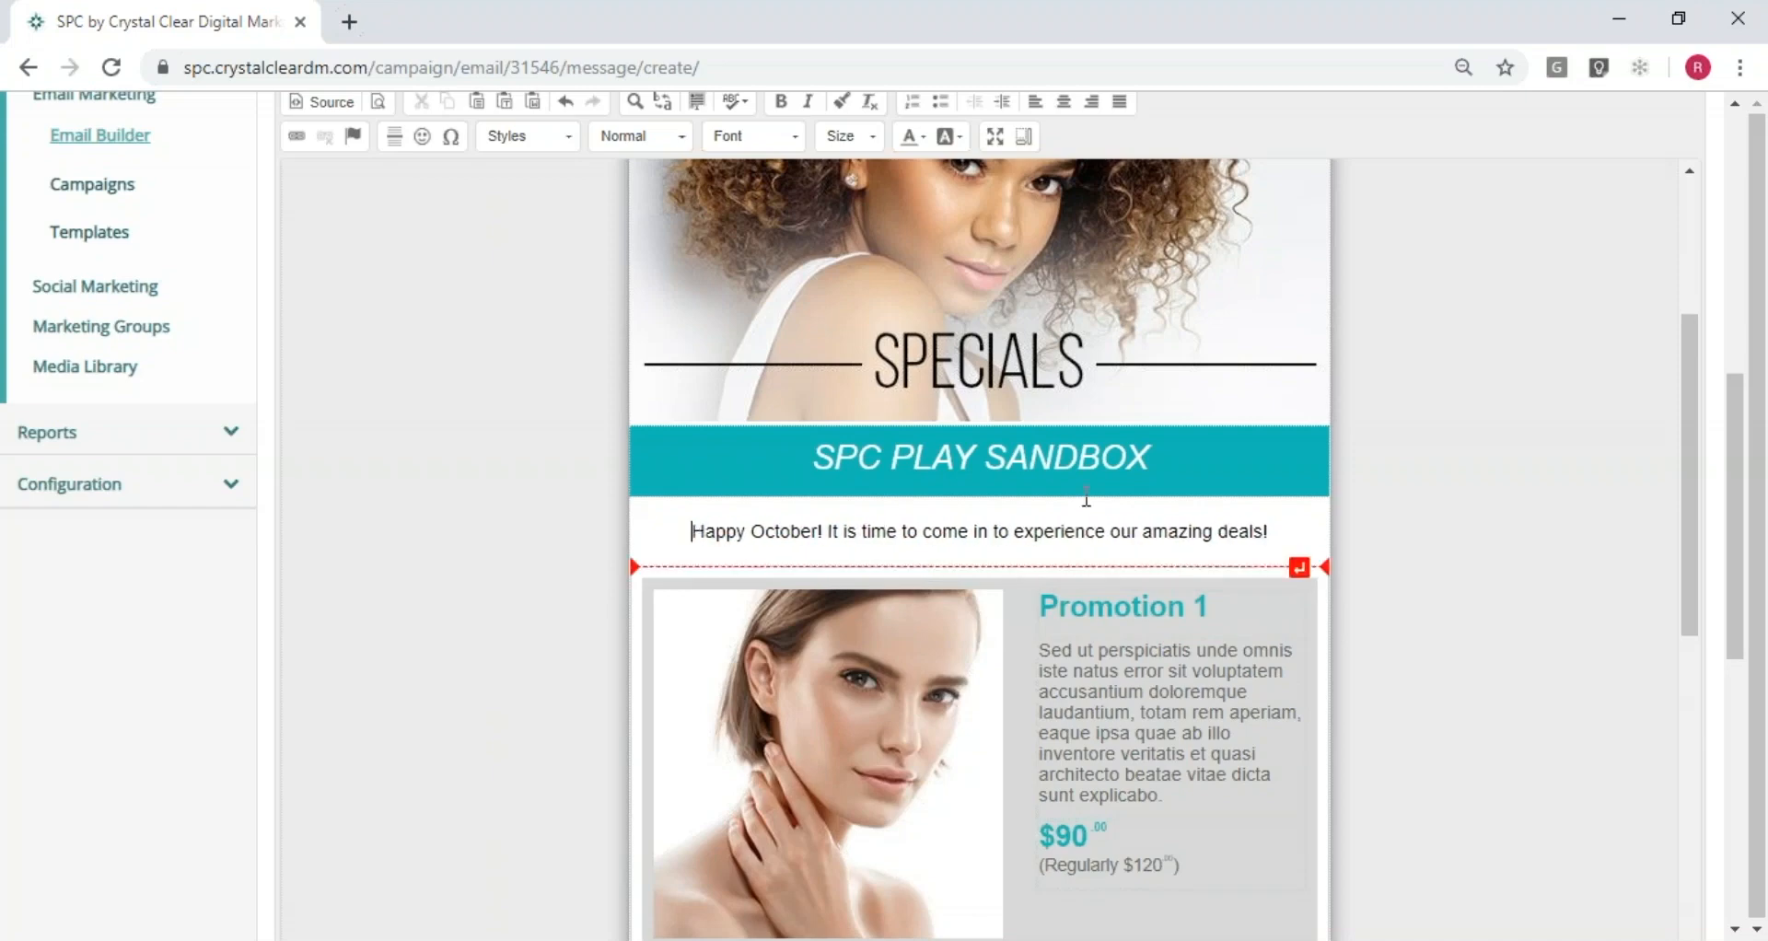
Change the "Promotion 1" heading in the first promotion block to "Facials"
scroll(1054, 552, down, 1)
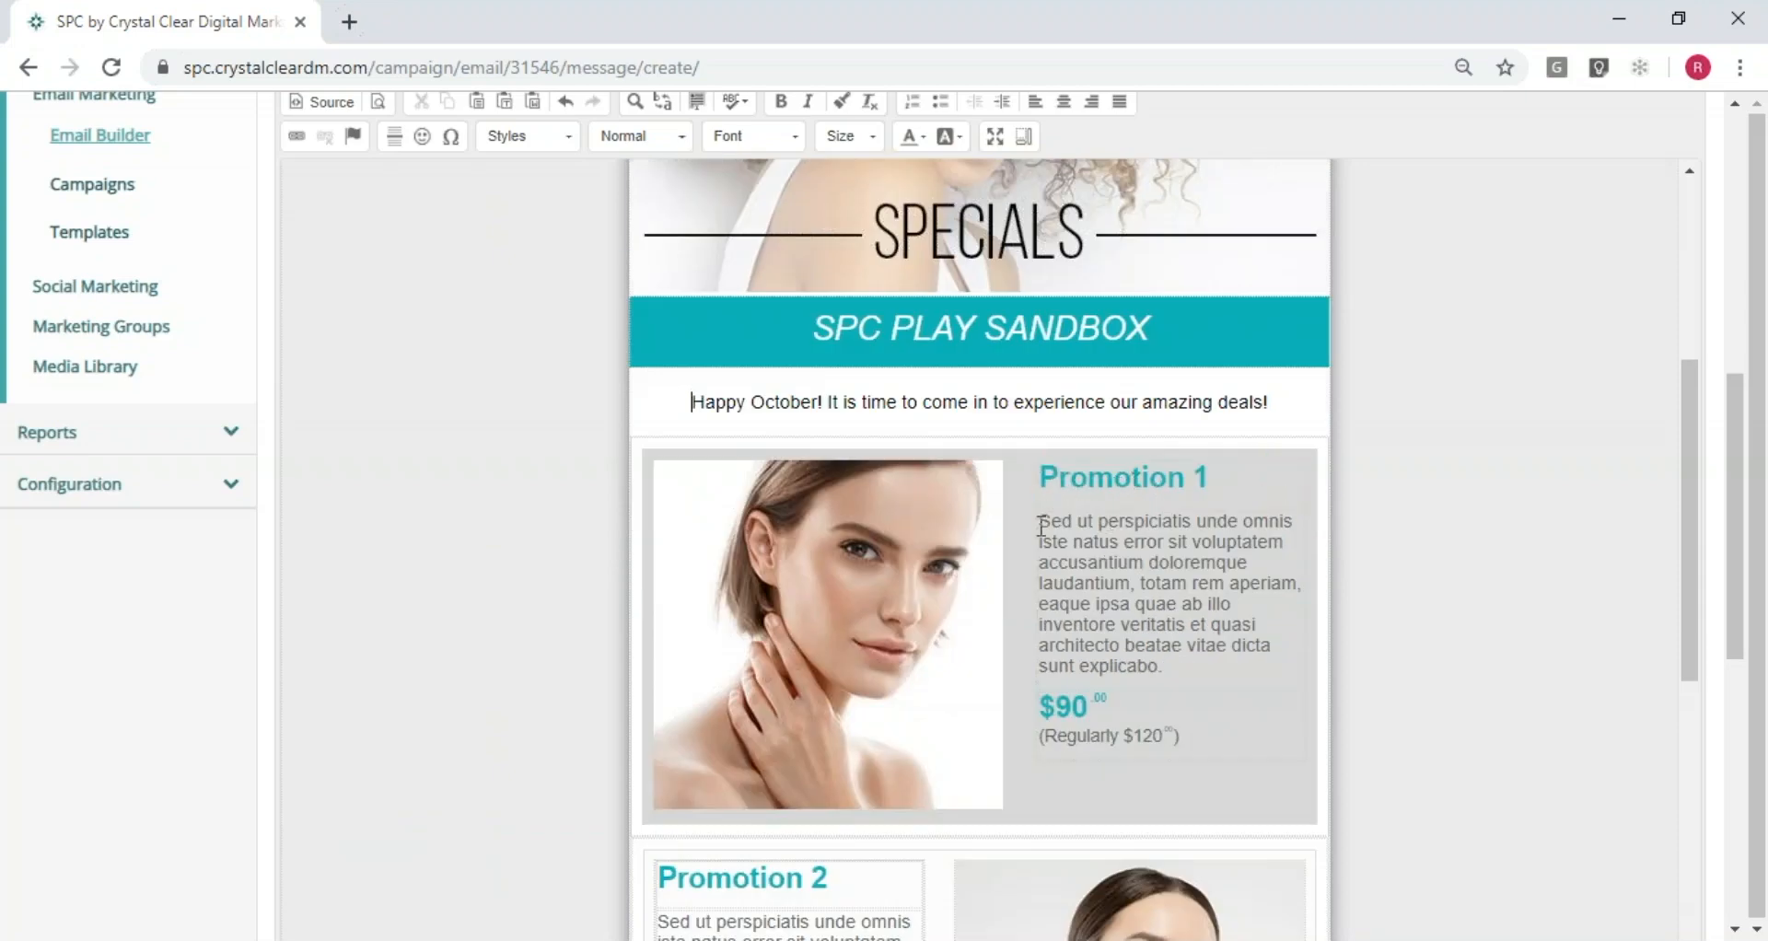
click(1214, 486)
drag(1214, 486, 1040, 477)
text(Facials)
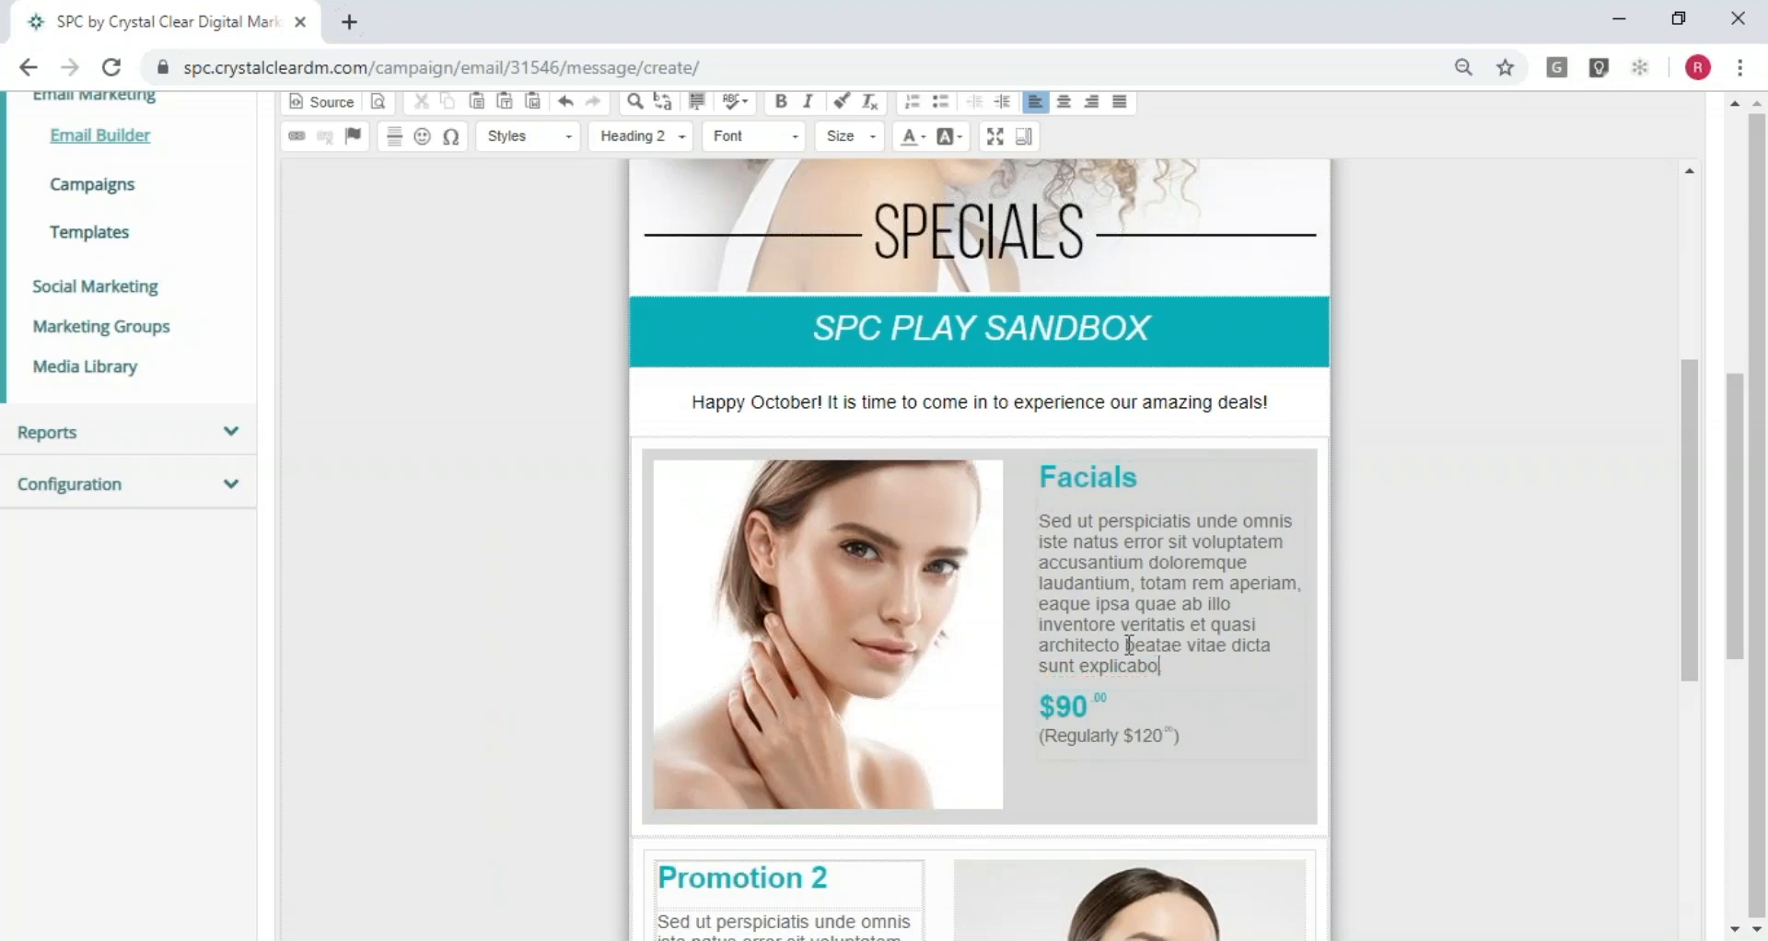
Replace the Facials placeholder description with "Has your skin been feeling dull and dry lately? Come in to learn more about our hydration facial."
drag(1160, 666, 1050, 524)
text(Has your skin )
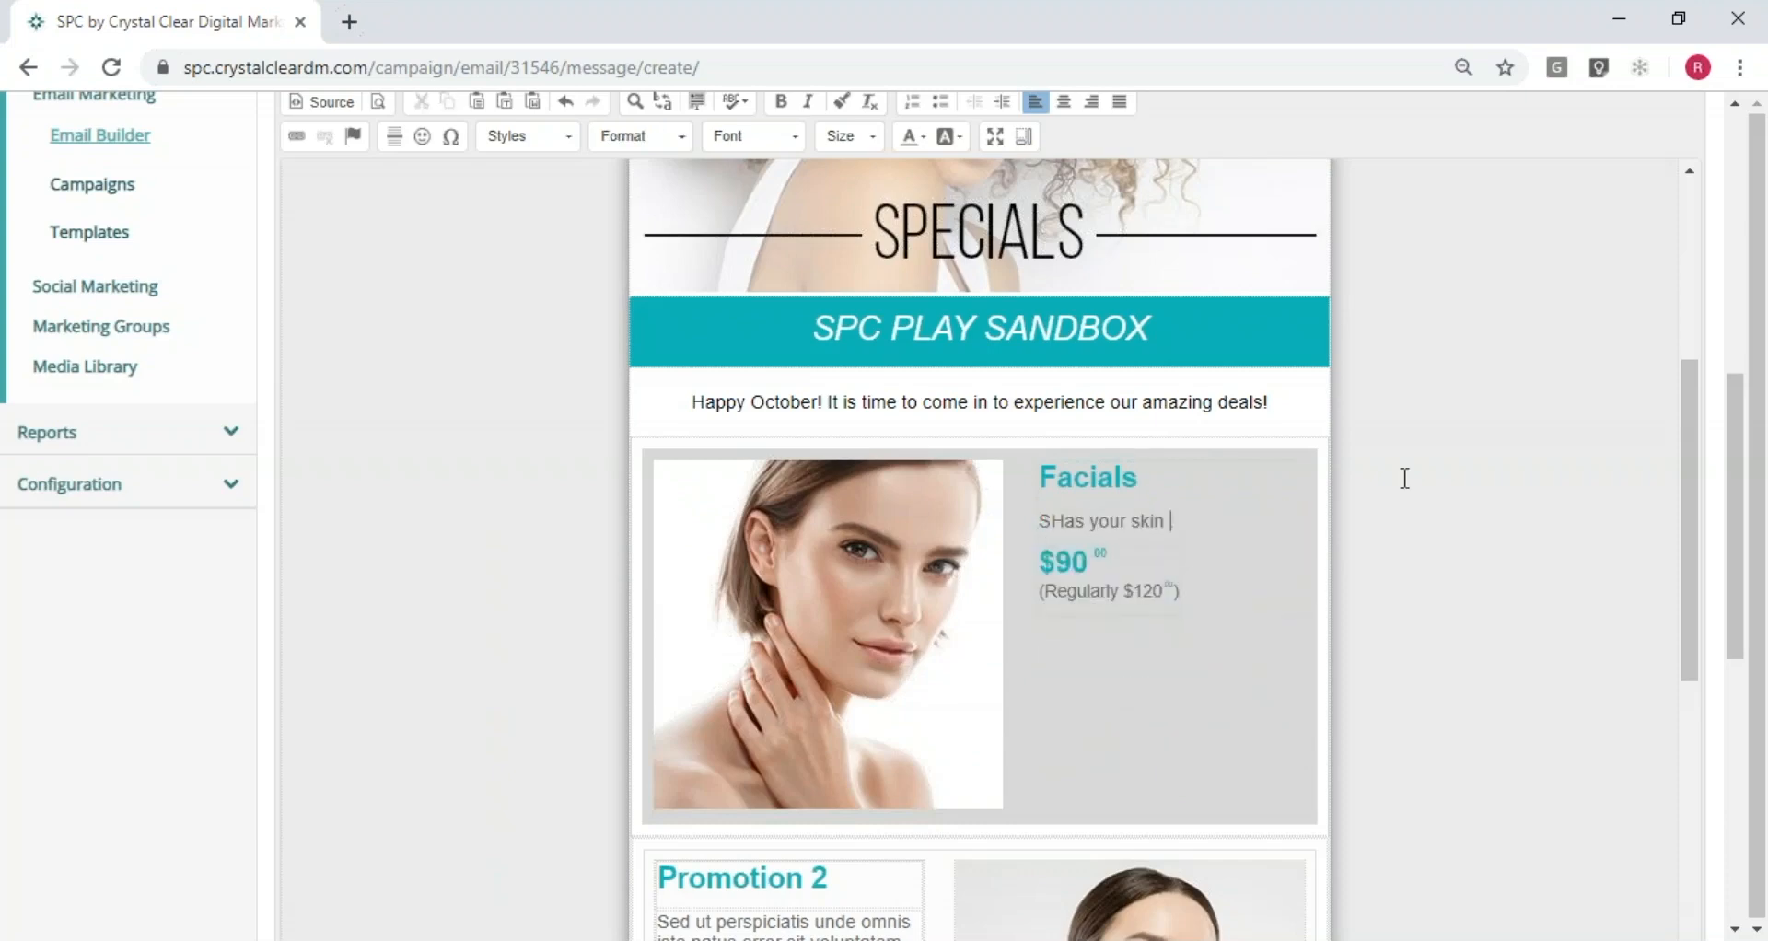
text(been feeling dull and dry lately? Come i)
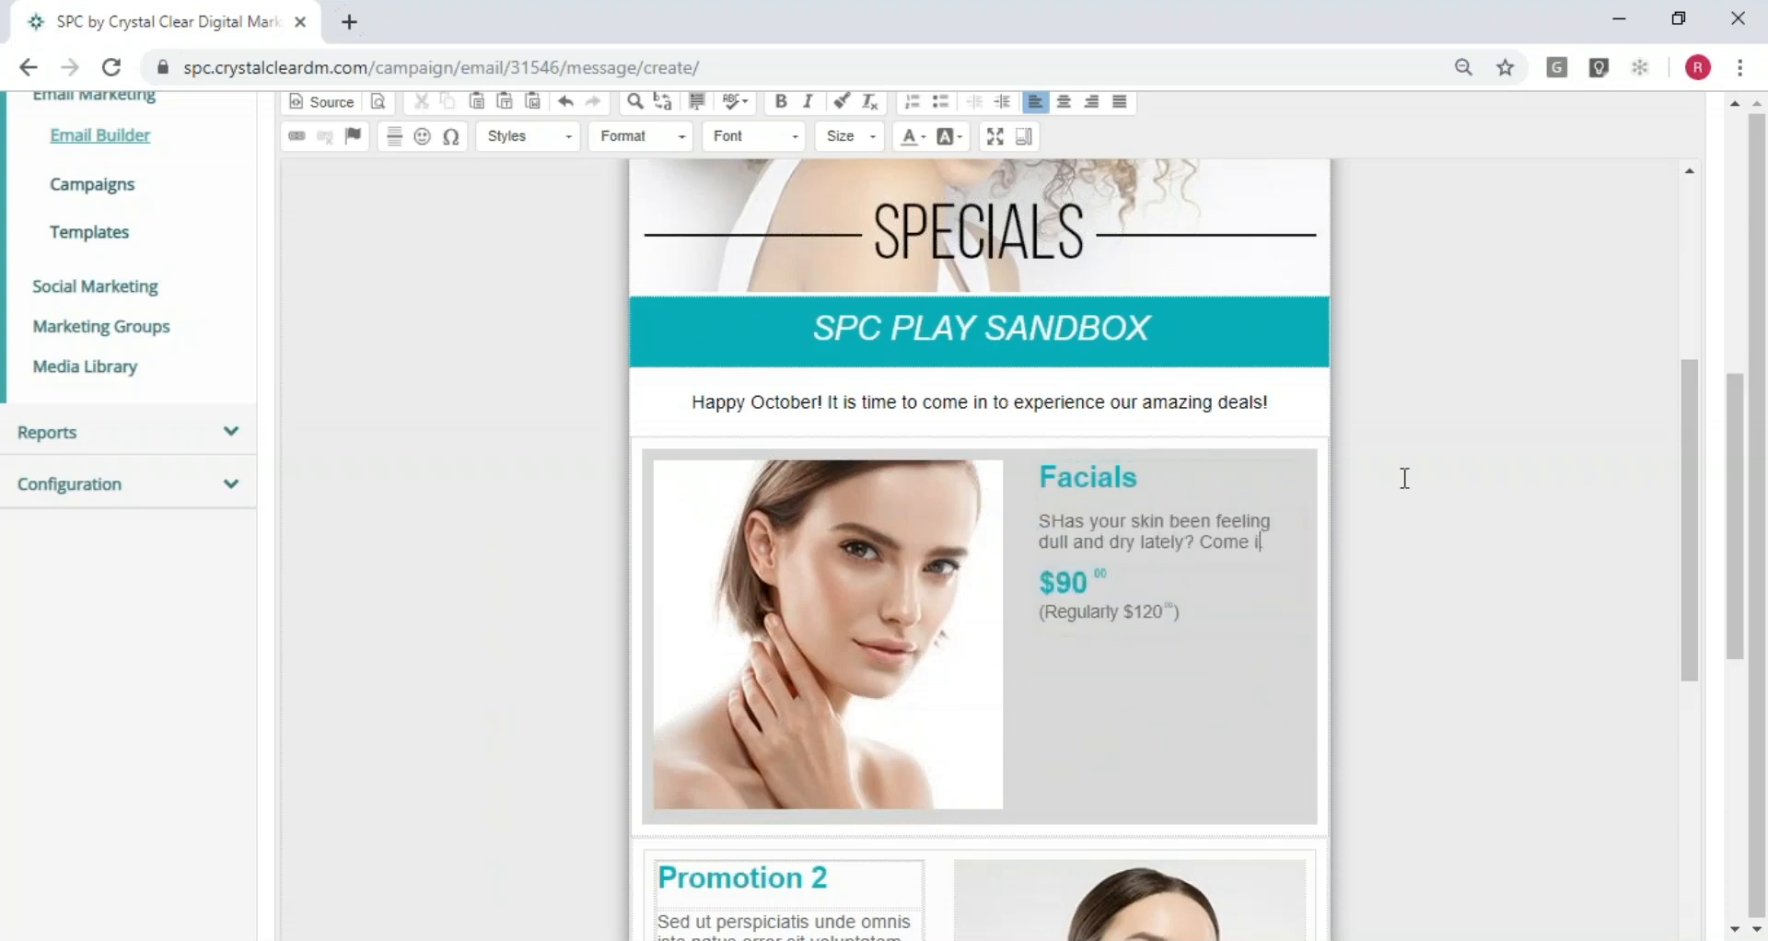
text(n to learn more about our hydration facial. Th)
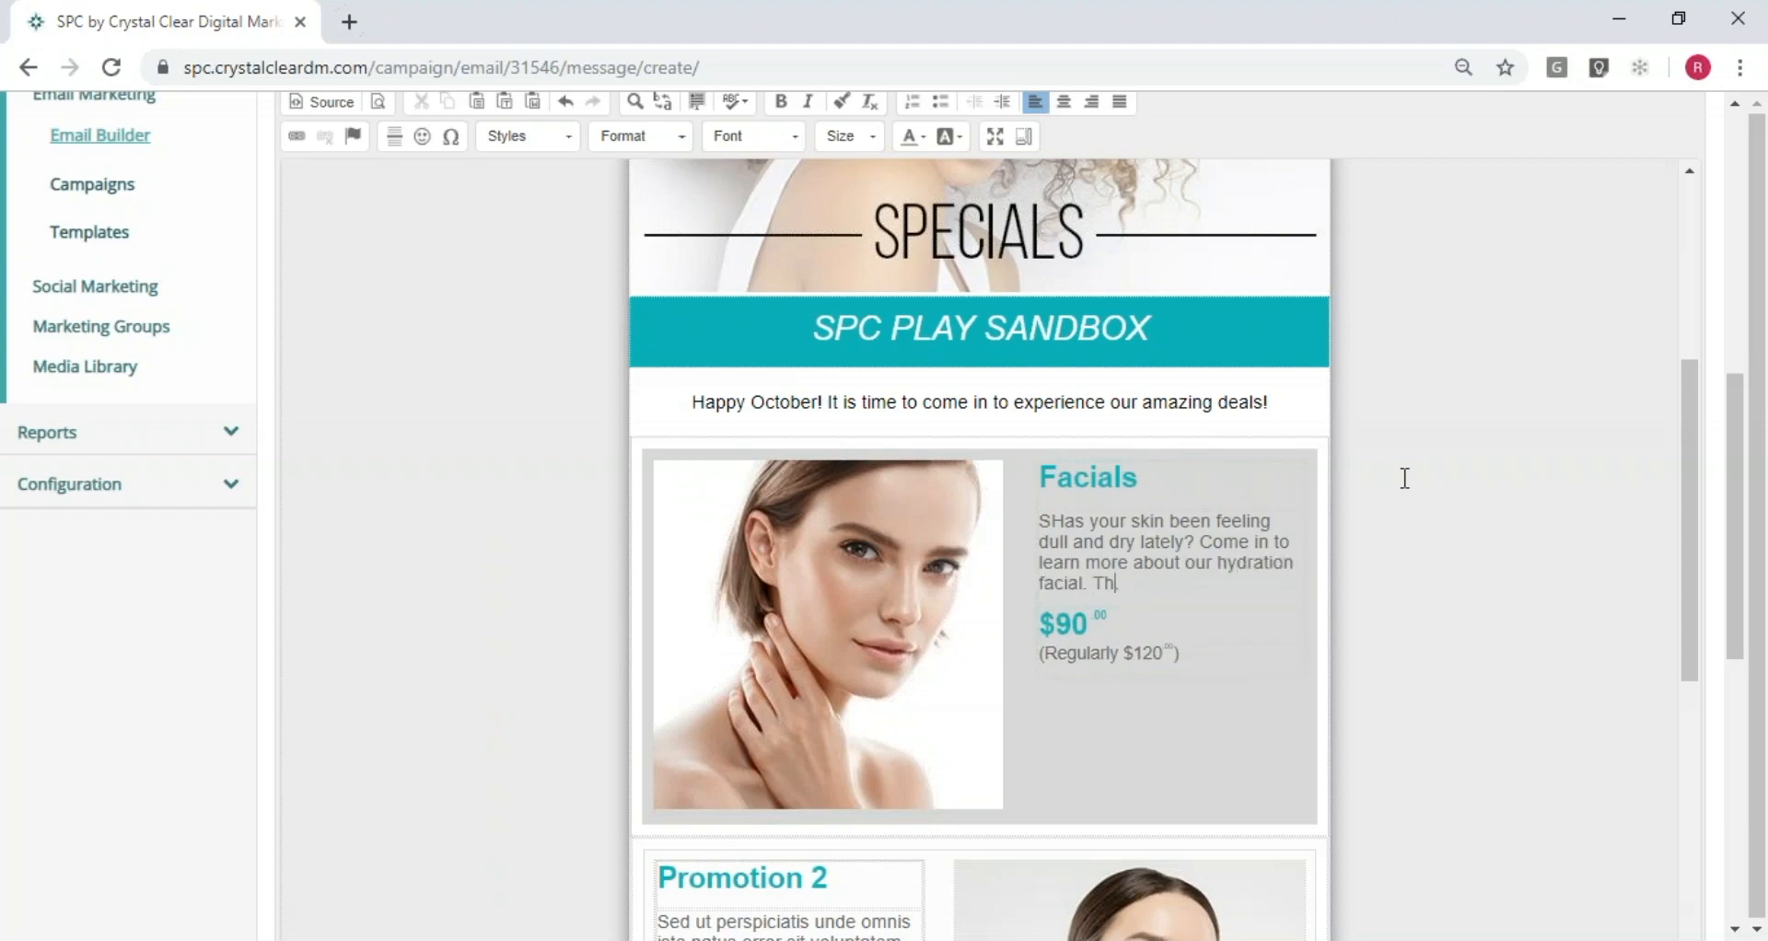
Finish the Facials description with "This facial will not only hydrate your skin, but also give you a plump and rejuvinated feel!" and remove the stray leading "S"
text(is facial will not only hydrate your ski)
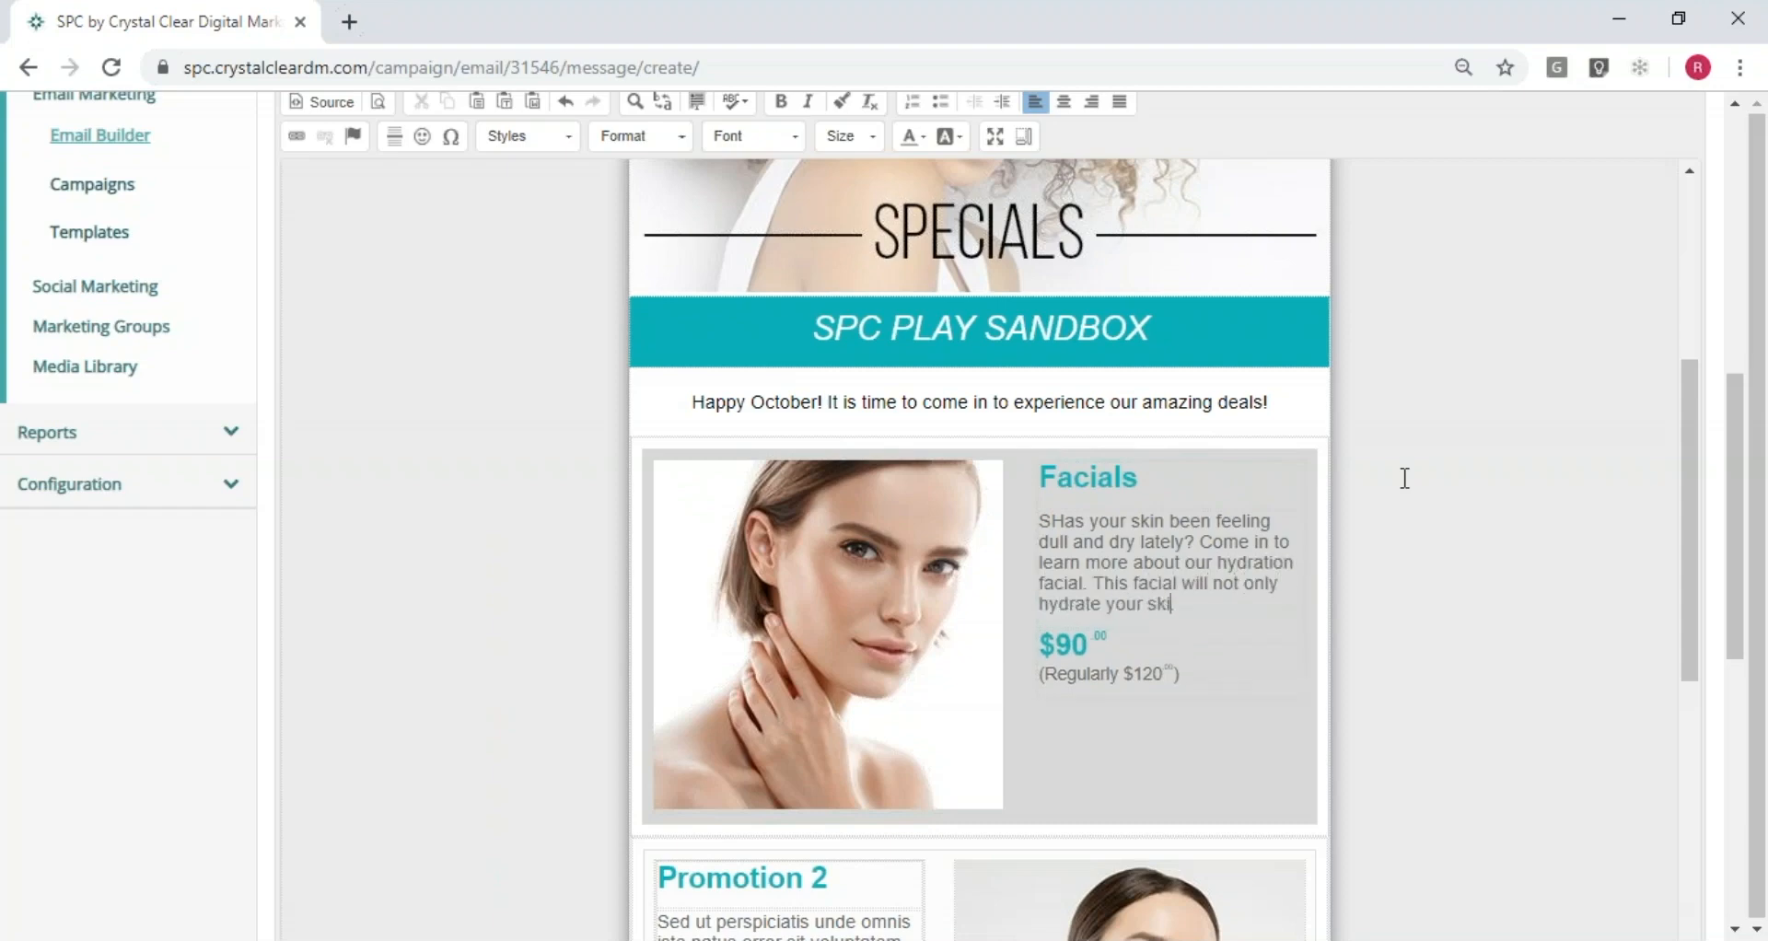
text(n, but also give you a plump and rejuvinated feel.)
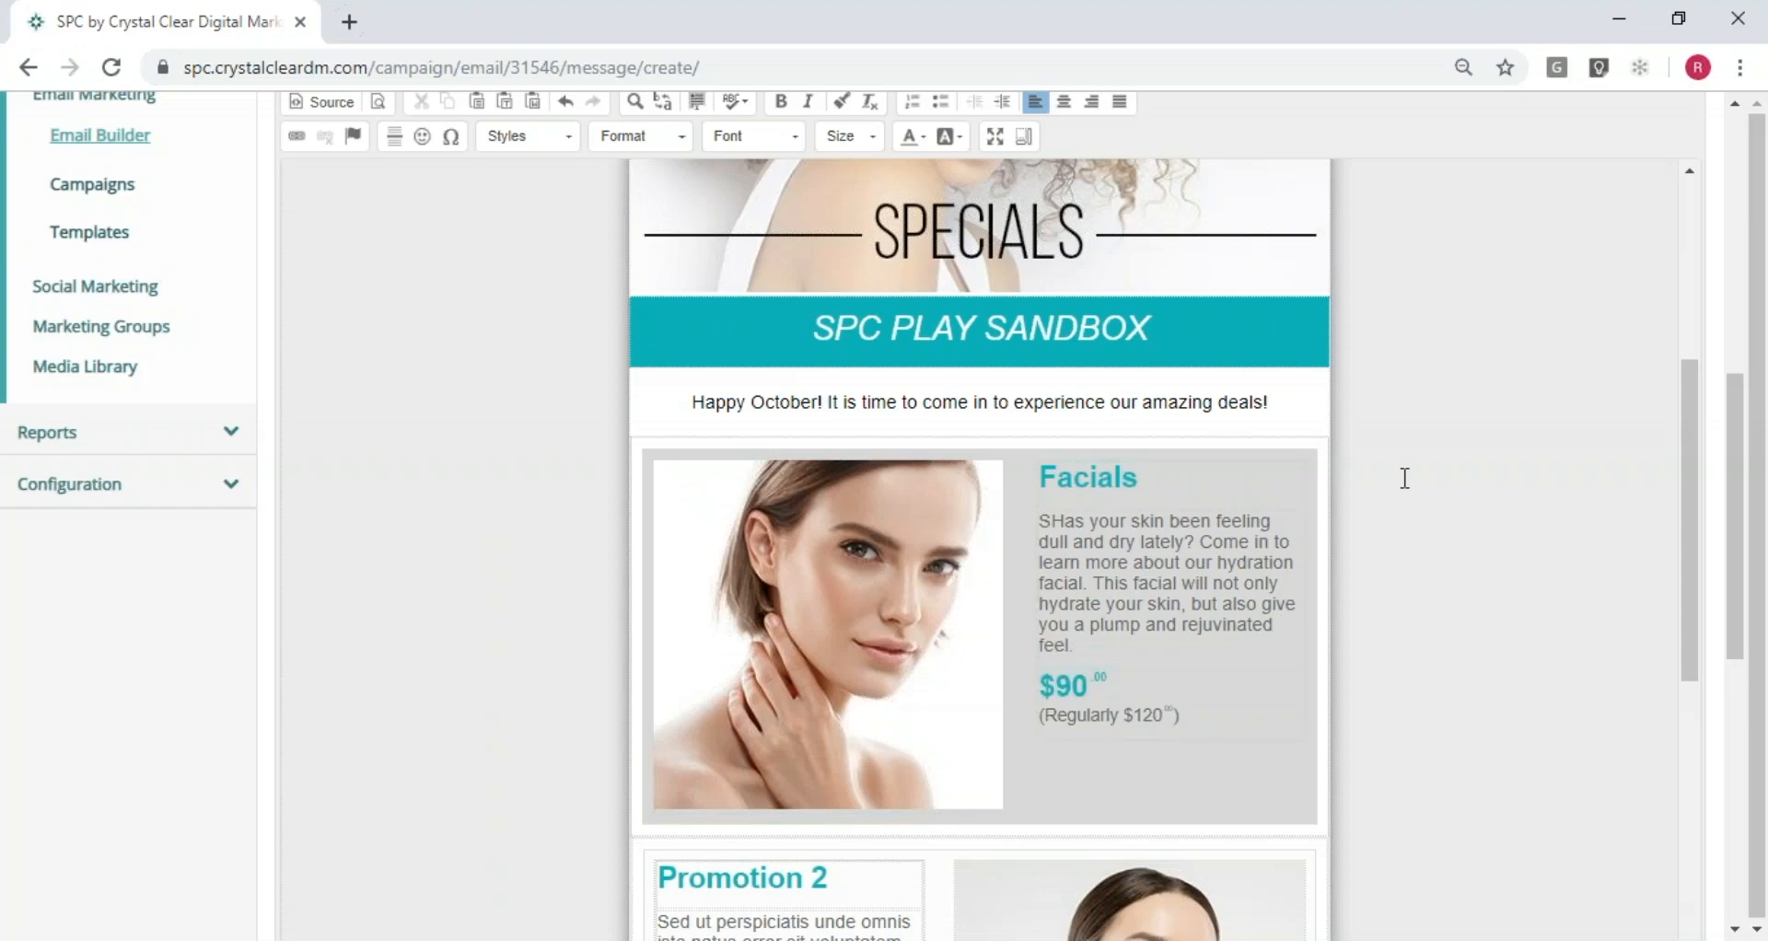
key(BackSpace)
text(!)
click(1056, 519)
key(BackSpace)
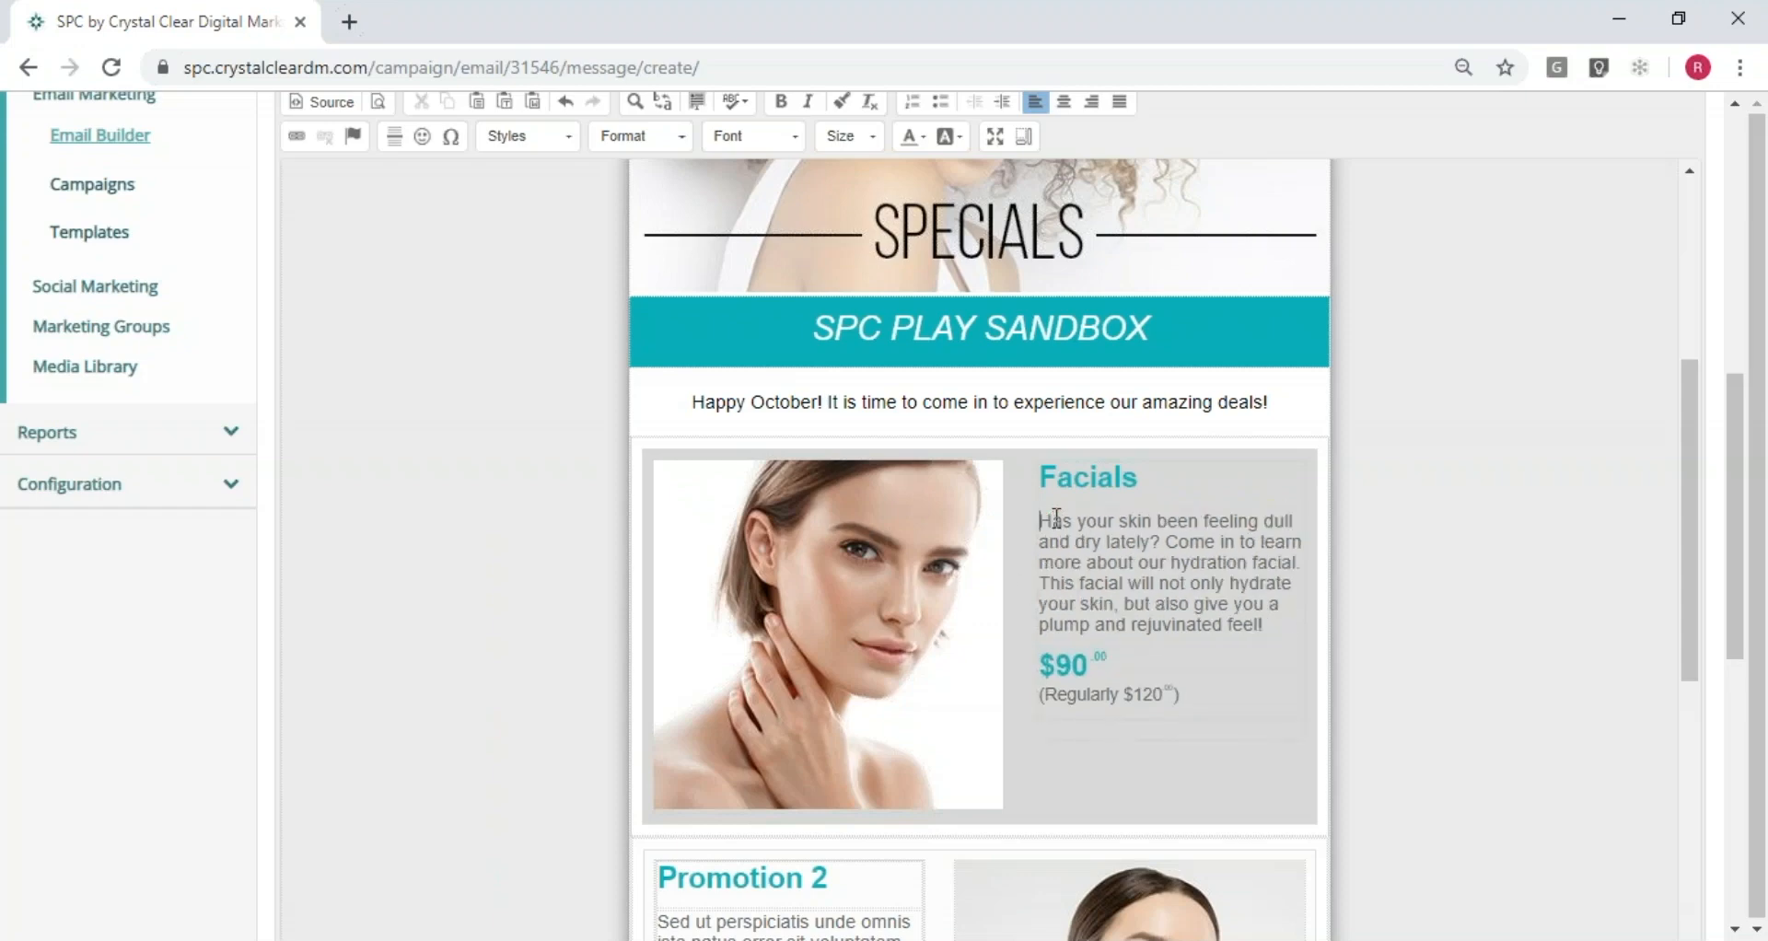
Change the promotional price in the Facials block to $100
click(1071, 663)
key(BackSpace)
text(10)
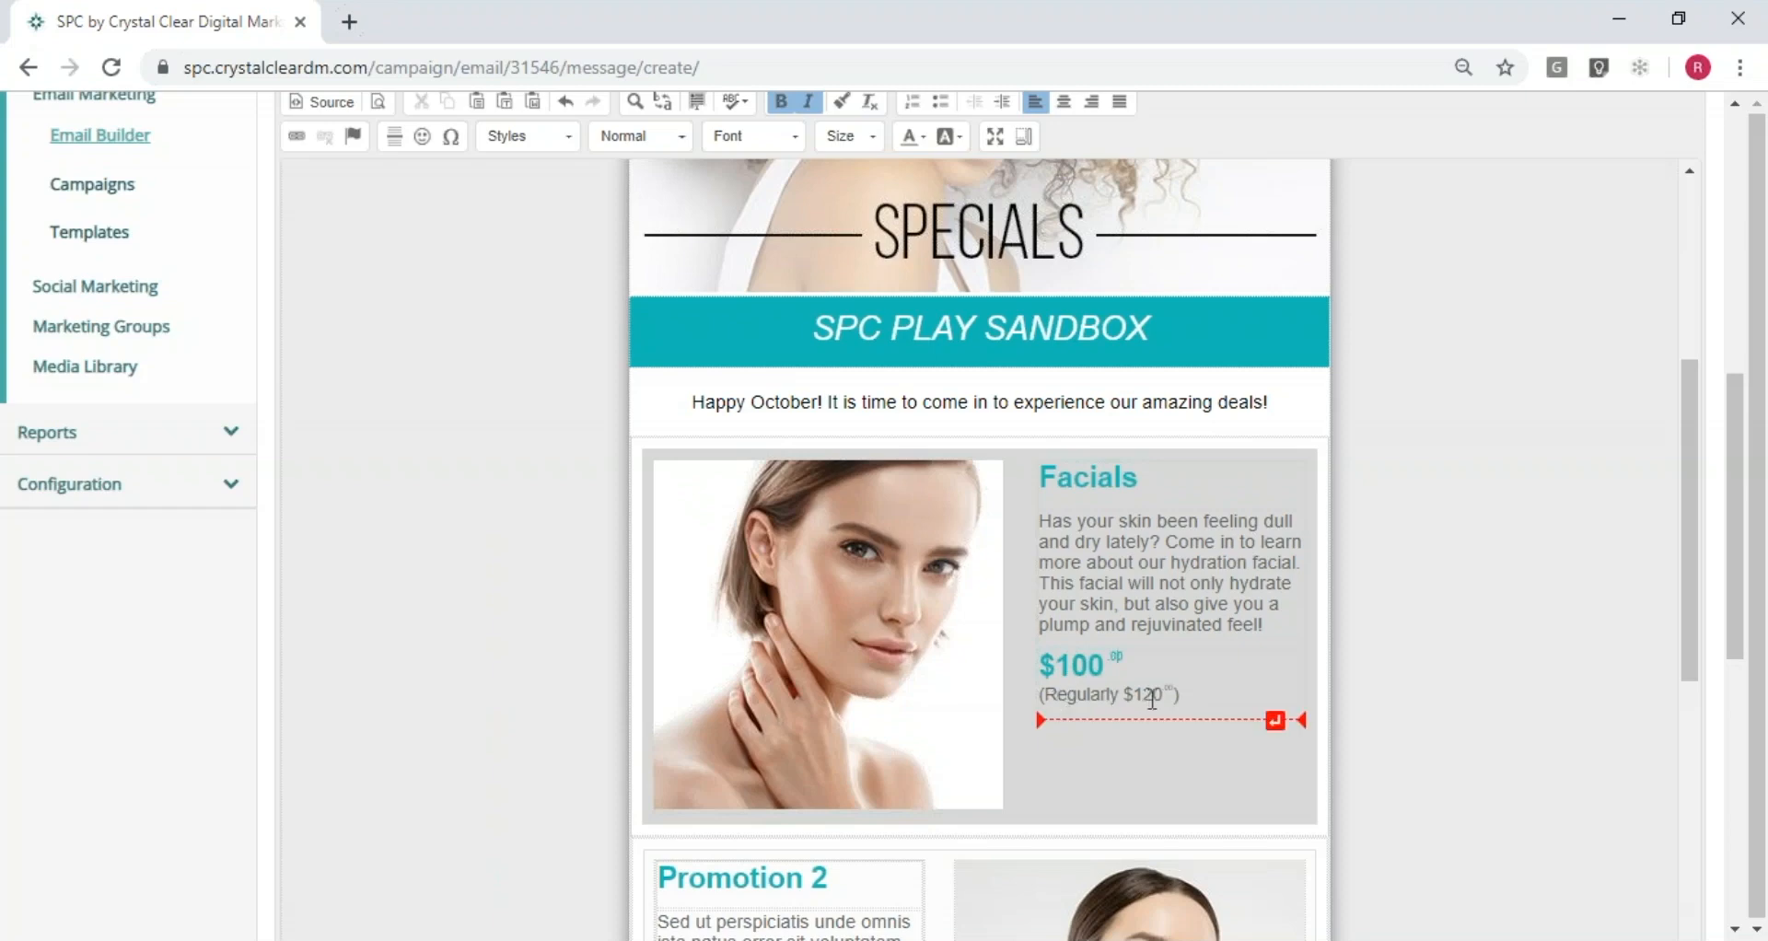
drag(1150, 699, 1089, 705)
click(1088, 704)
Format the "Happy October!" intro paragraph in the Lucida Sans Unicode font at size 20
scroll(1017, 572, down, 1)
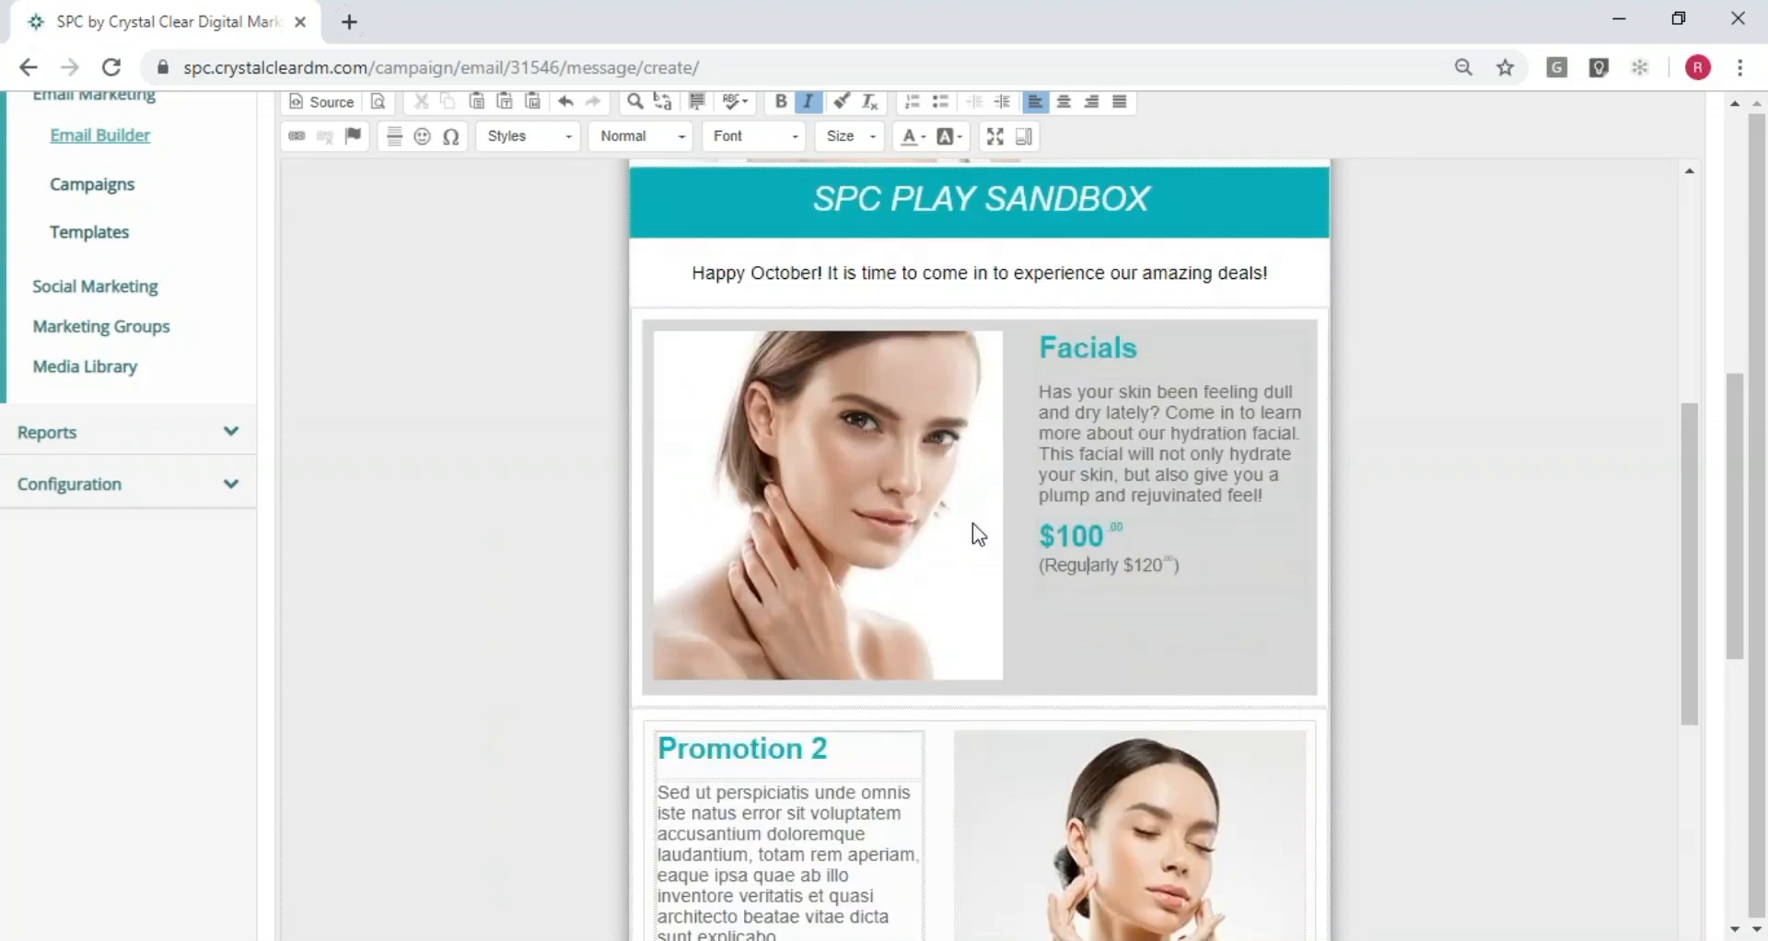
scroll(976, 534, down, 4)
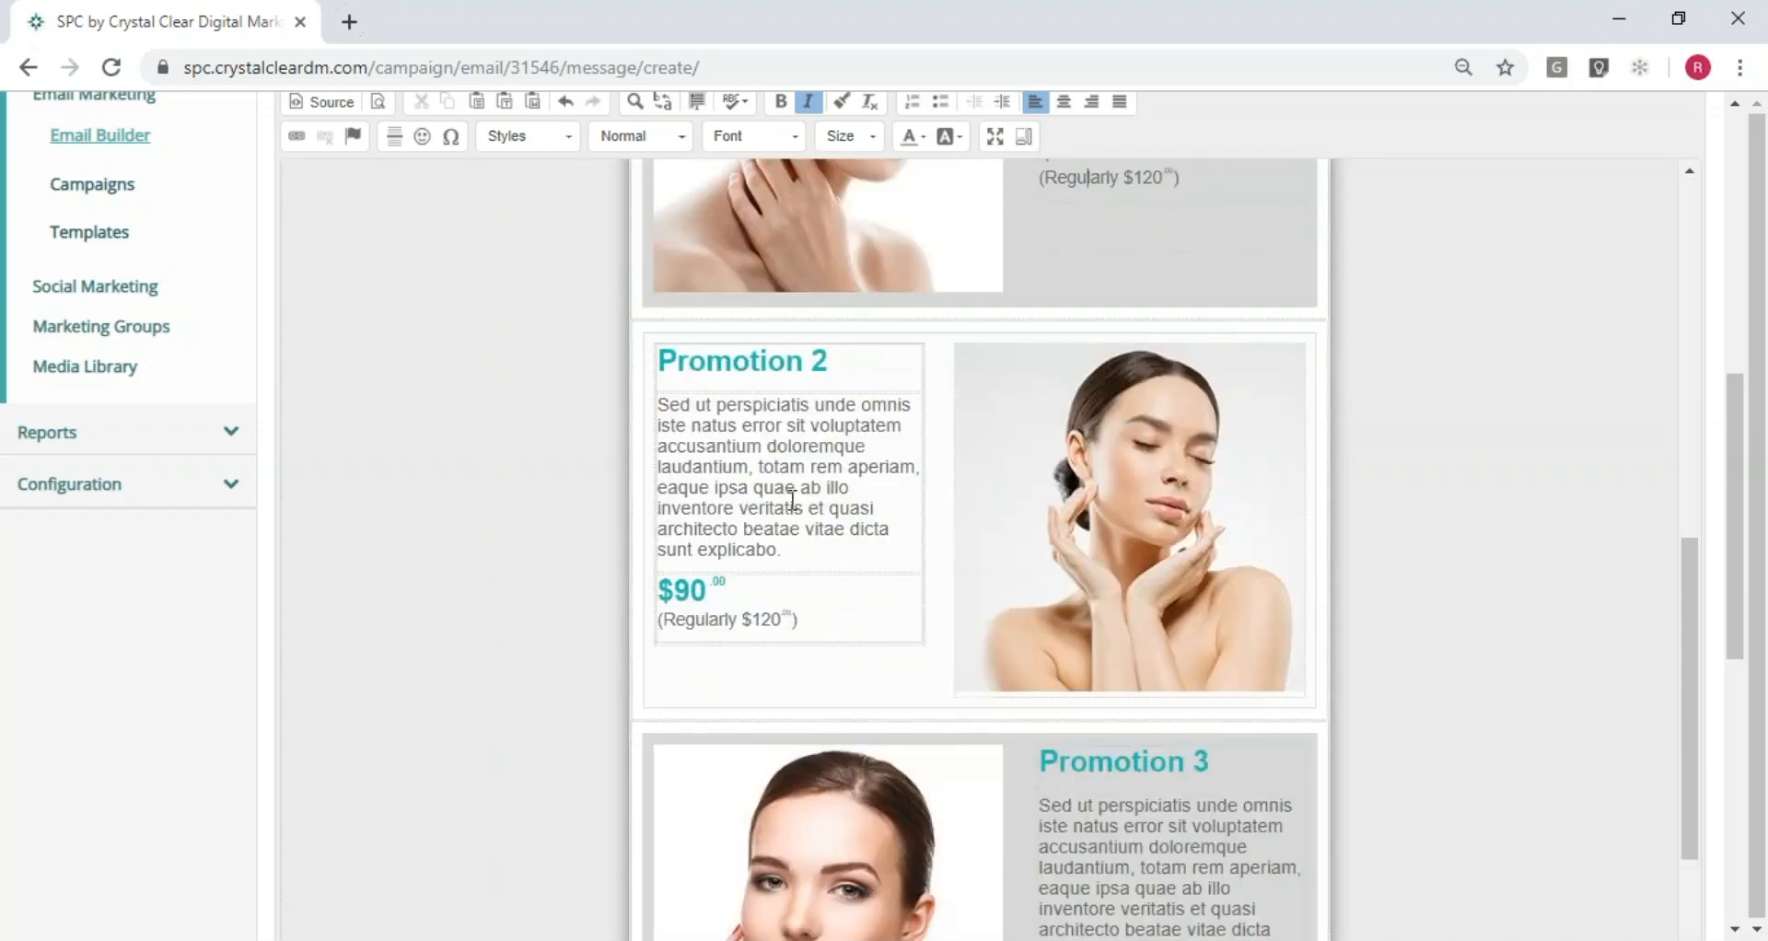
scroll(980, 698, down, 4)
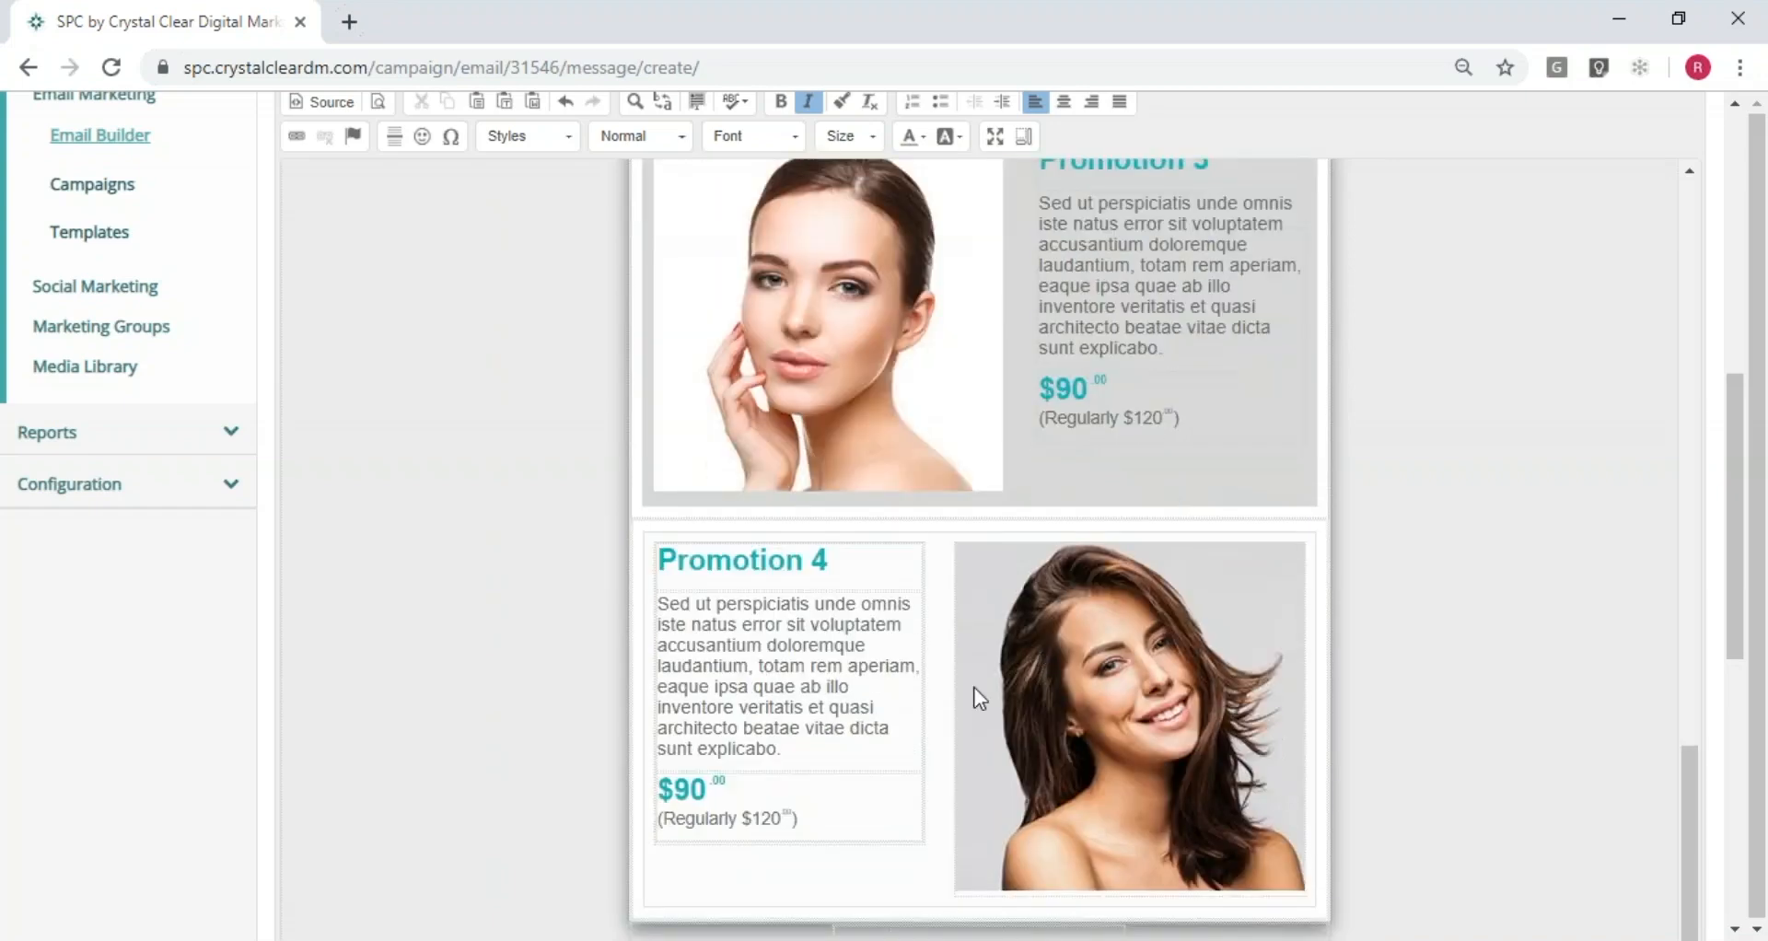
scroll(997, 691, up, 9)
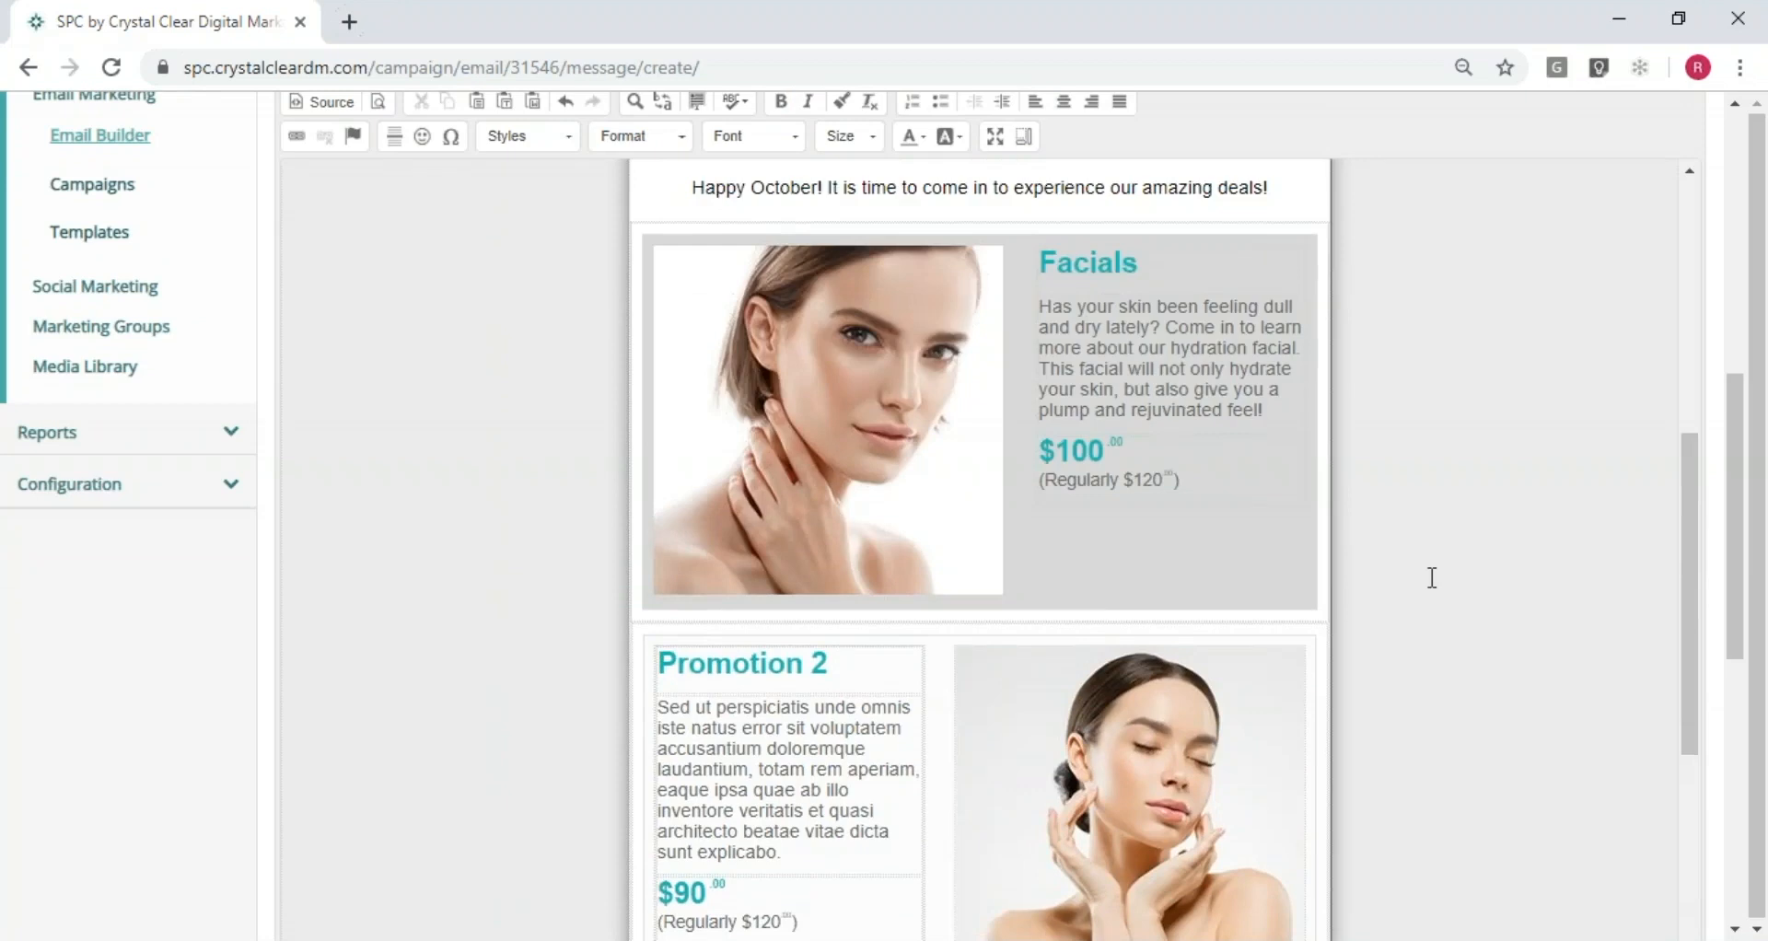
click(1431, 578)
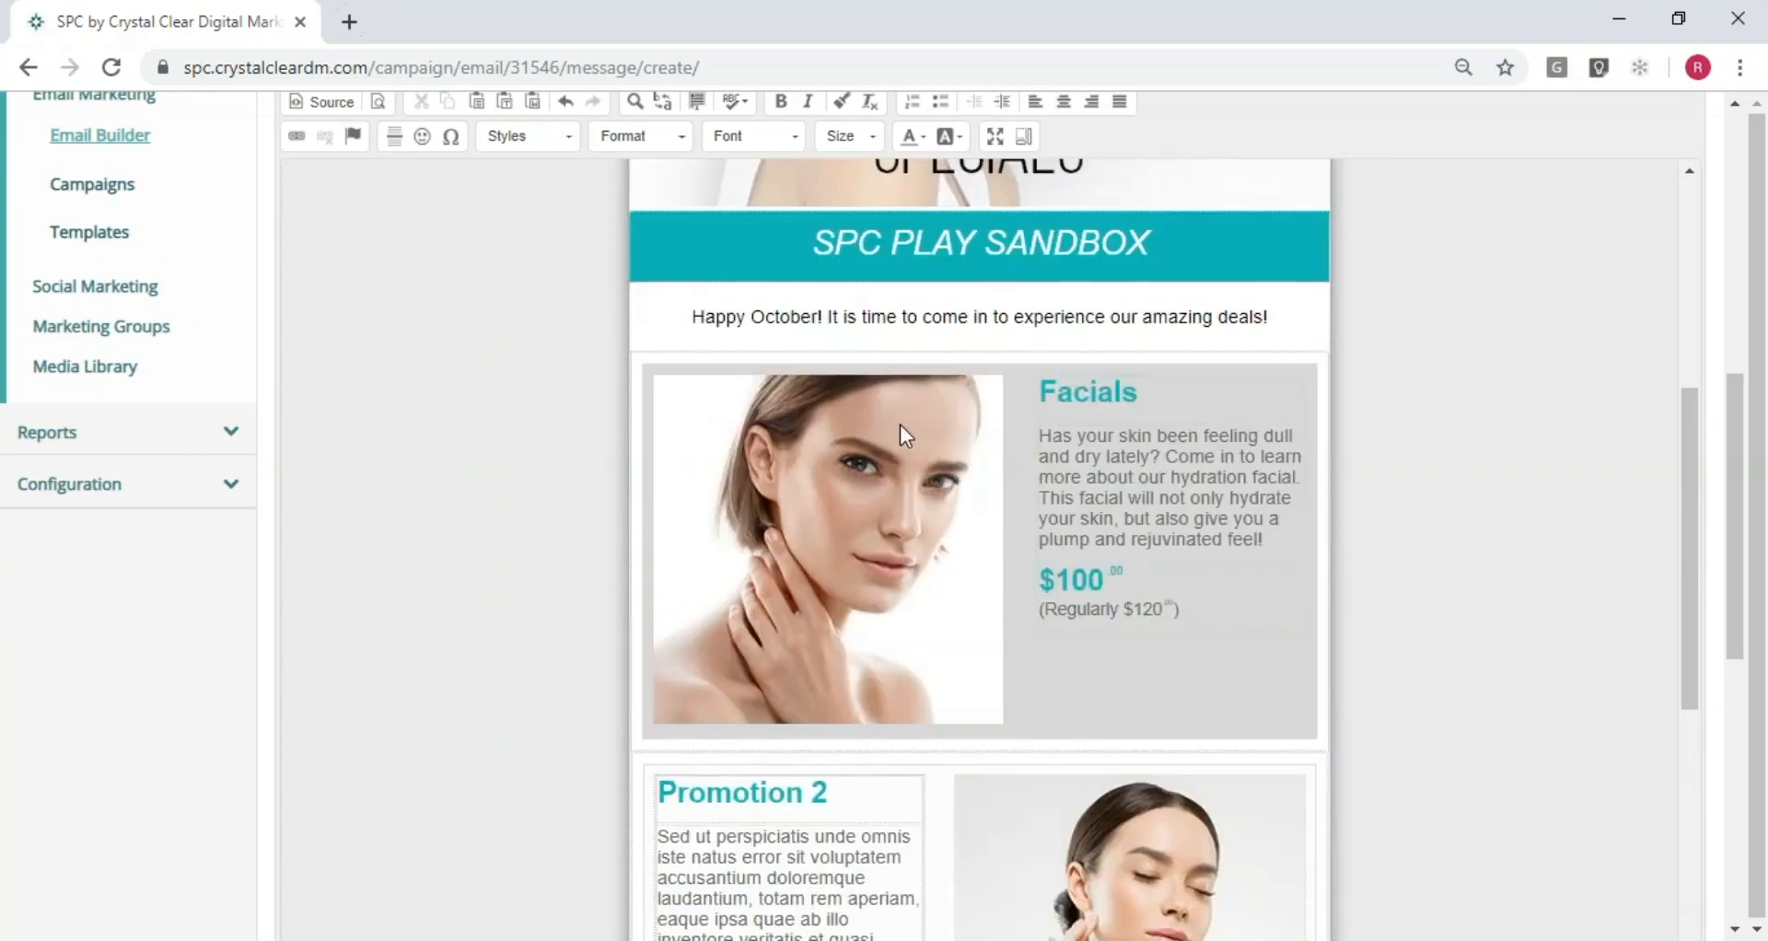
scroll(899, 424, up, 1)
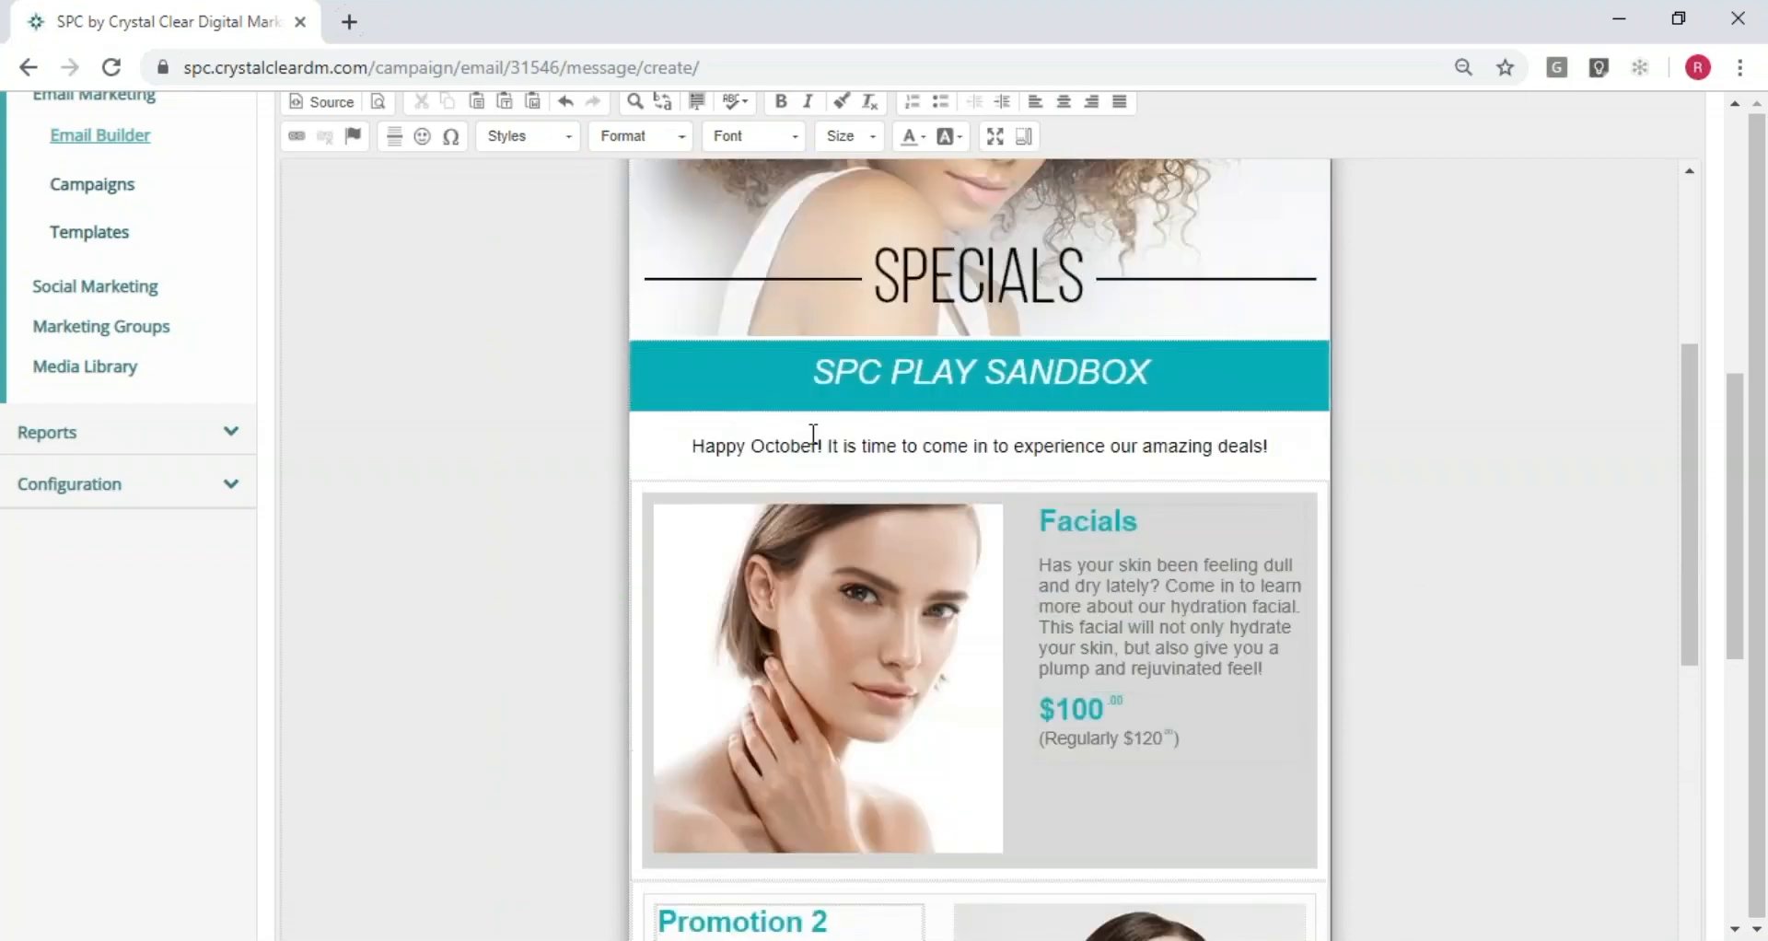
triple_click(1058, 446)
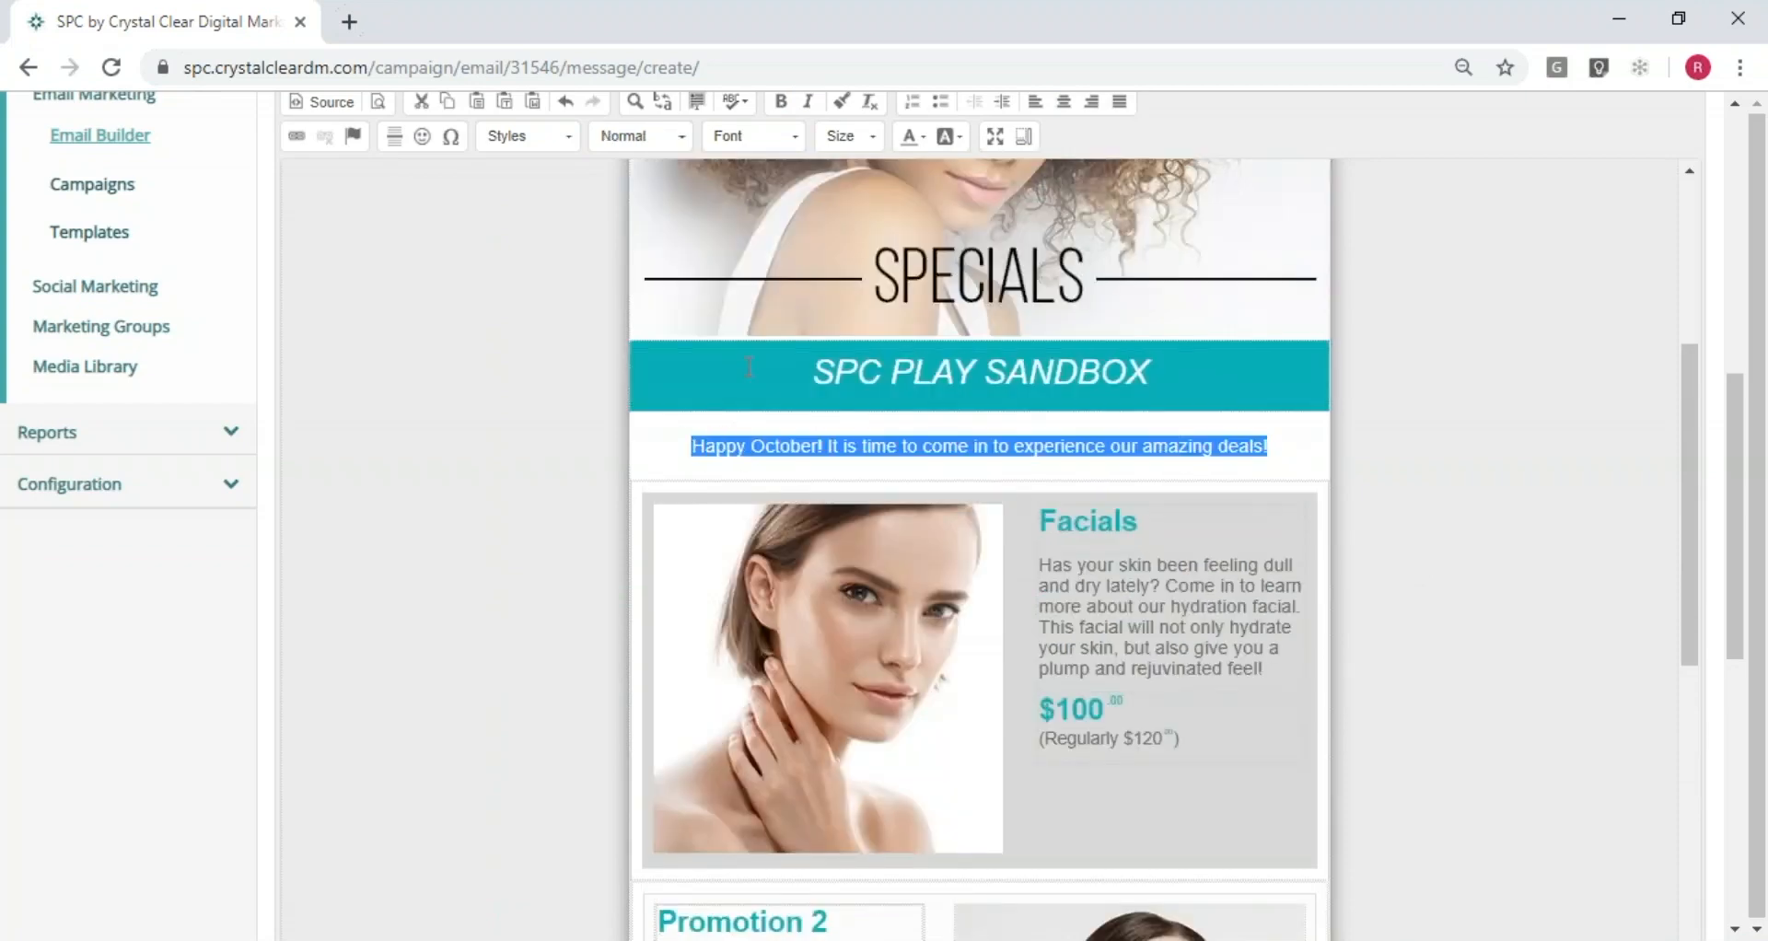
click(726, 136)
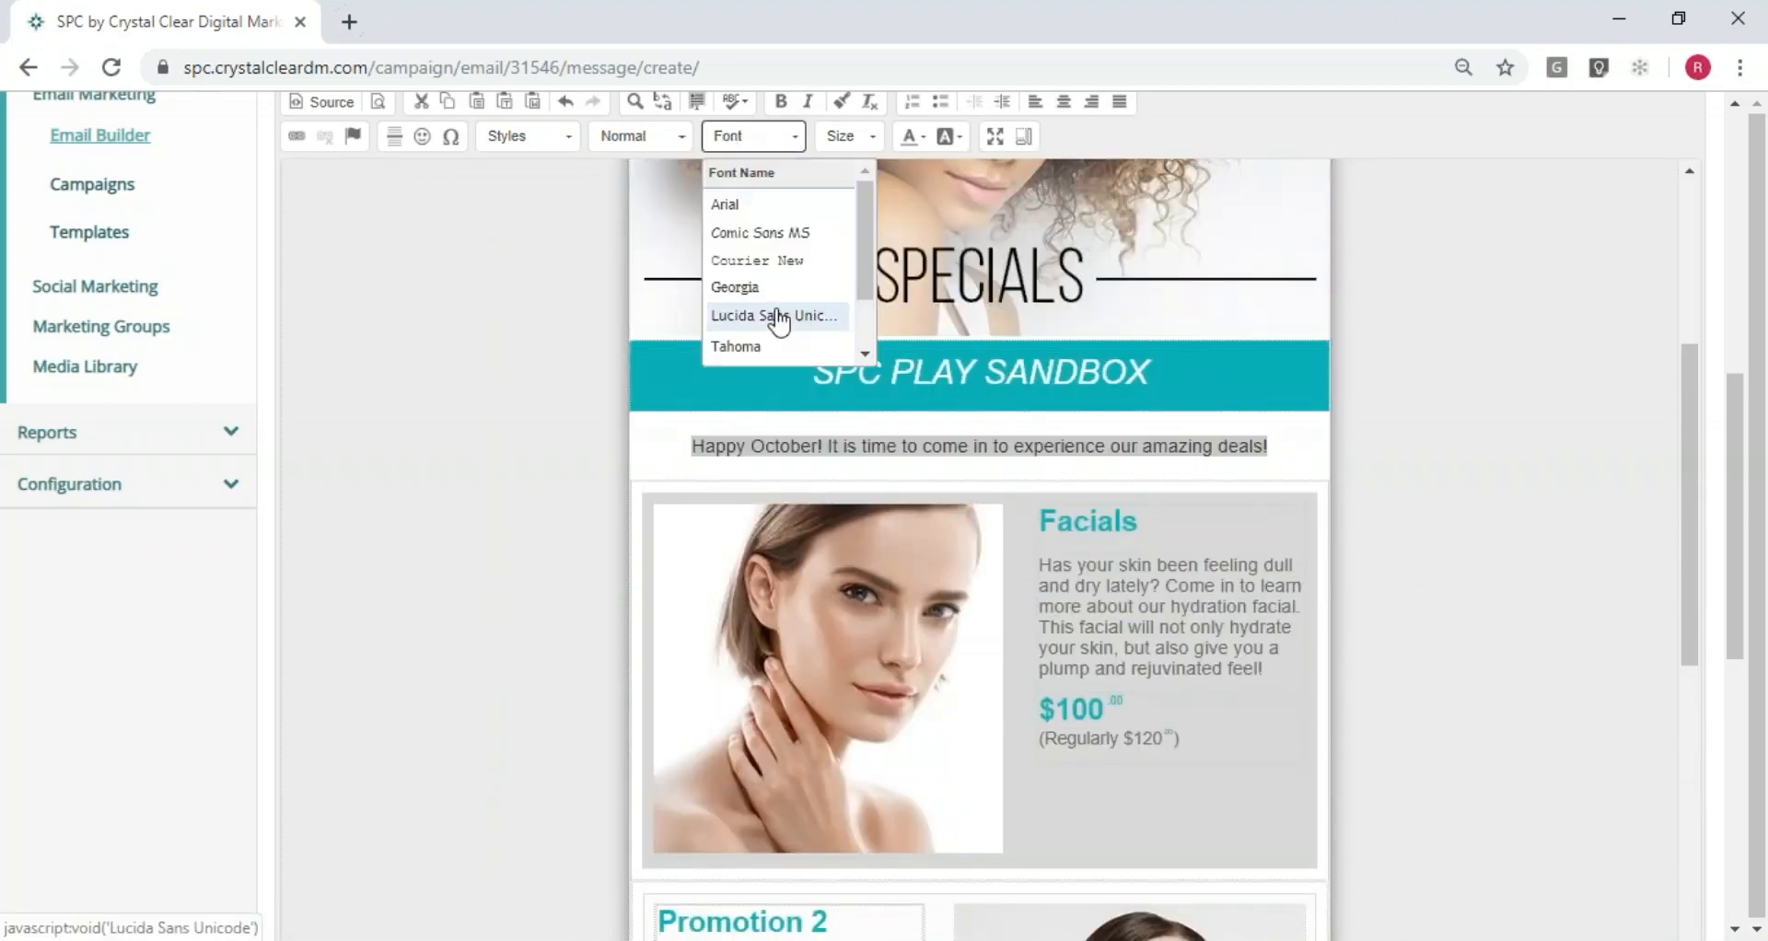
click(777, 313)
click(838, 137)
click(842, 296)
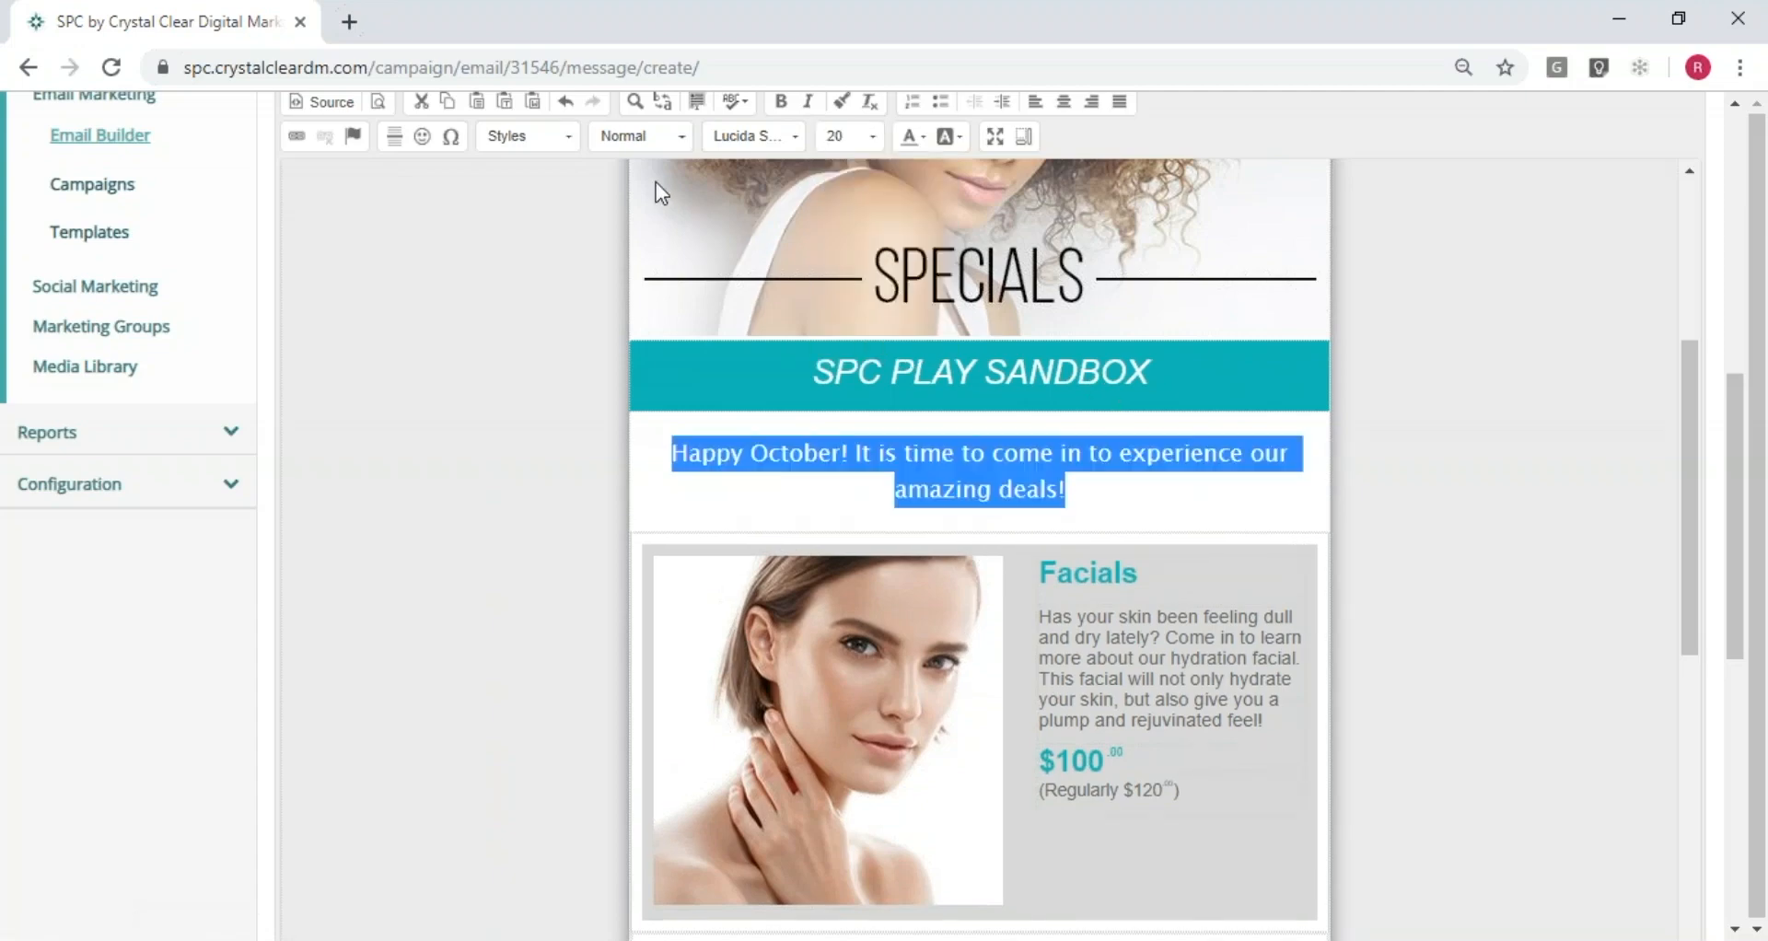
Set the text color of the "Happy October!" intro paragraph to Dark Gray
click(916, 142)
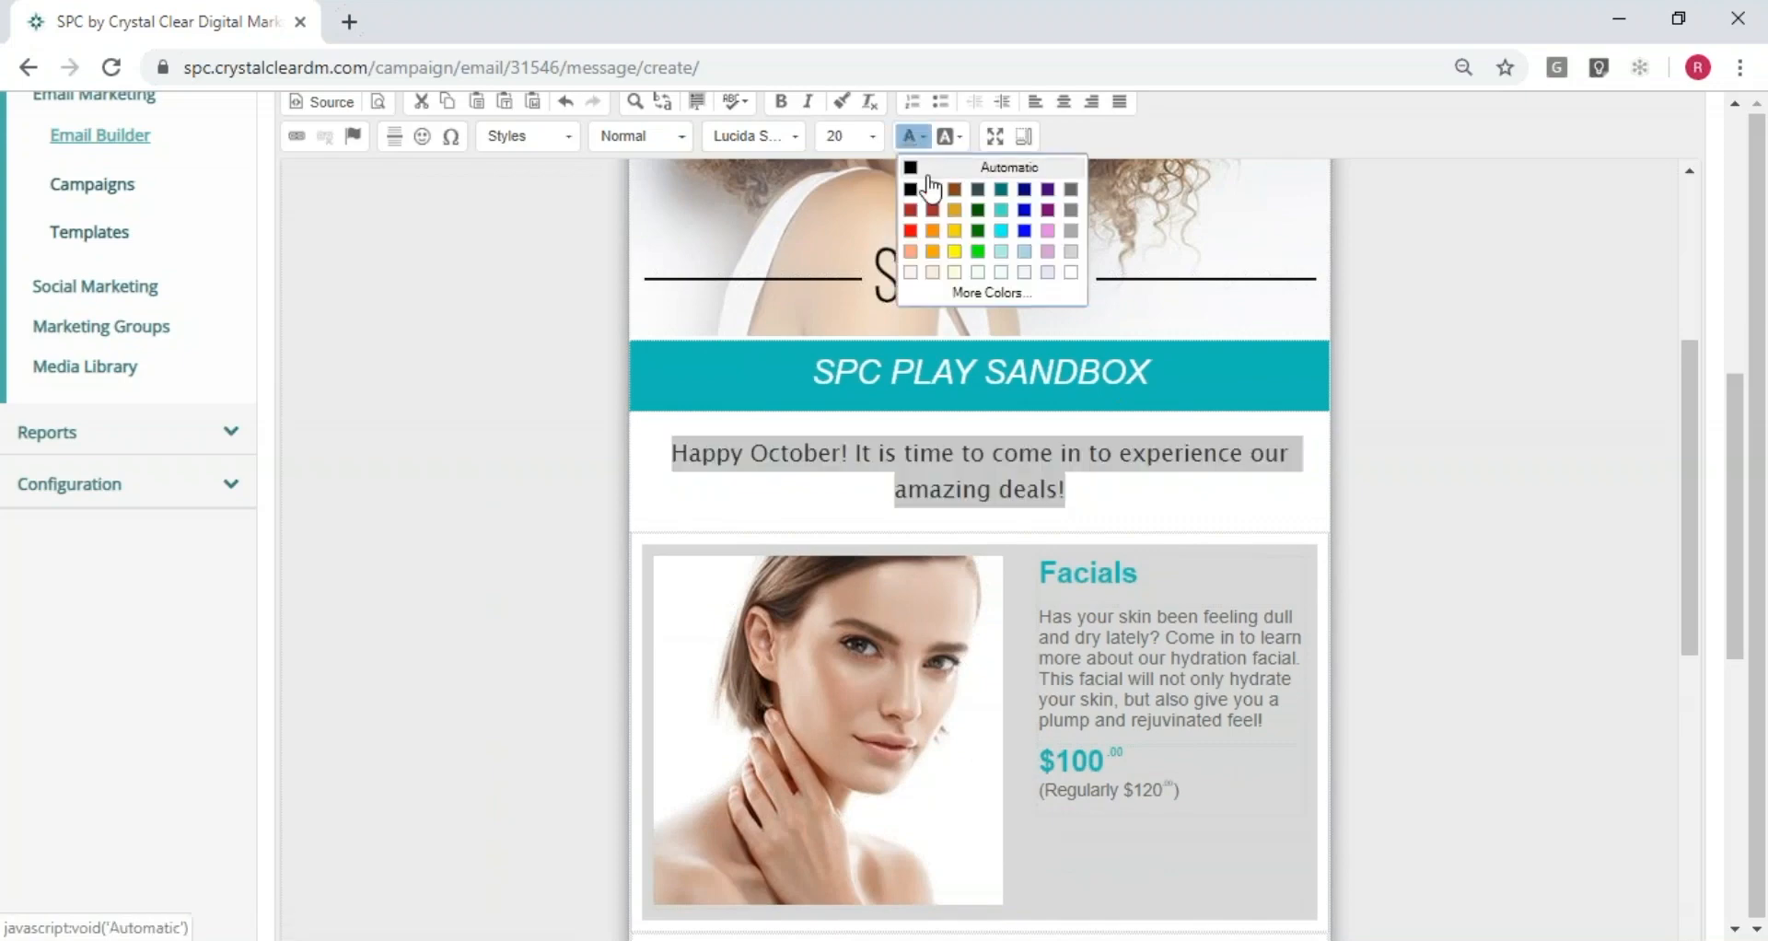
click(1068, 189)
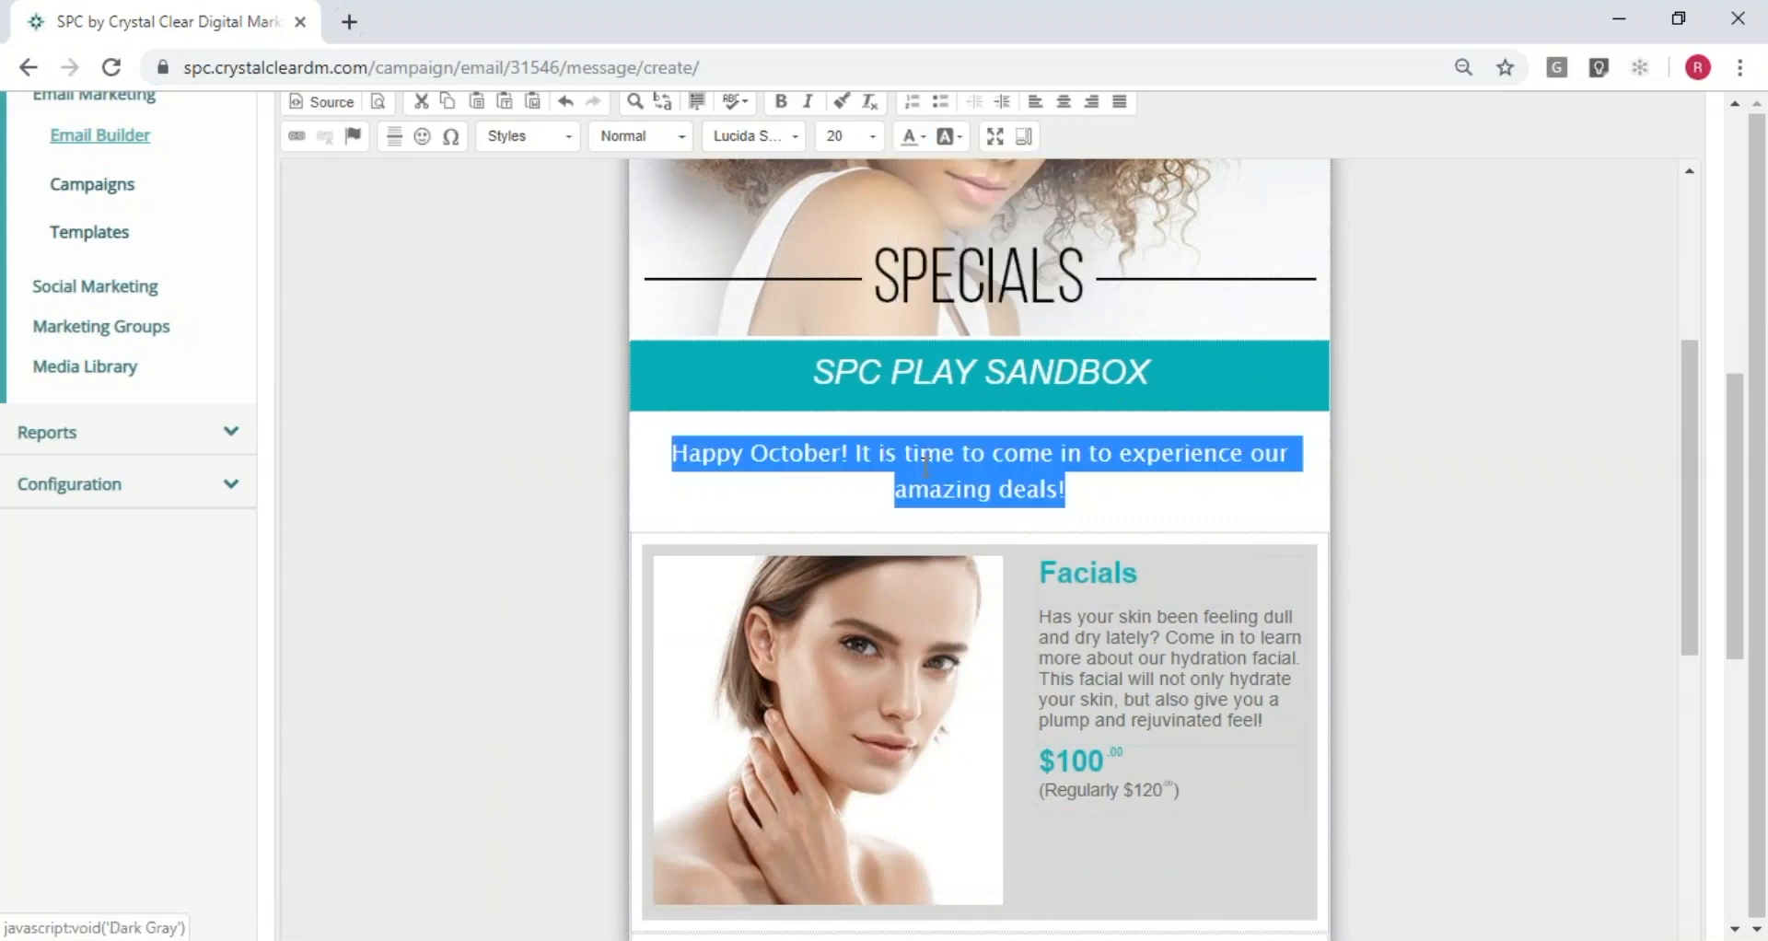
click(505, 451)
Recolor the "Happy October!" intro paragraph pinkish red with a custom color from the extended palette
drag(1065, 489, 671, 453)
click(910, 140)
click(978, 288)
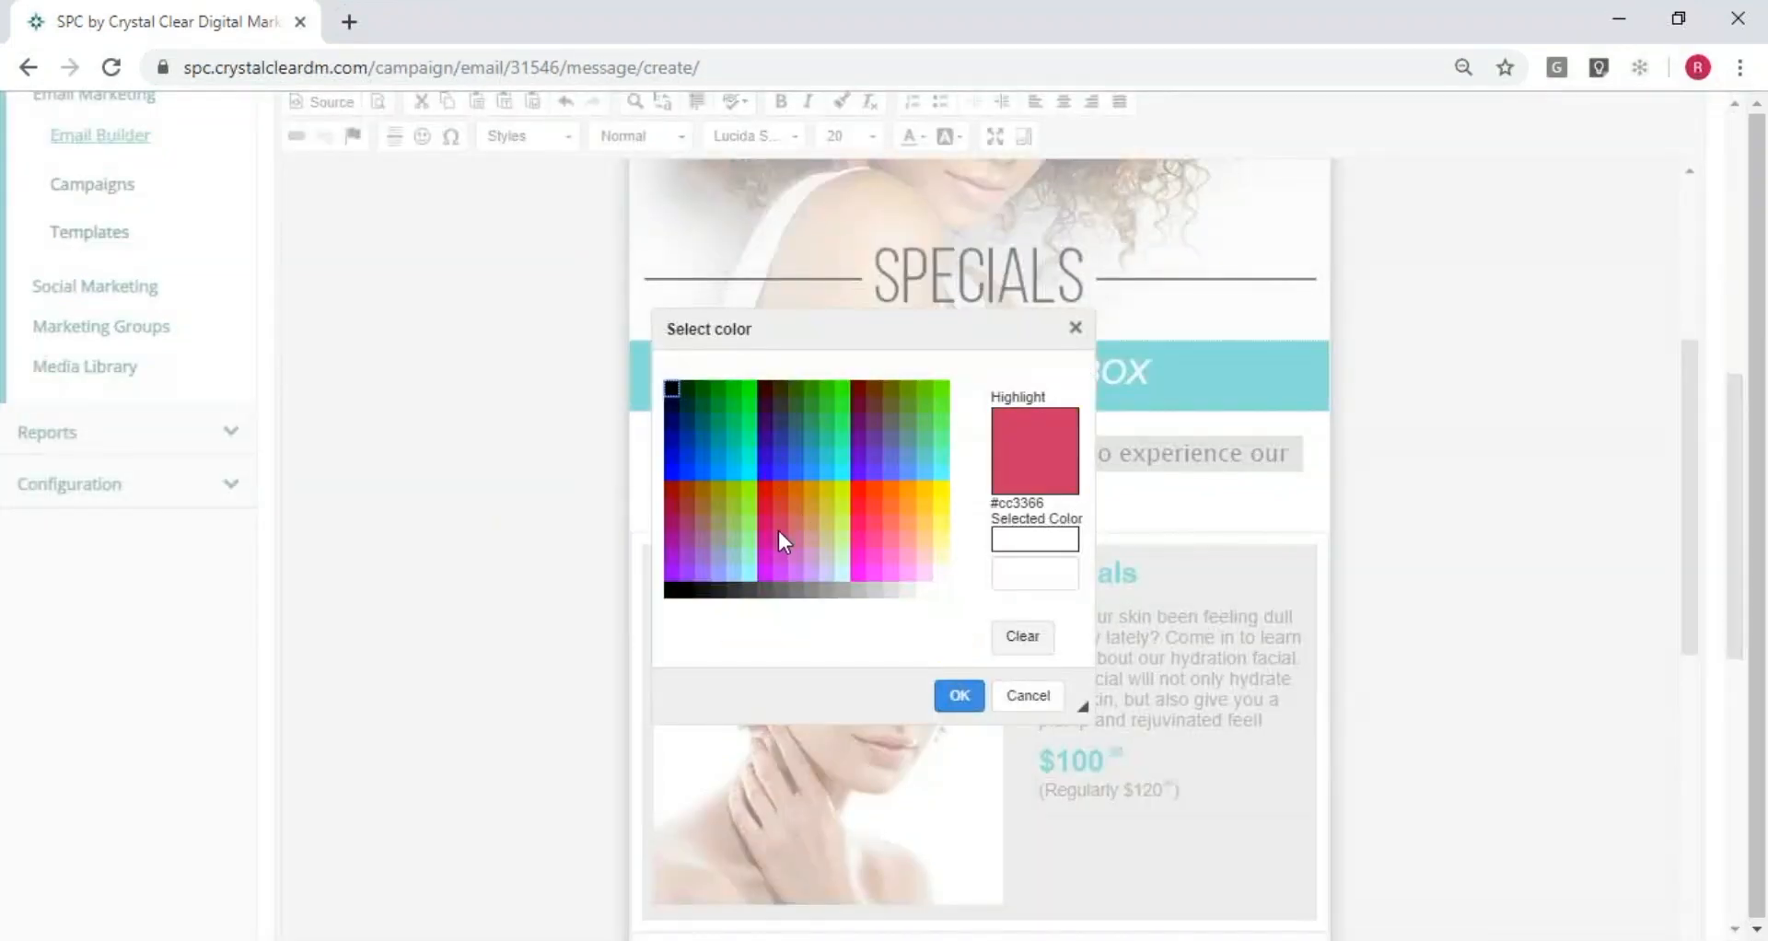
click(860, 523)
click(956, 695)
click(569, 464)
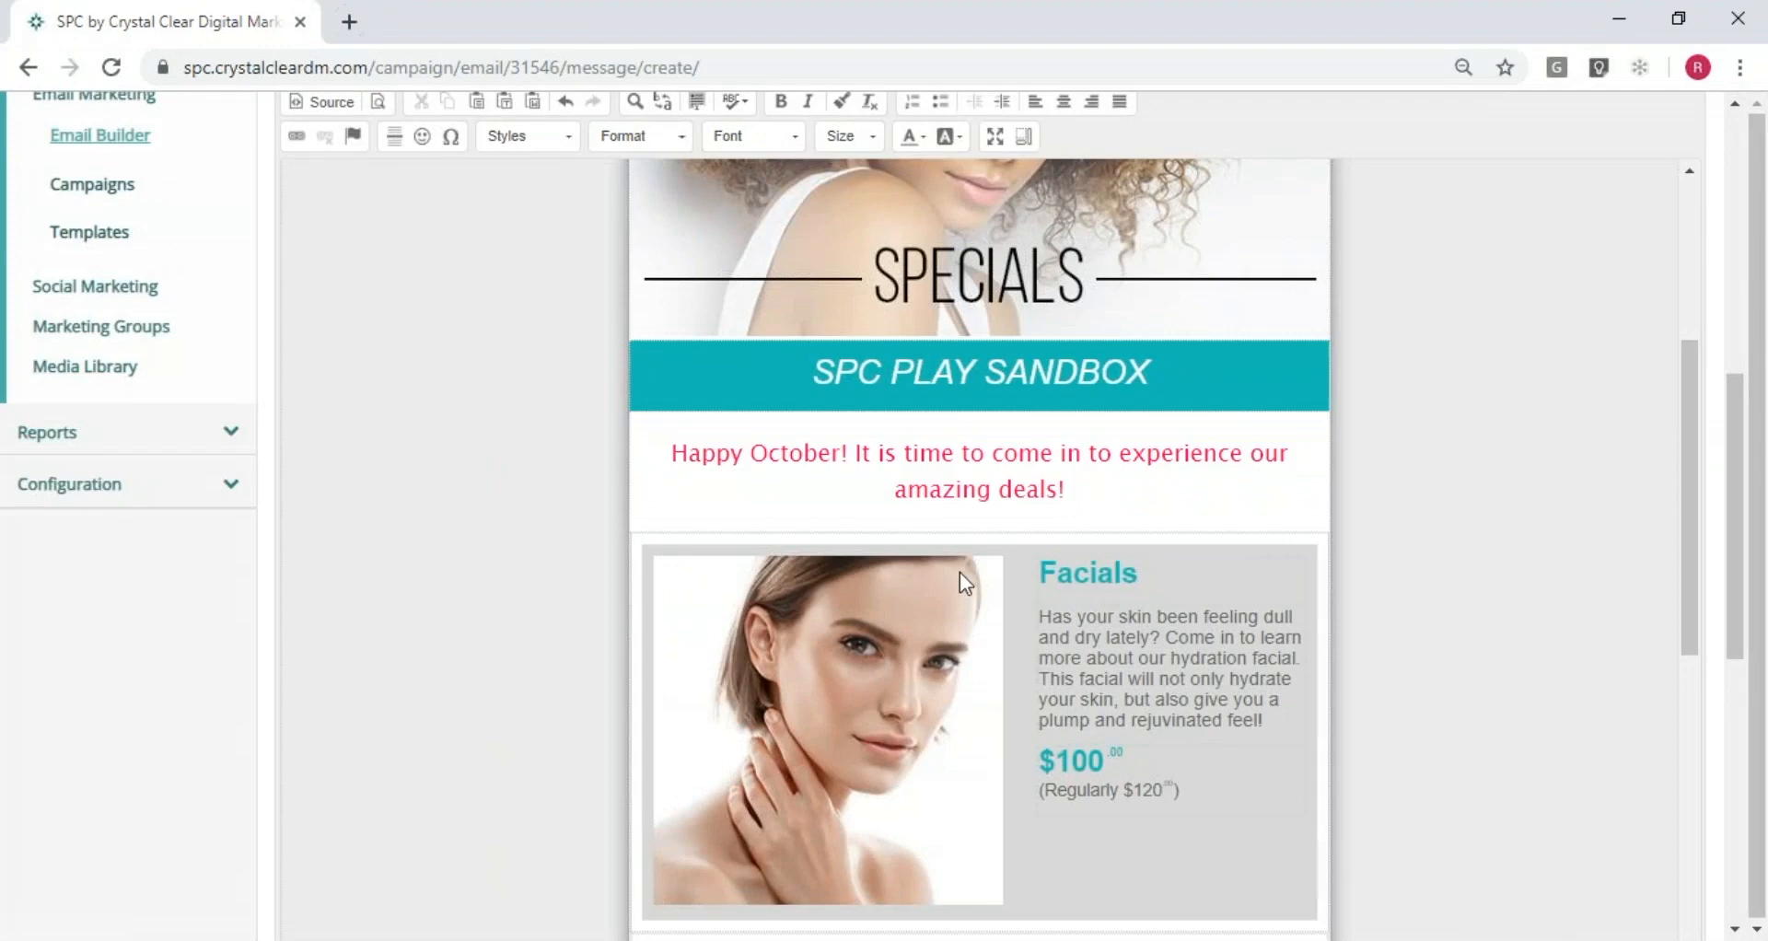
Review the whole message from the header logo through the promotion blocks to the social icons and footer link placeholders
scroll(960, 571, up, 3)
scroll(980, 264, up, 1)
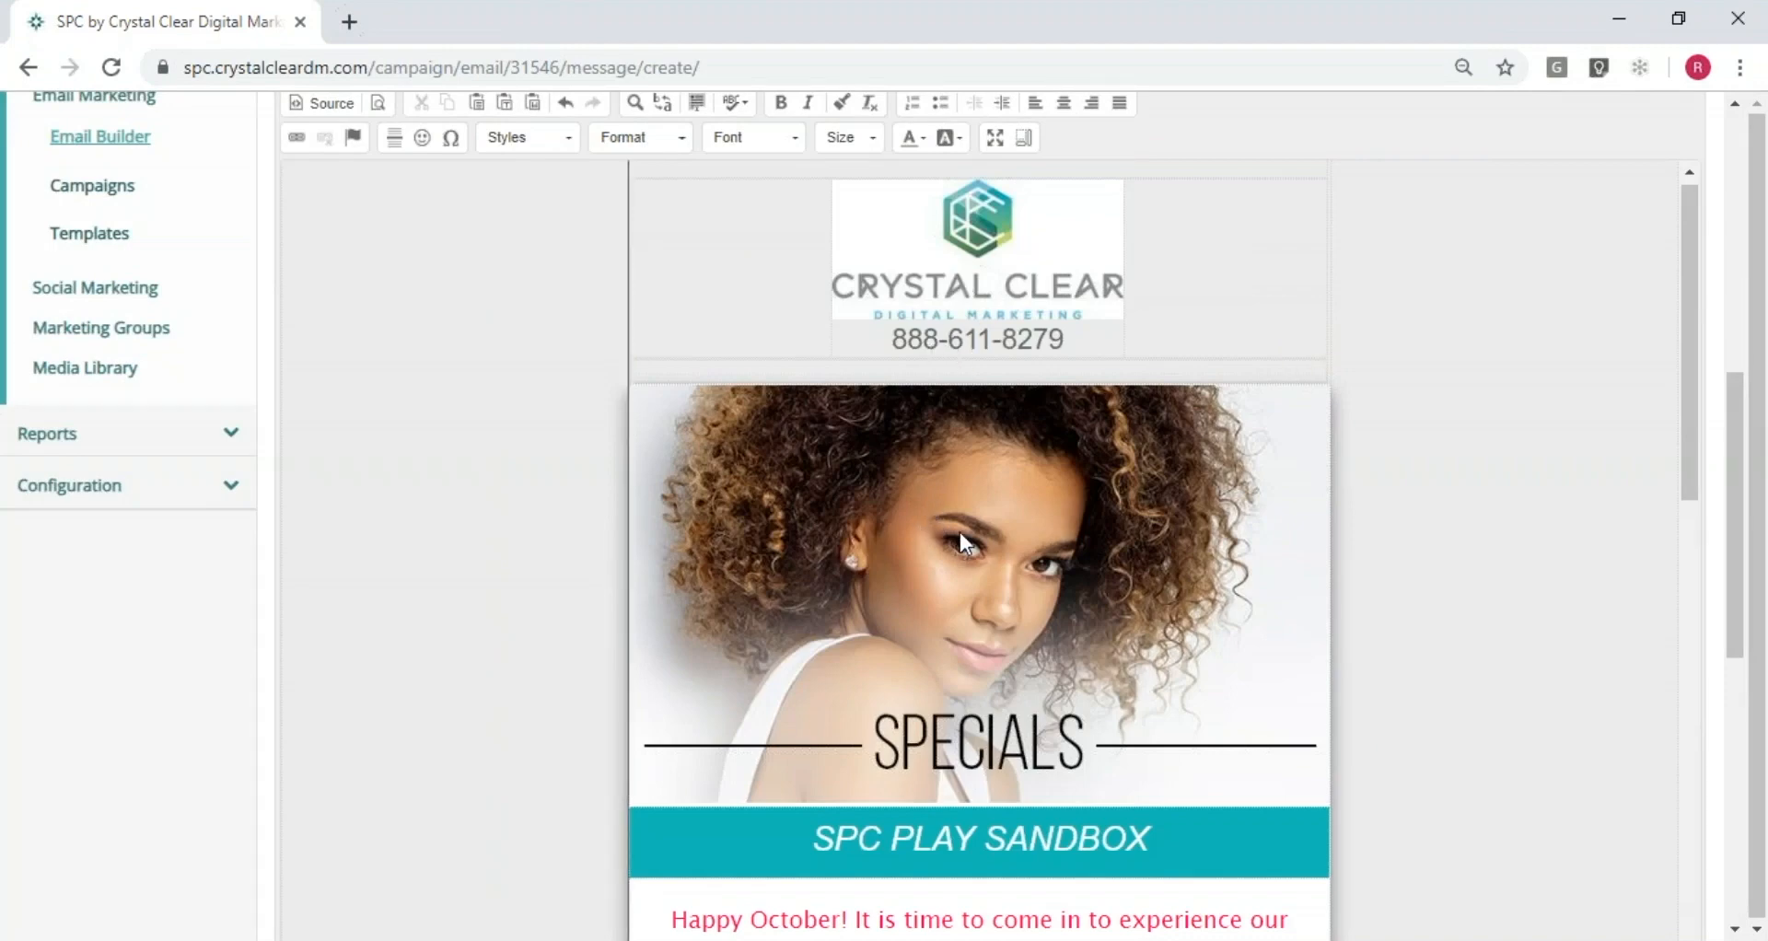
scroll(960, 532, down, 4)
scroll(838, 615, down, 2)
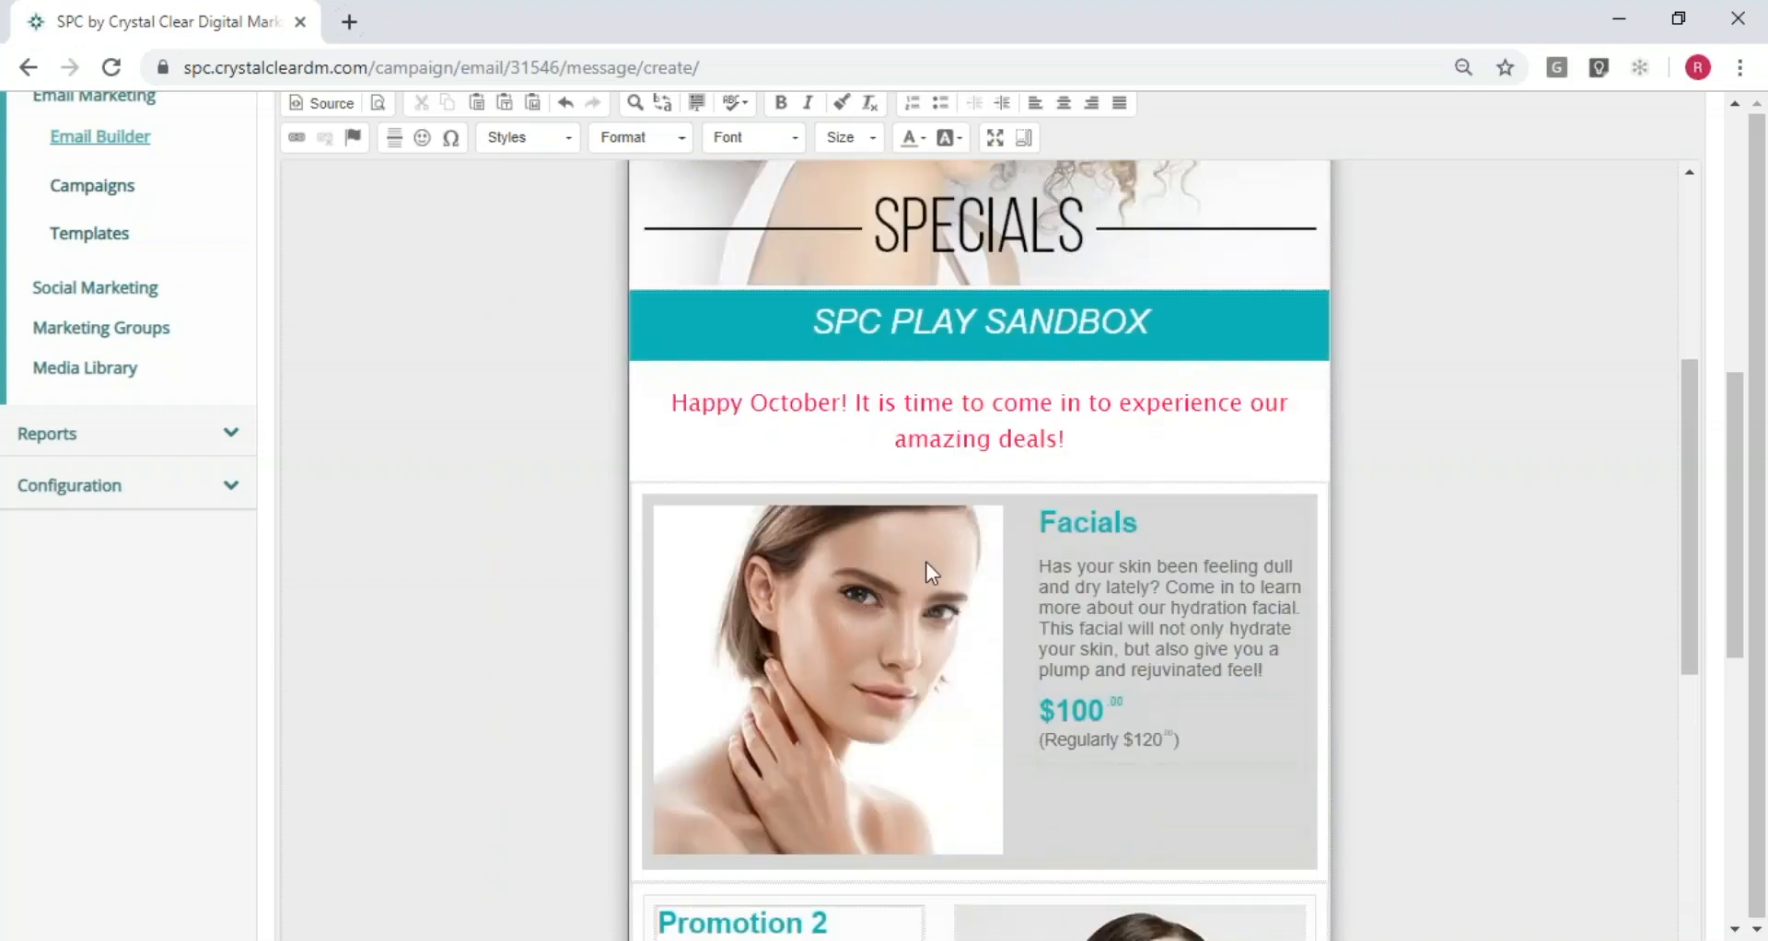
scroll(925, 561, down, 5)
scroll(930, 571, down, 10)
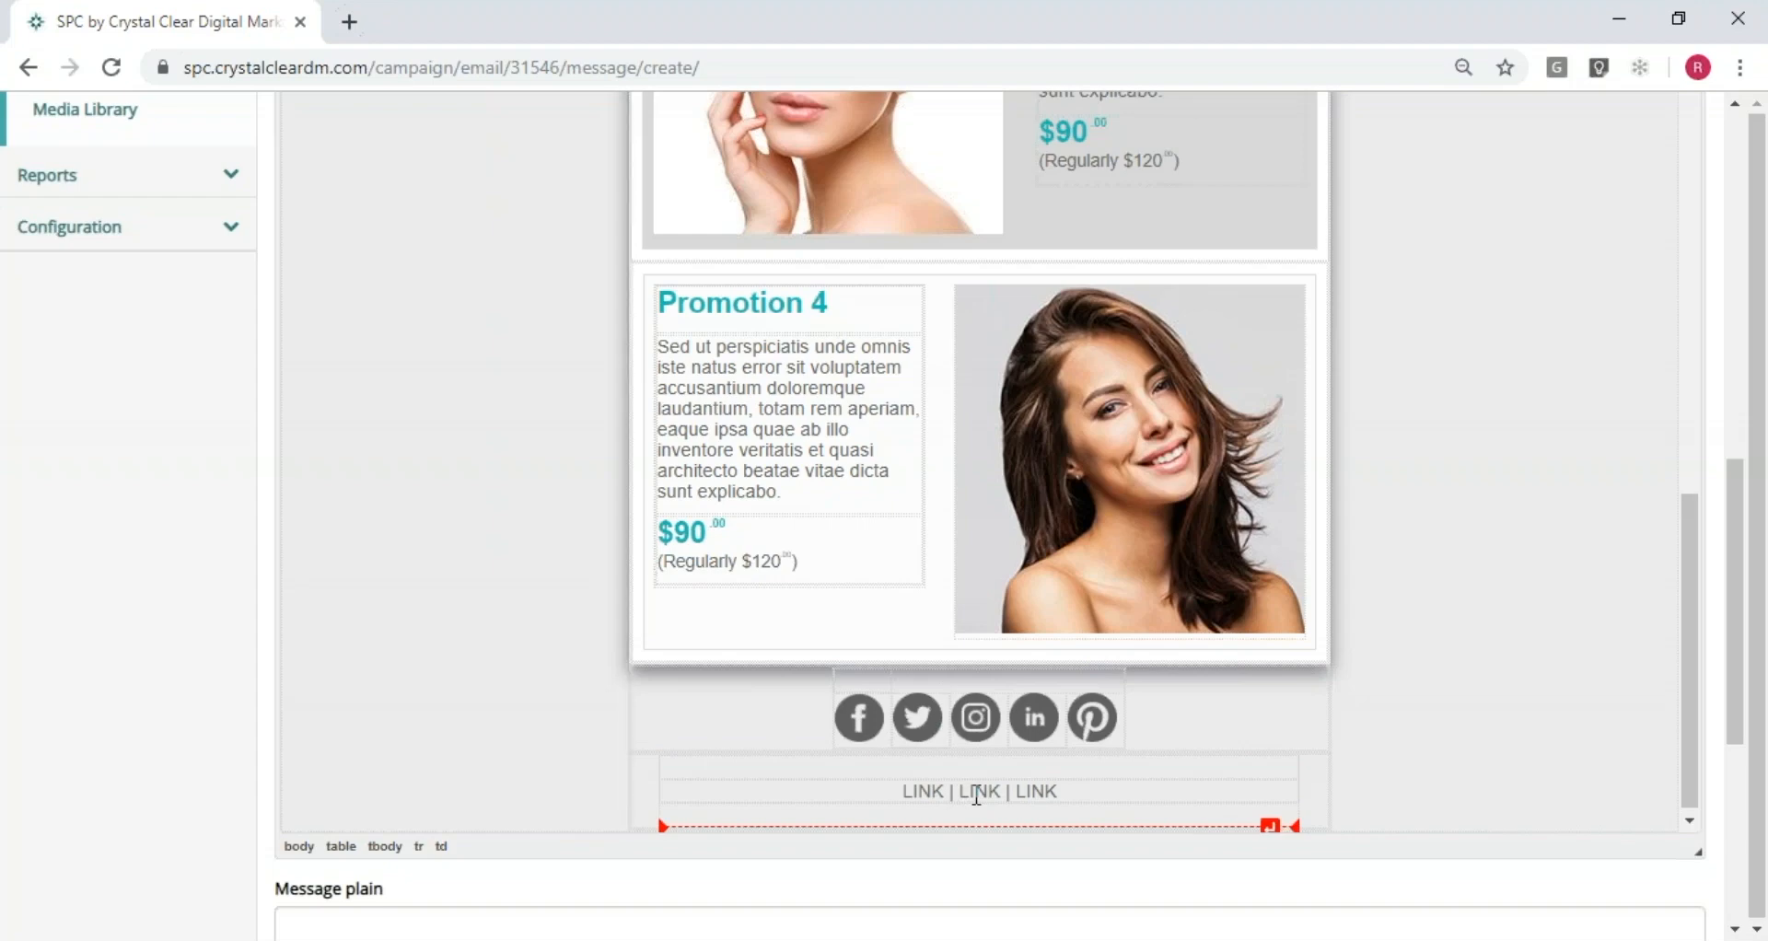
scroll(1134, 855, down, 2)
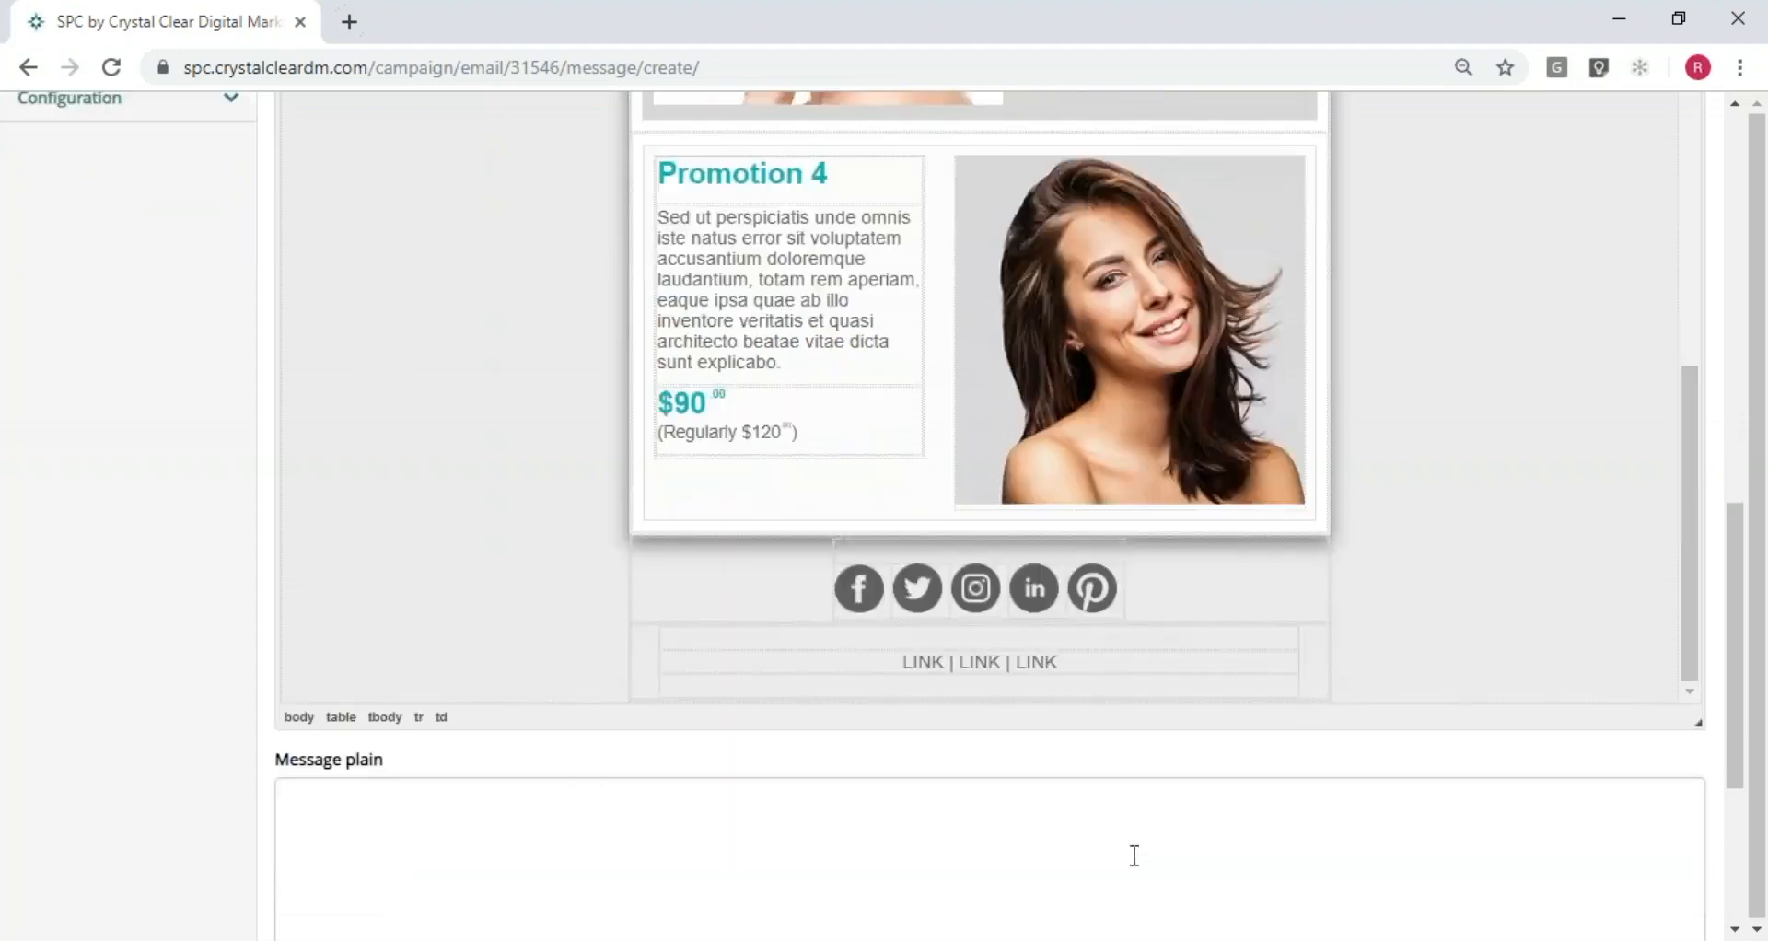
Finish composing the message and continue to the campaign's Complete step without sending a preview
scroll(1134, 855, down, 4)
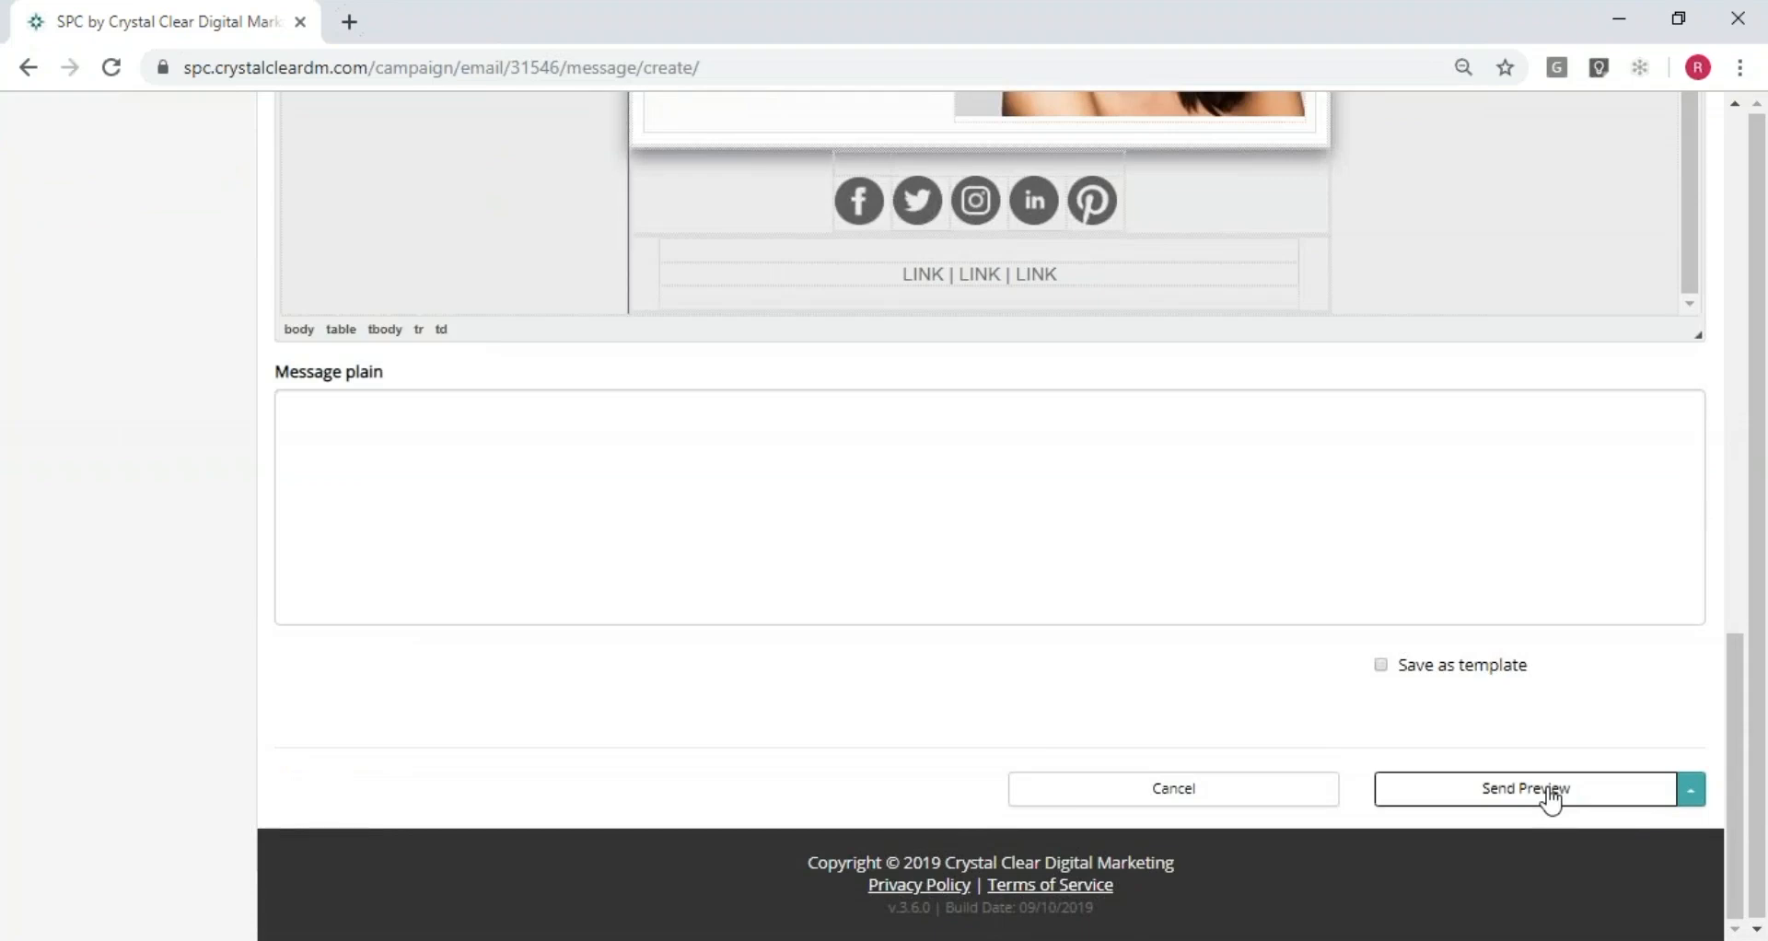
click(1688, 794)
click(1661, 745)
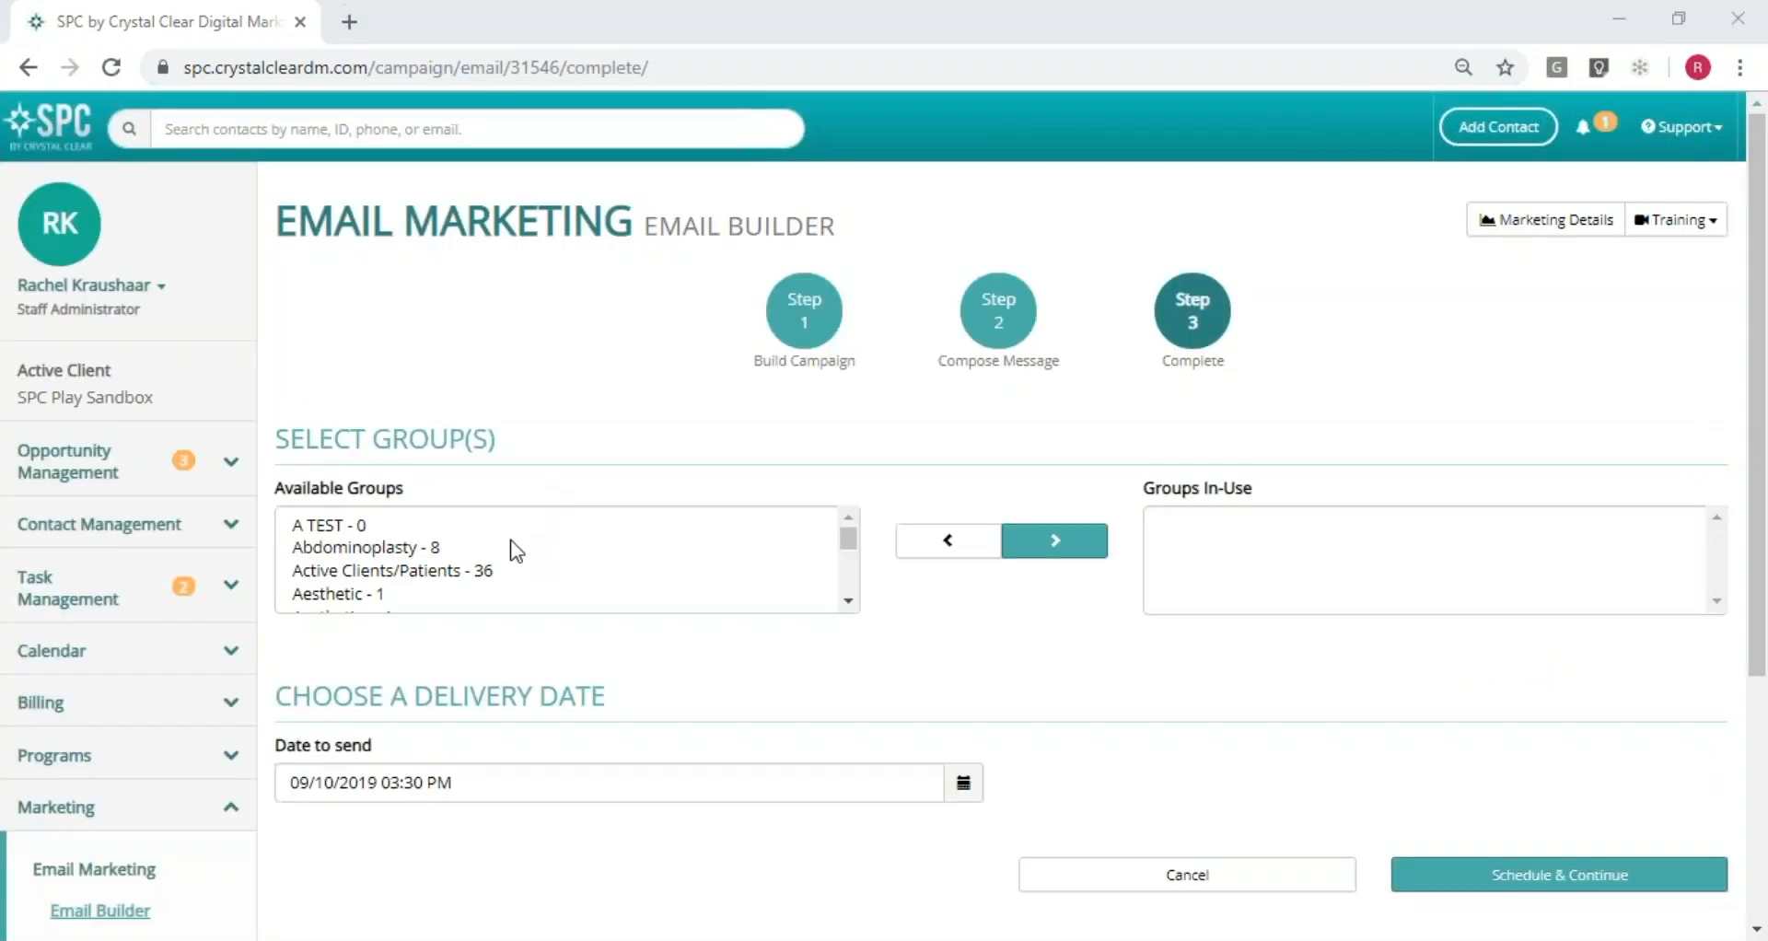
Add the "October Specials 2019" group to the groups in use for the campaign
scroll(515, 550, down, 10)
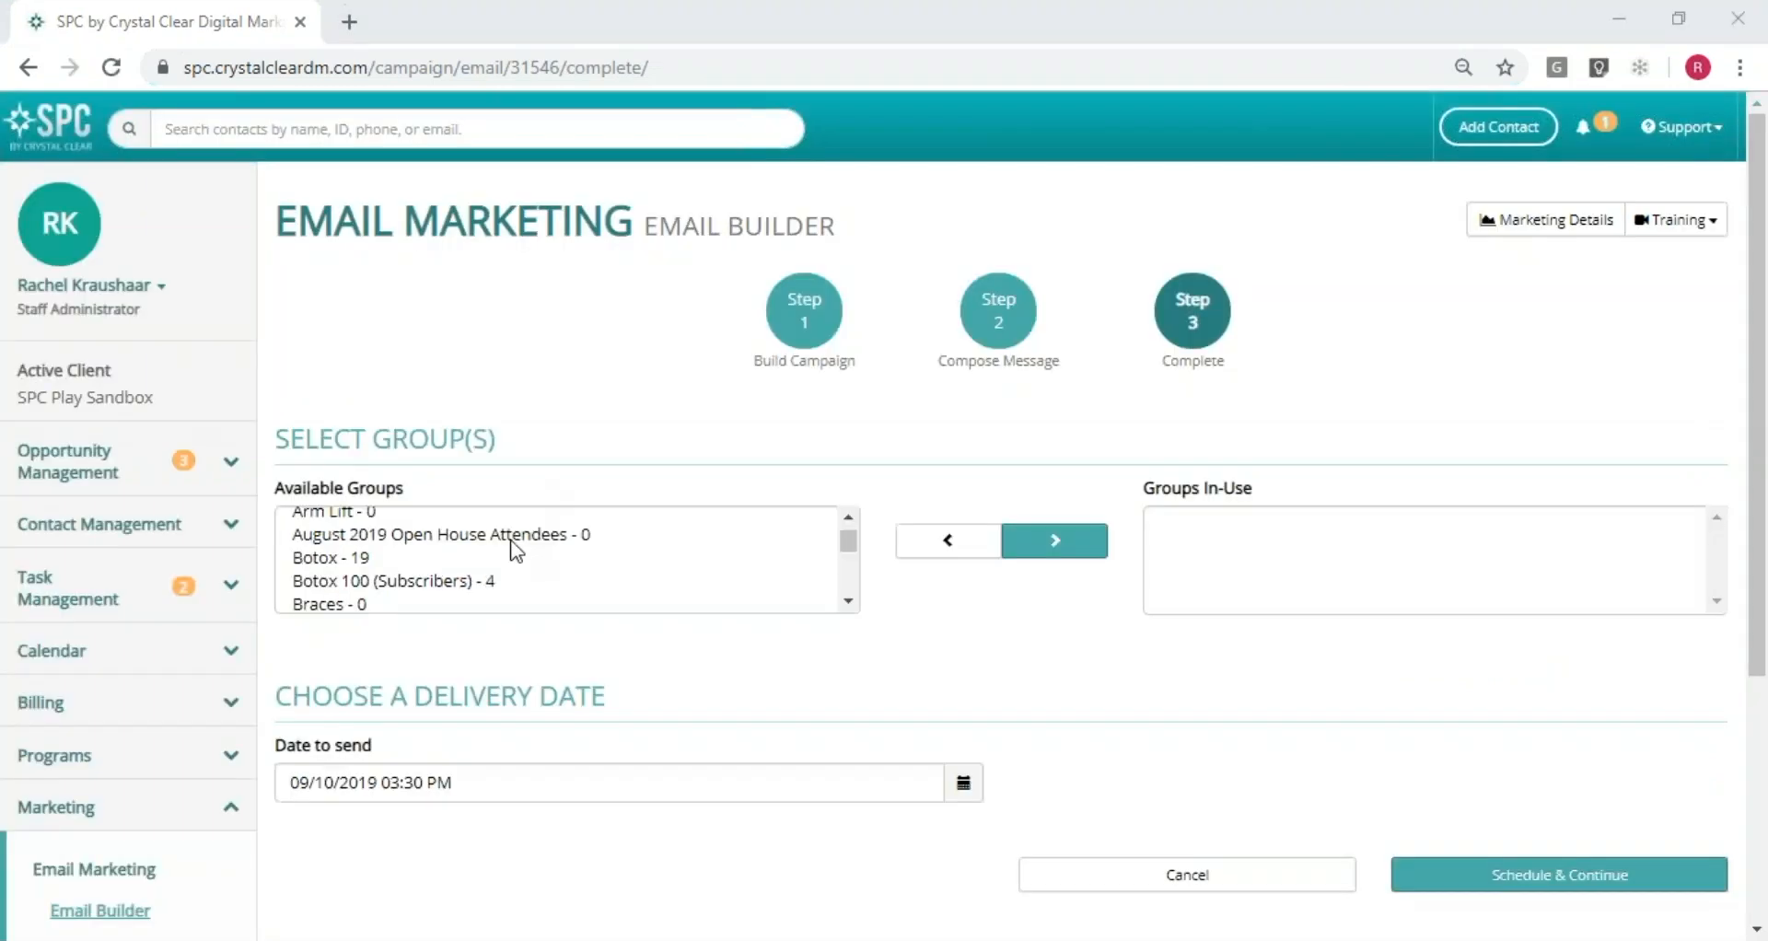
scroll(514, 552, down, 5)
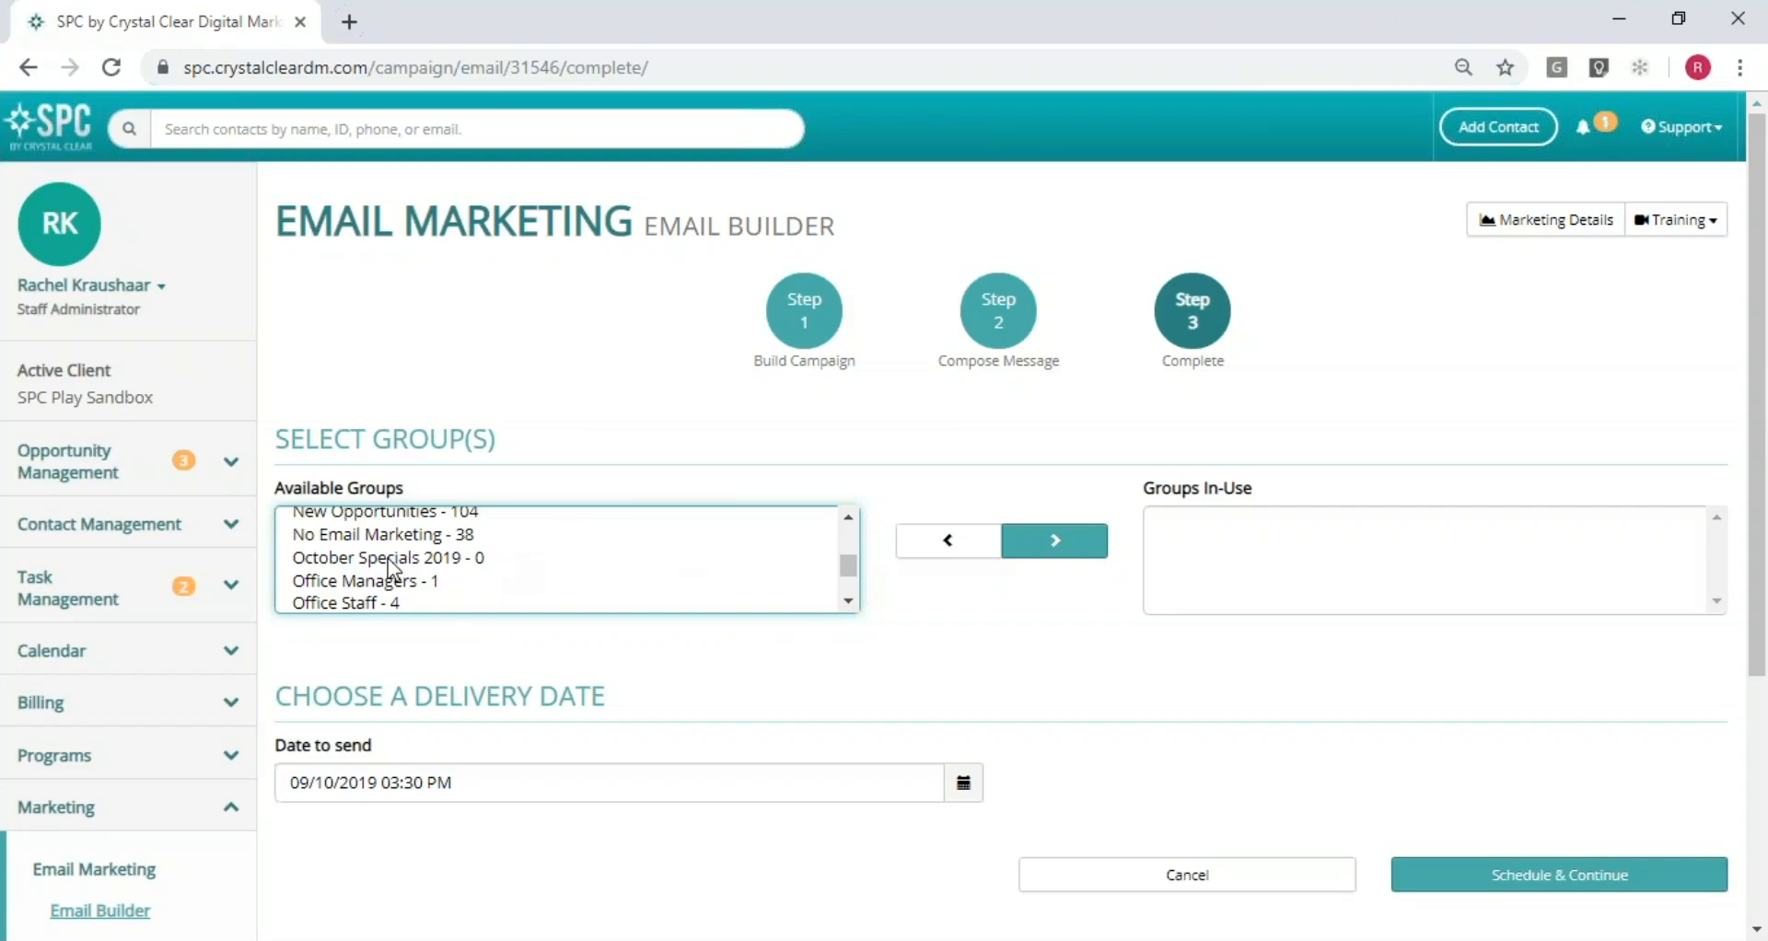
click(388, 562)
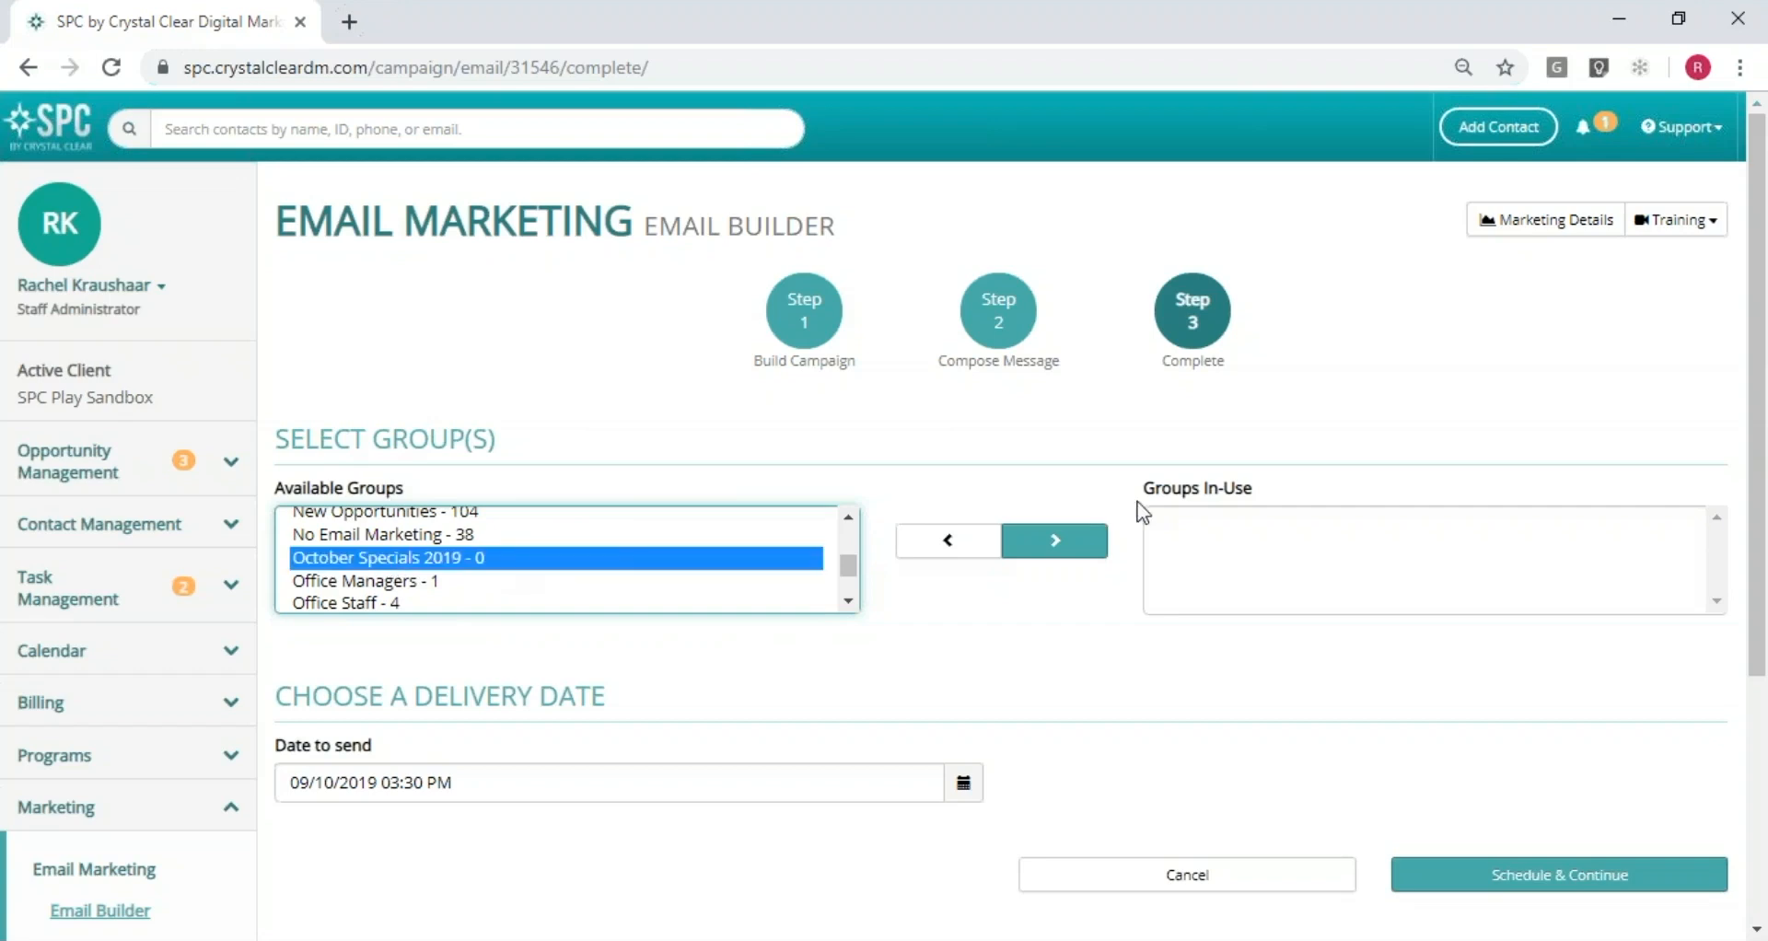
click(1079, 548)
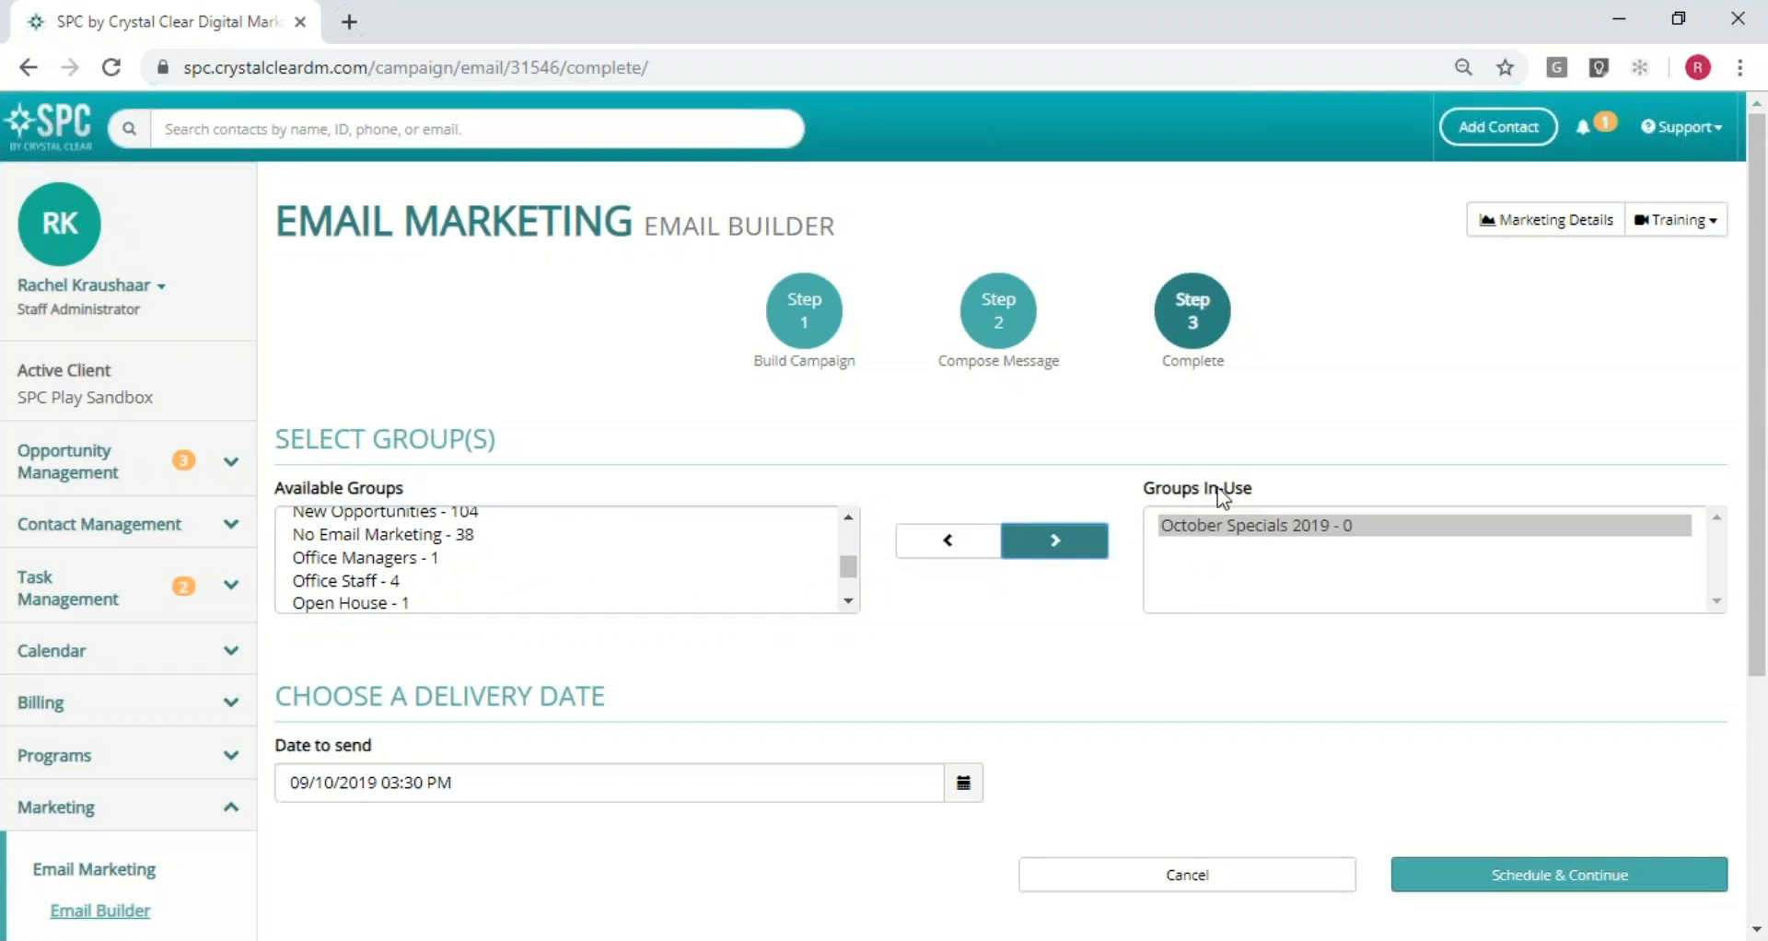
Set the campaign's delivery date to October 1, 2019
scroll(967, 691, down, 2)
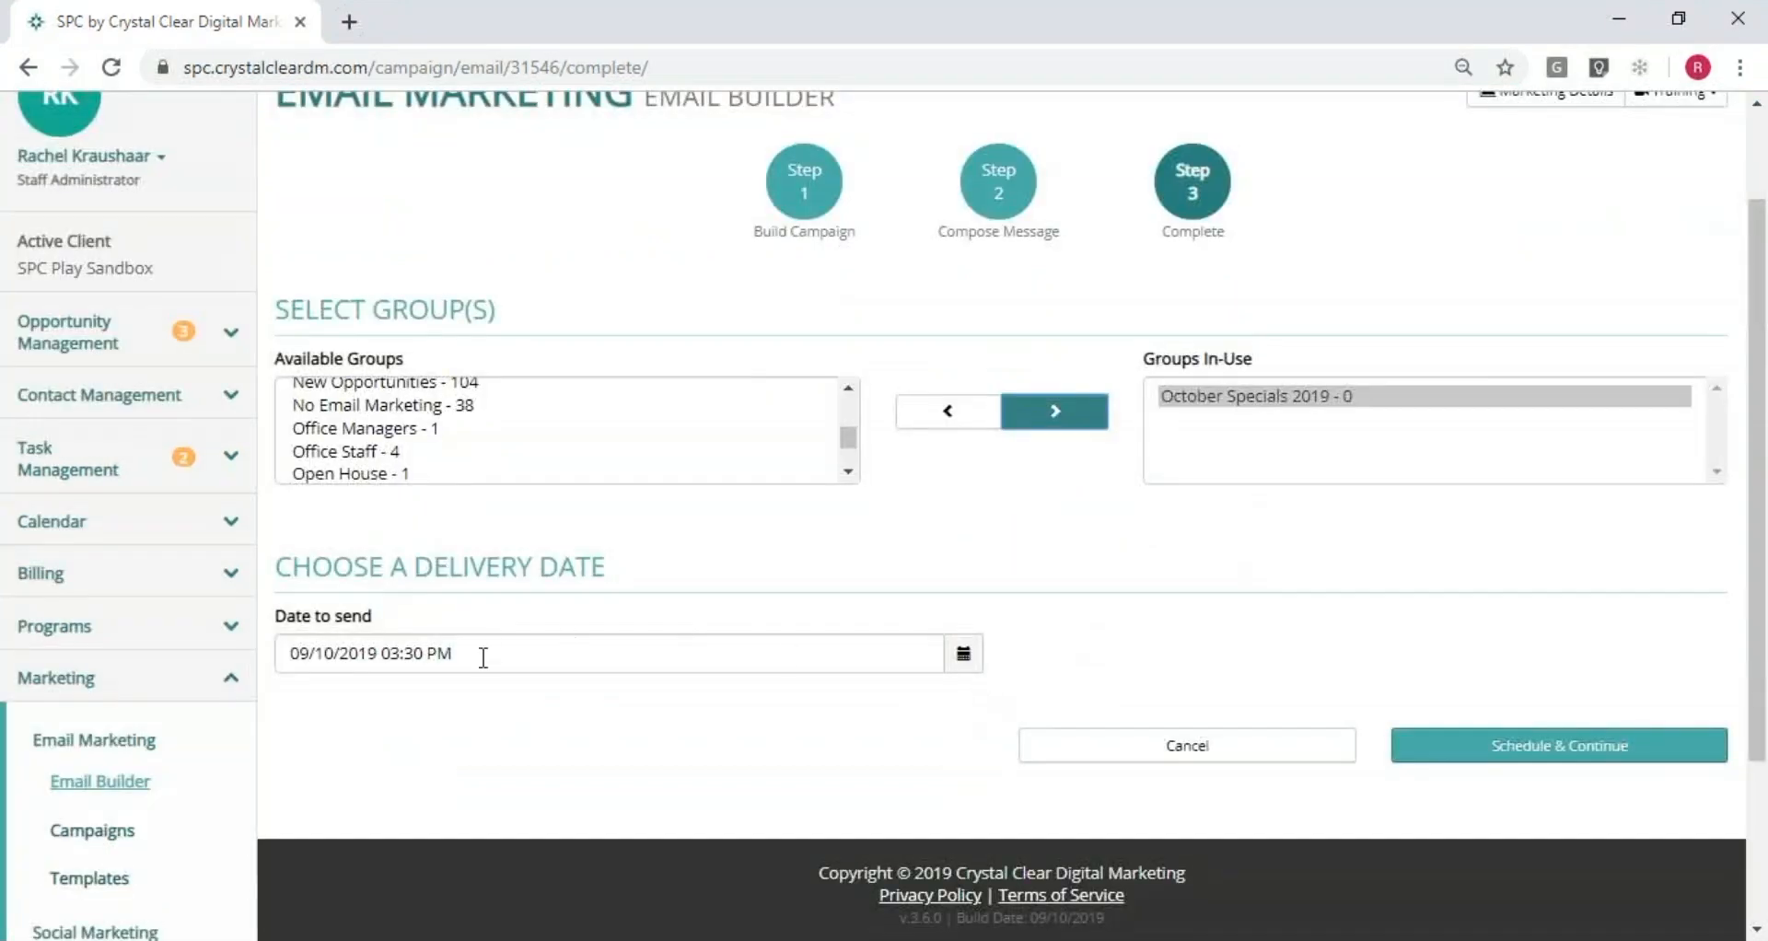
click(964, 655)
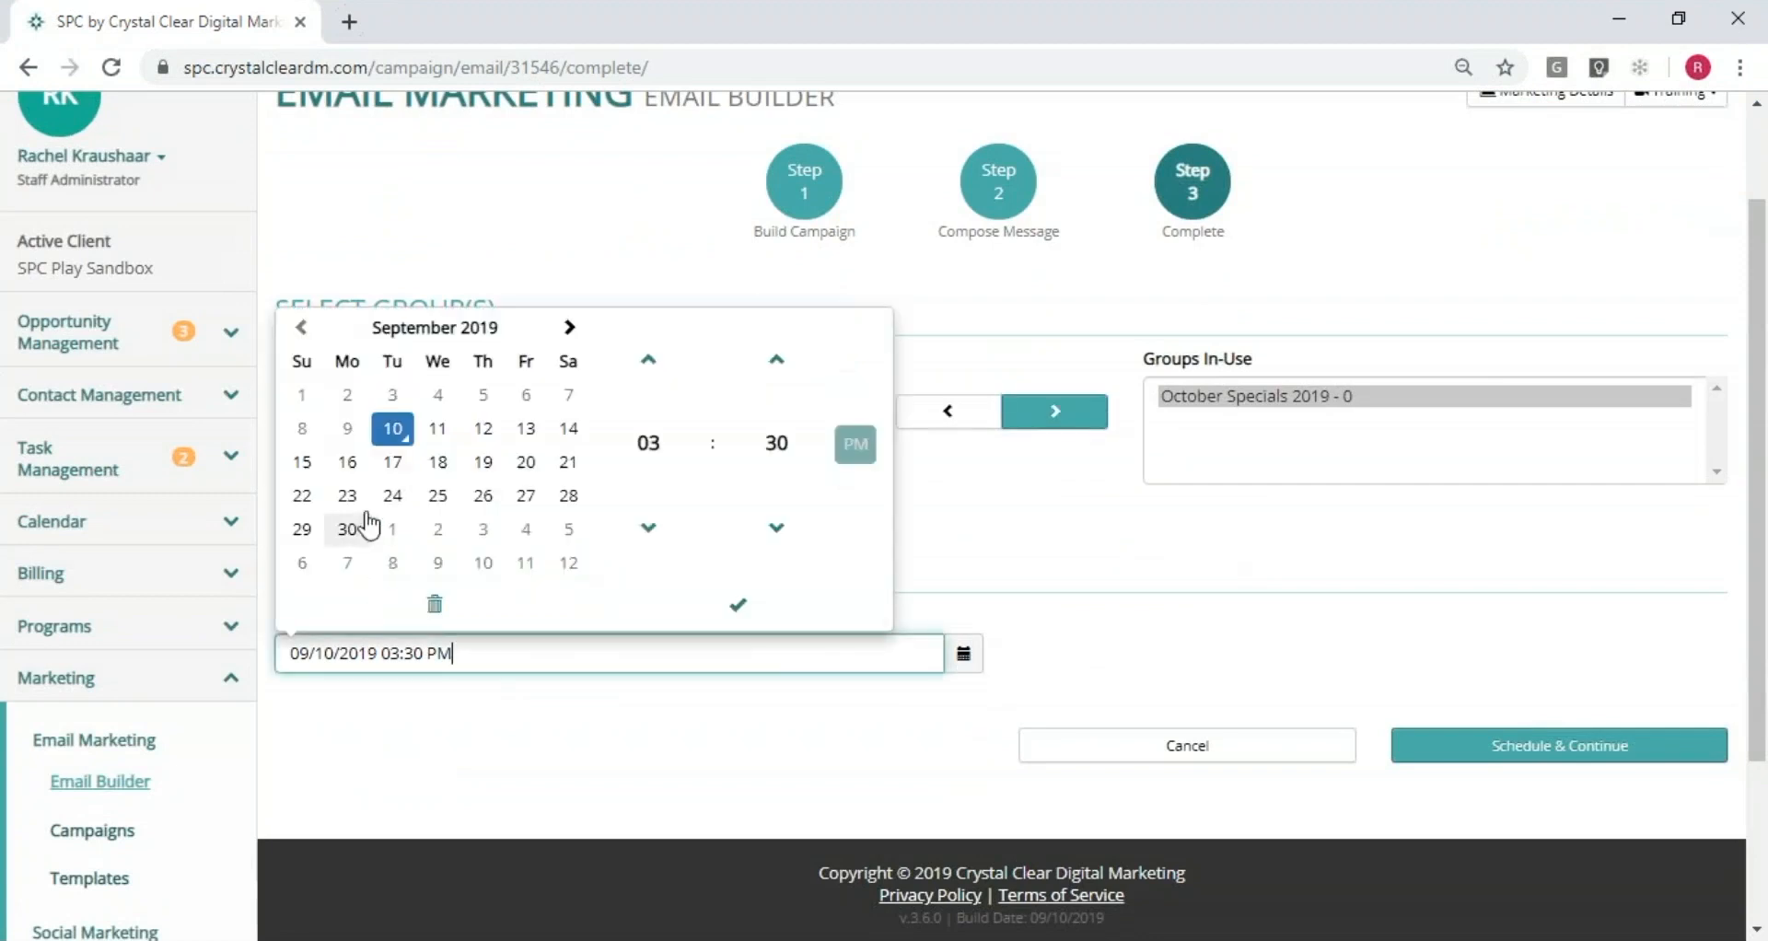
click(569, 328)
click(405, 398)
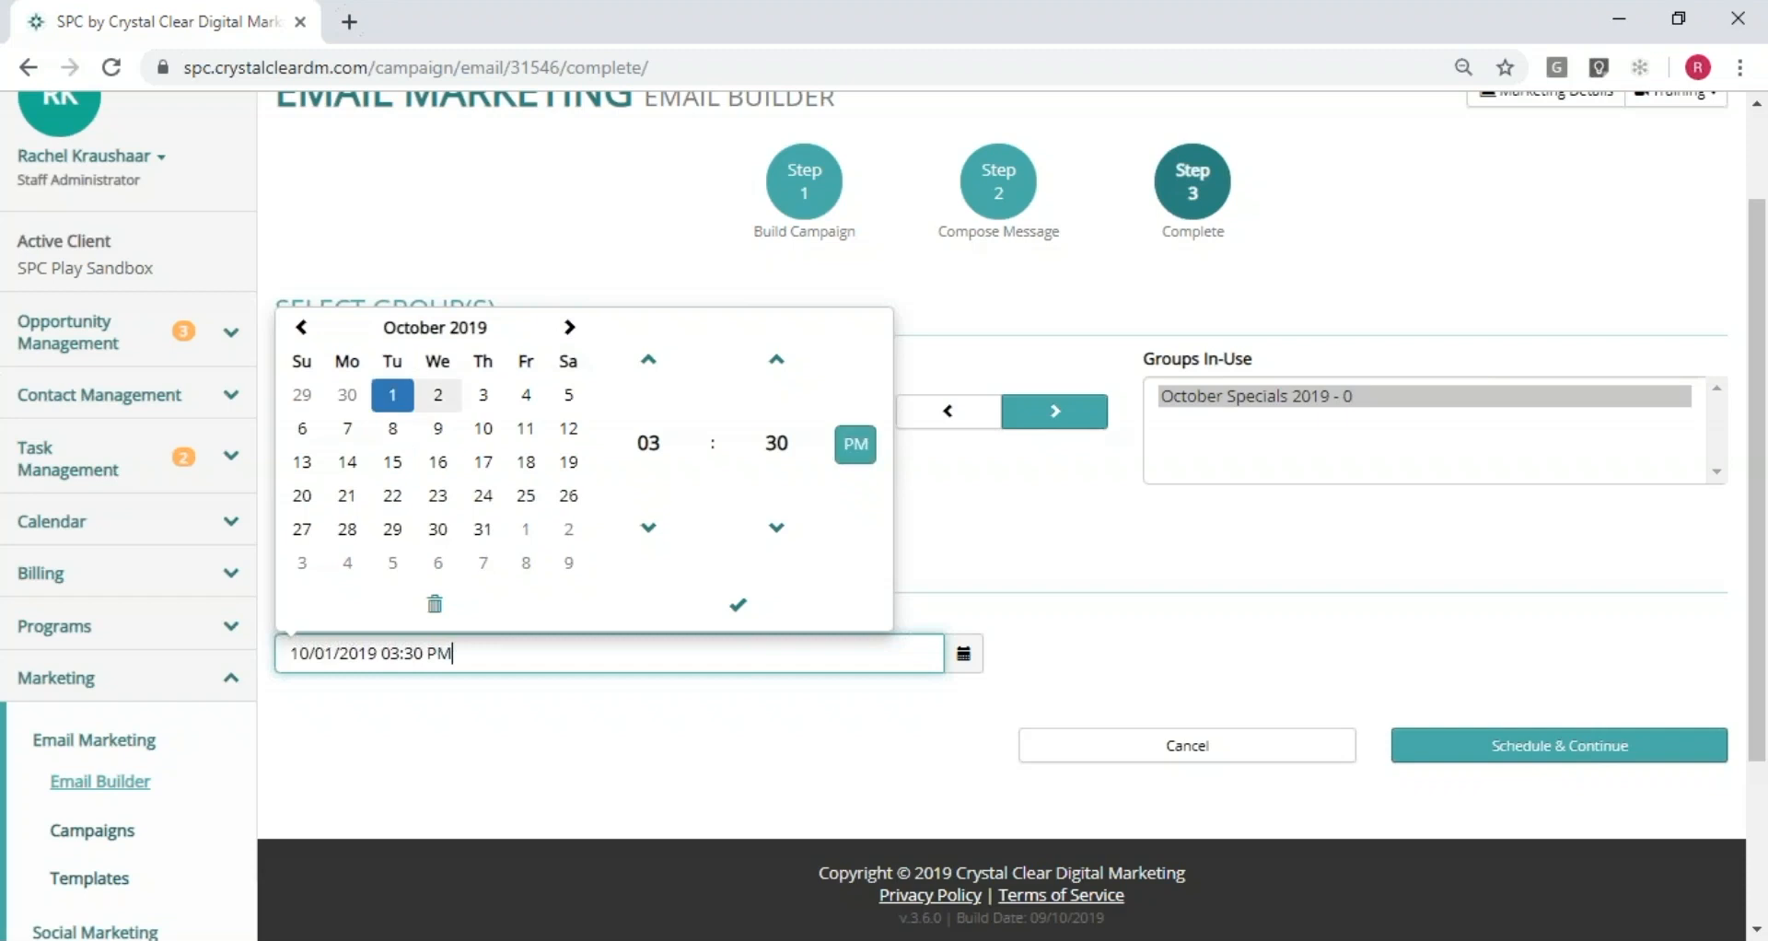
Set the delivery time to 09:00 AM and schedule the campaign
click(642, 385)
click(641, 385)
click(642, 385)
click(642, 385)
click(642, 385)
click(776, 527)
click(776, 528)
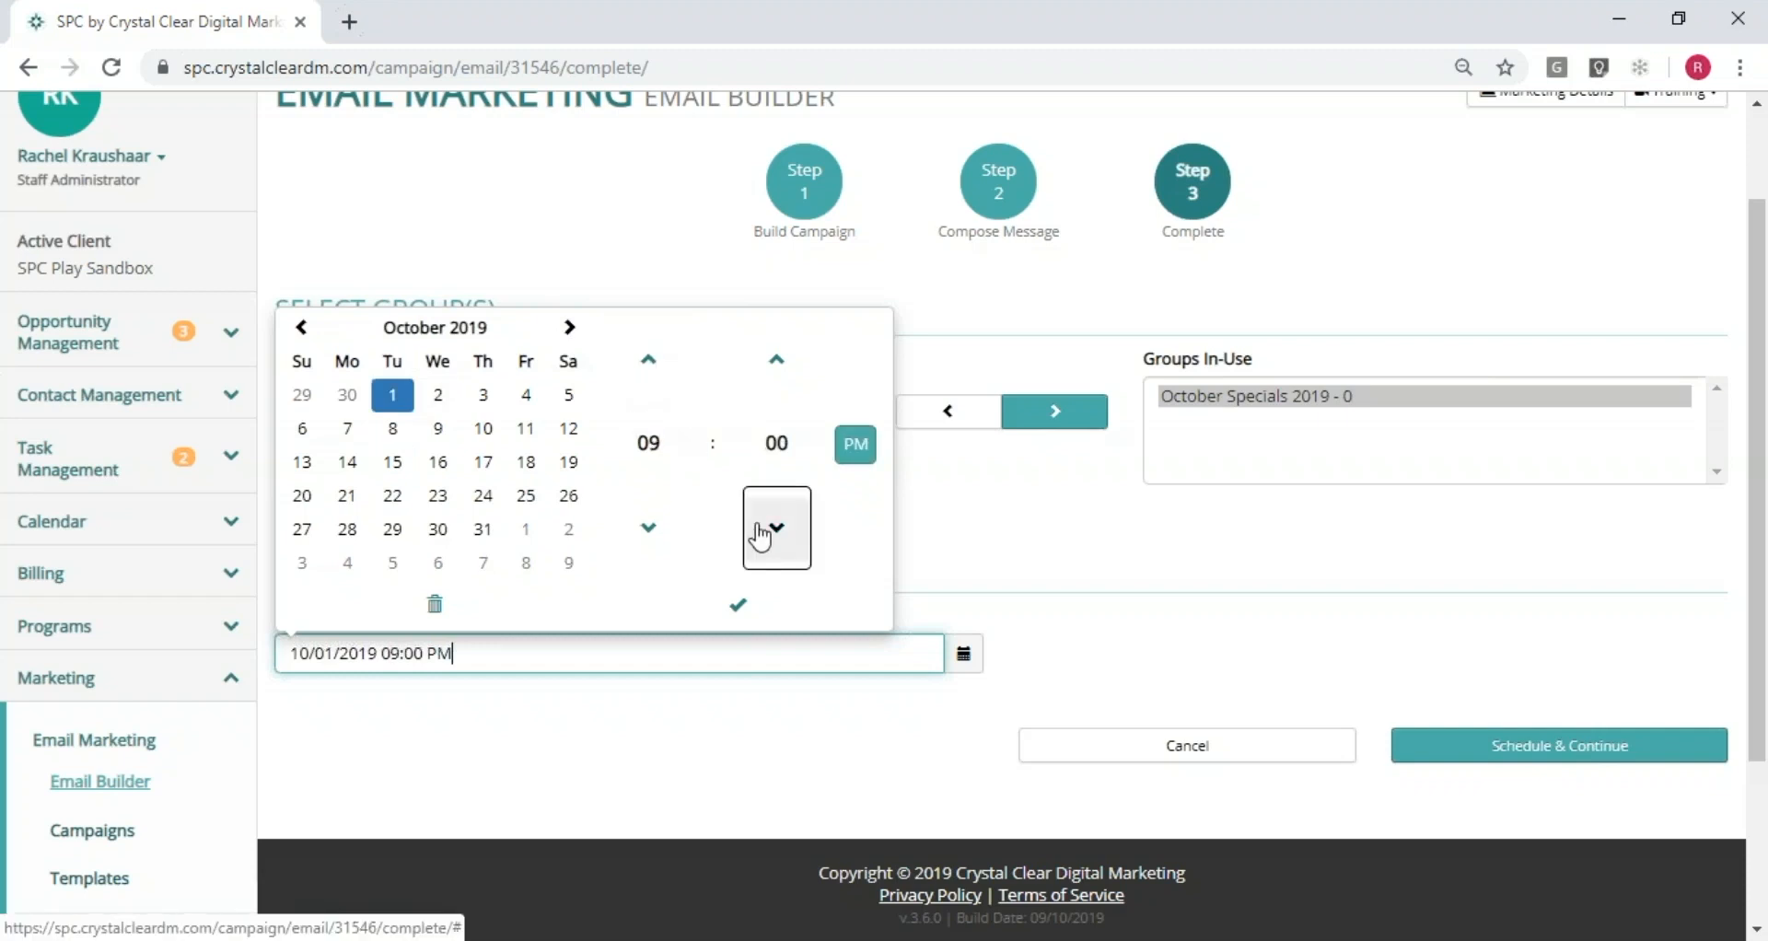
click(855, 447)
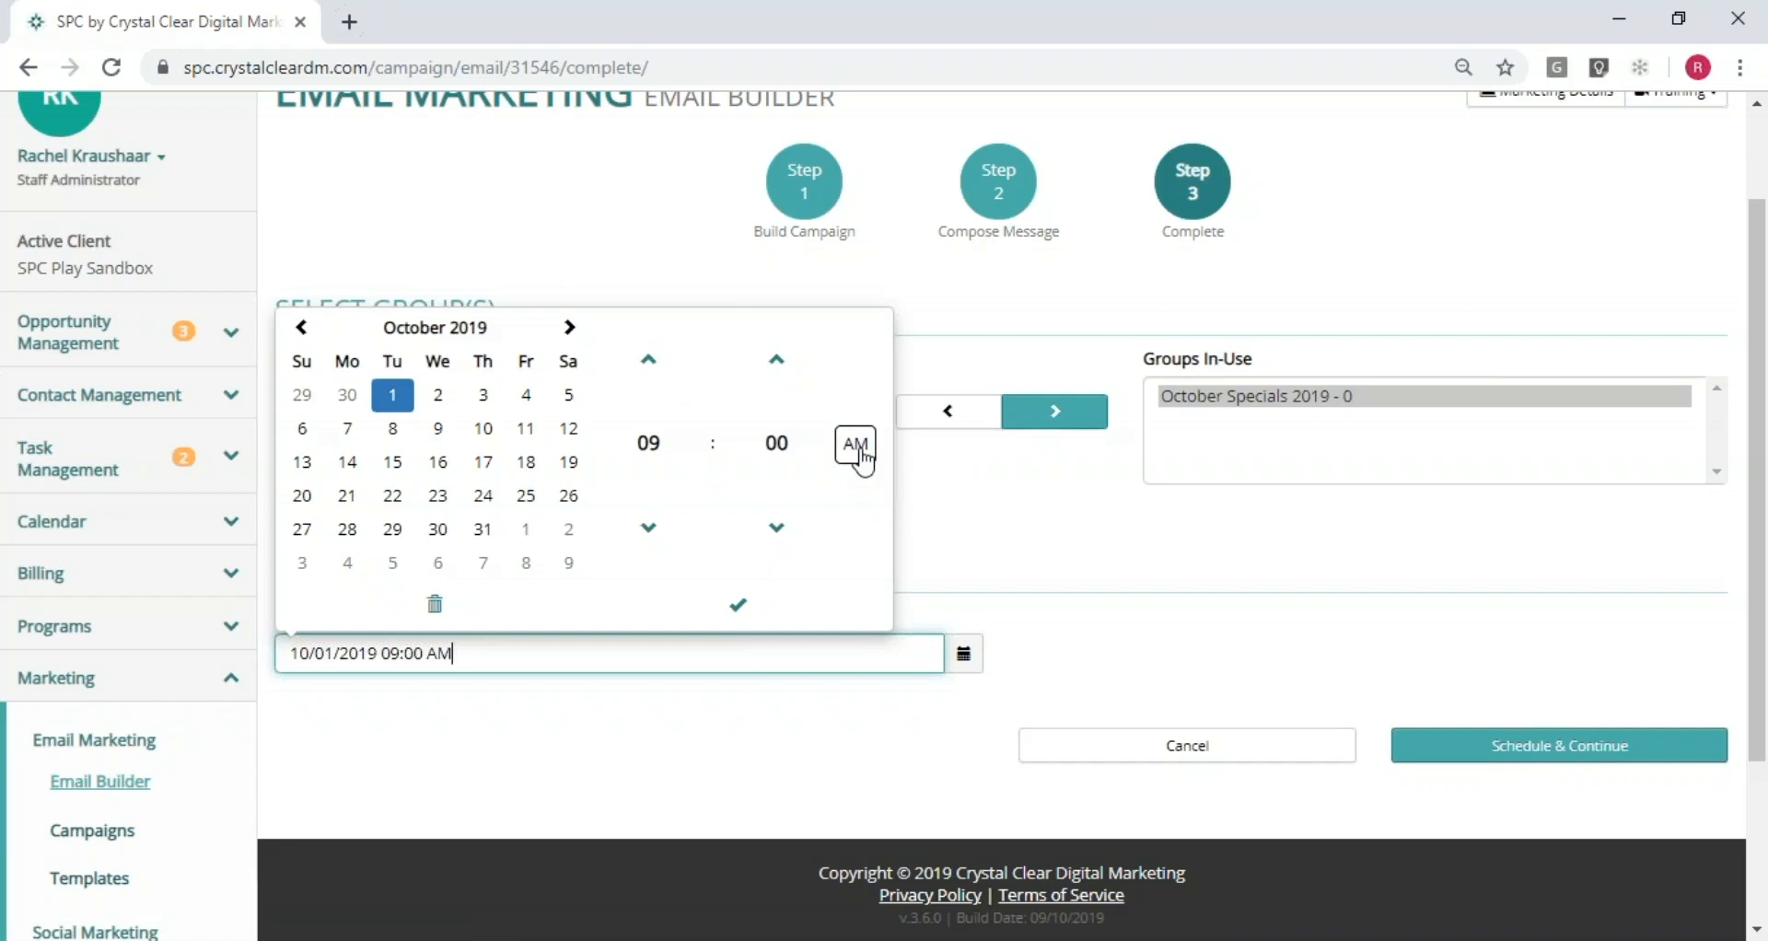
click(856, 447)
click(855, 446)
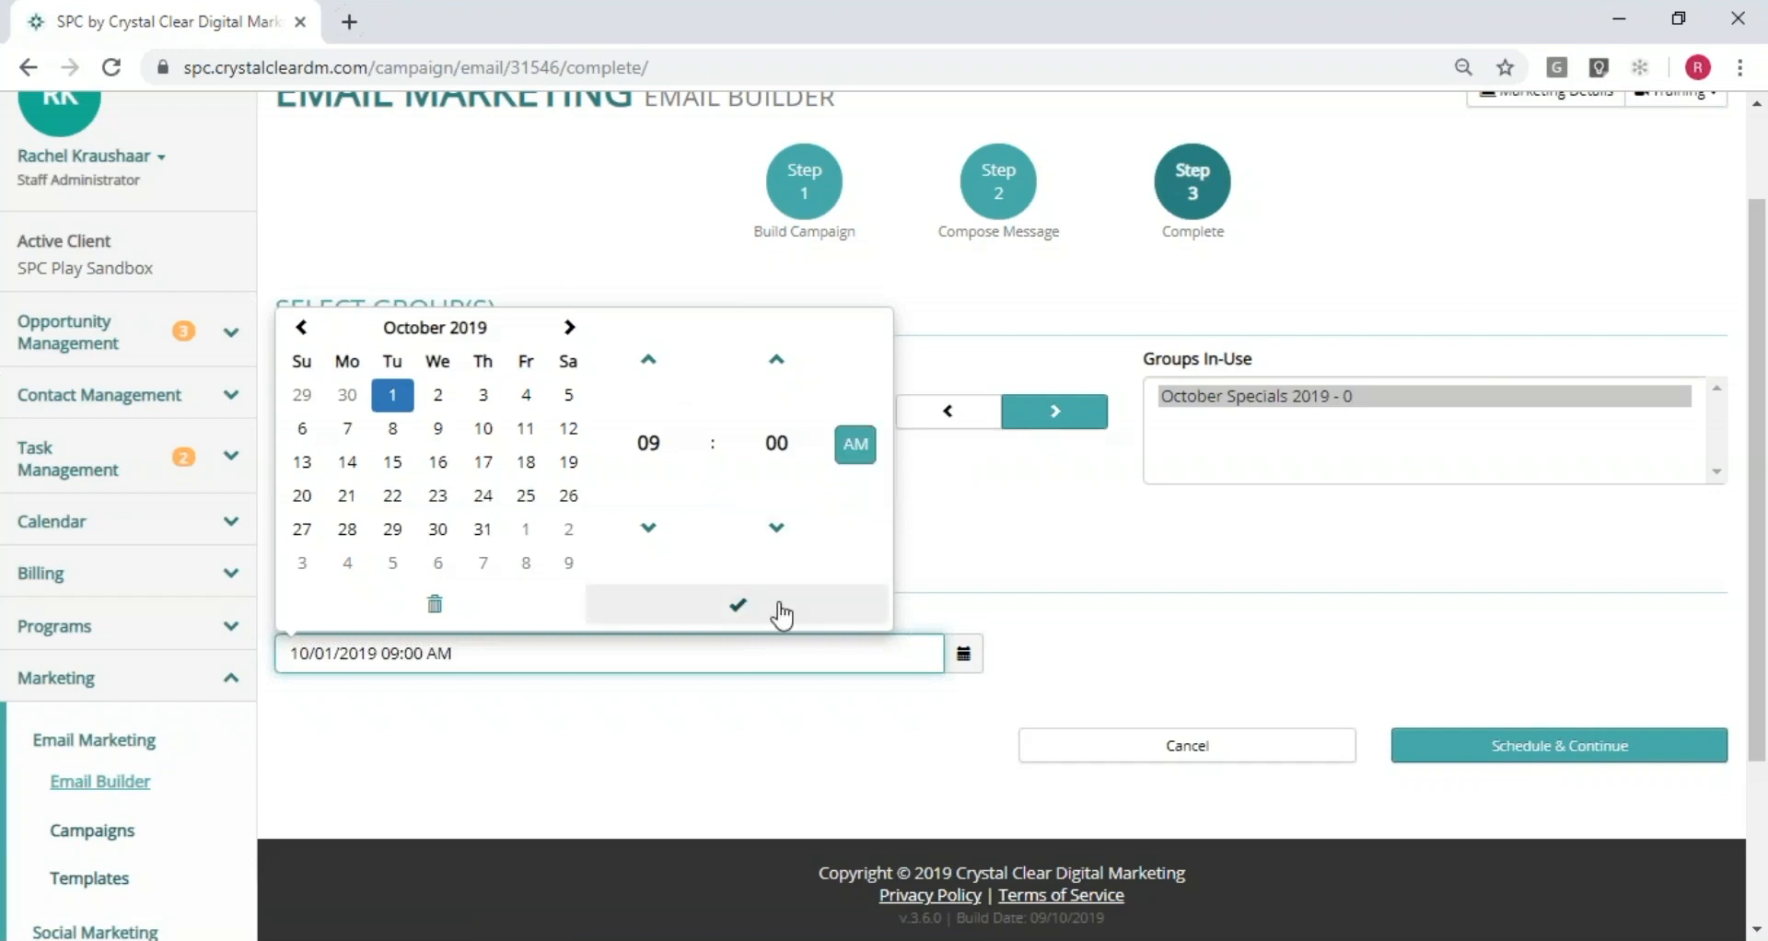
click(729, 605)
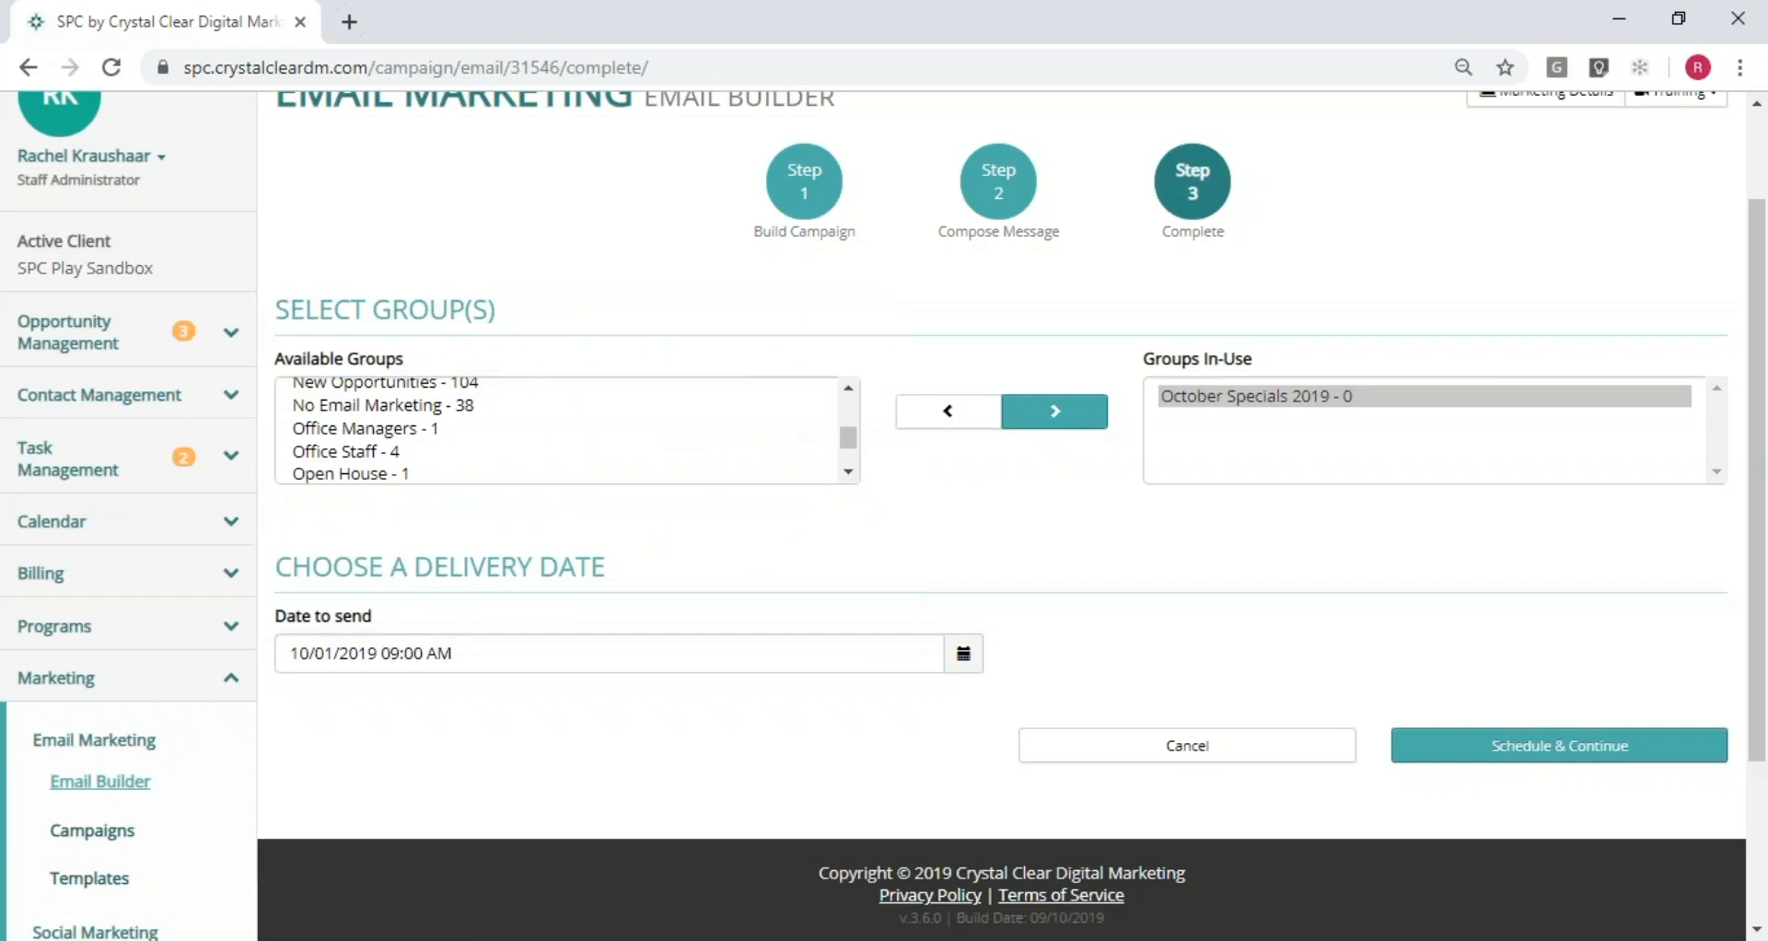
click(1580, 748)
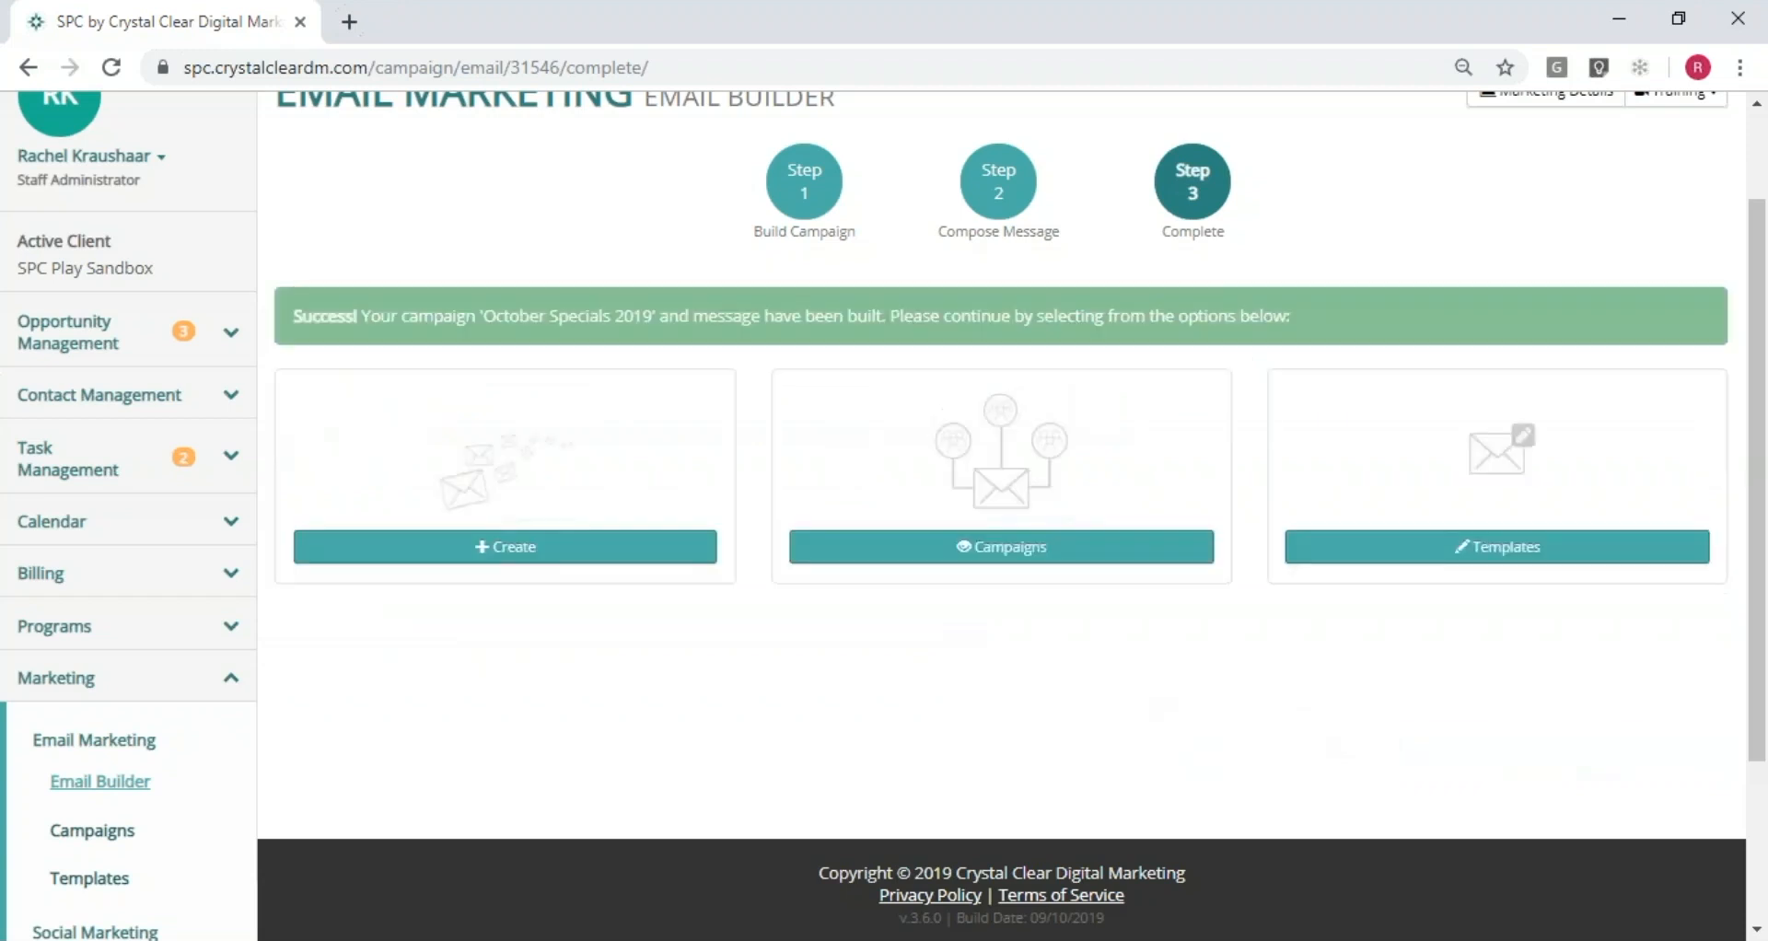